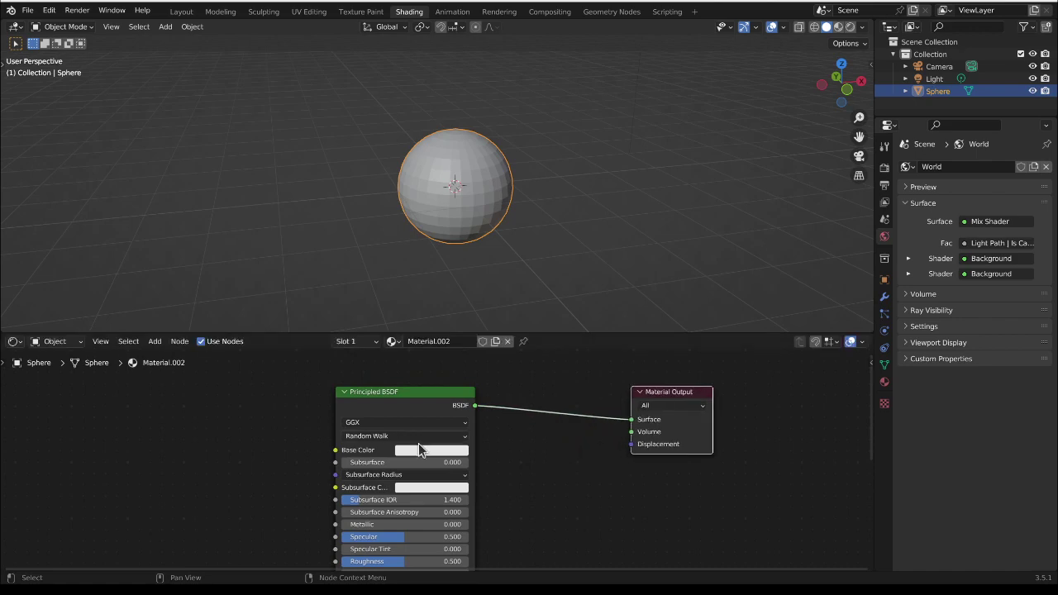
- Set the Principled BSDF base color to red with saturation 0.984 and value 0.800, and show the sphere in rendered shading
left_click(426, 449)
left_click(453, 348)
left_click_drag(459, 400, 410, 400)
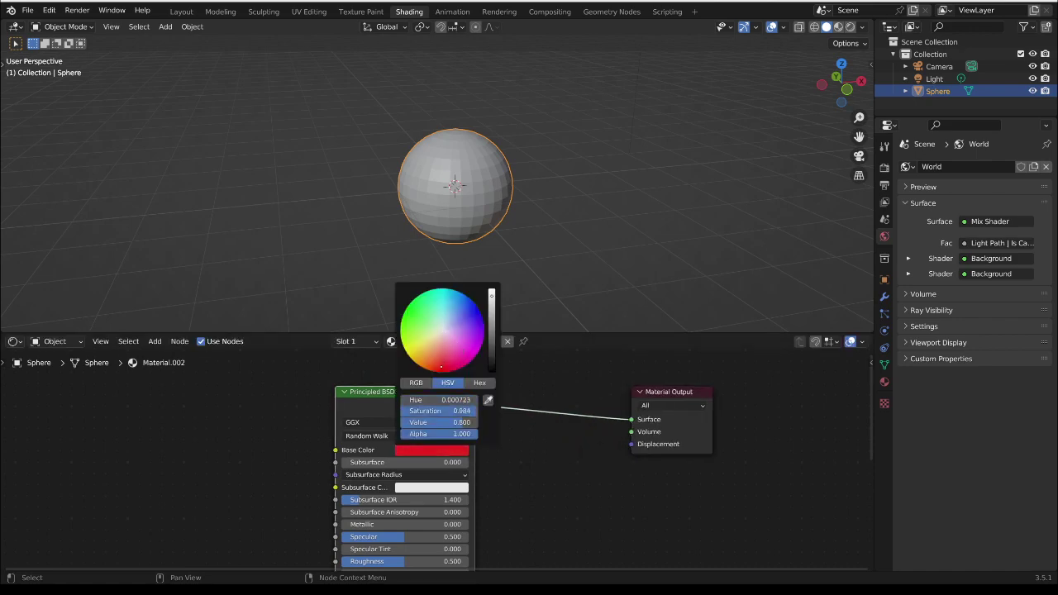
left_click(850, 26)
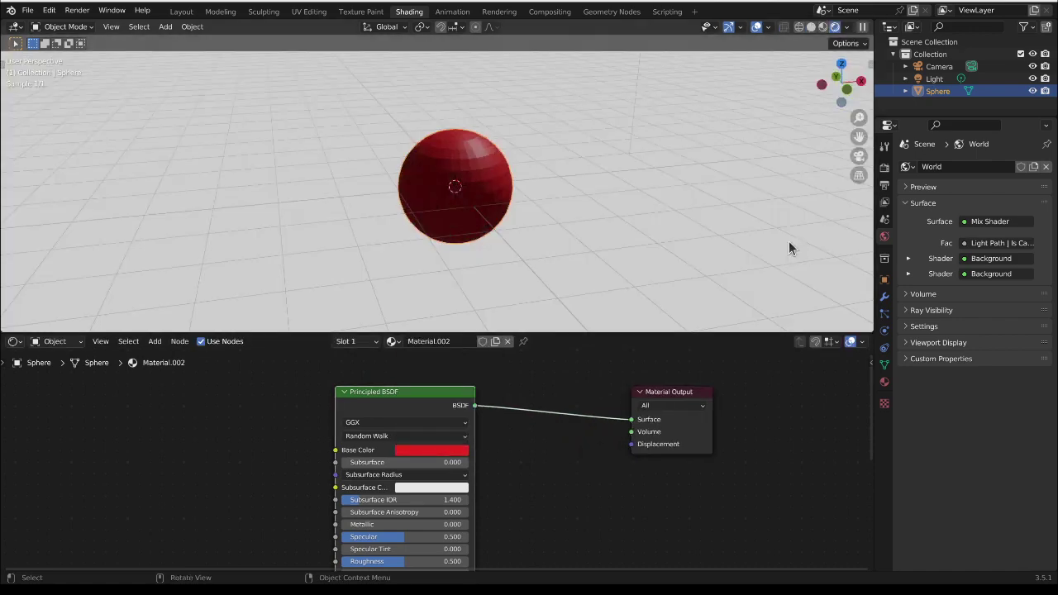
middle_click_drag(517, 236, 470, 216)
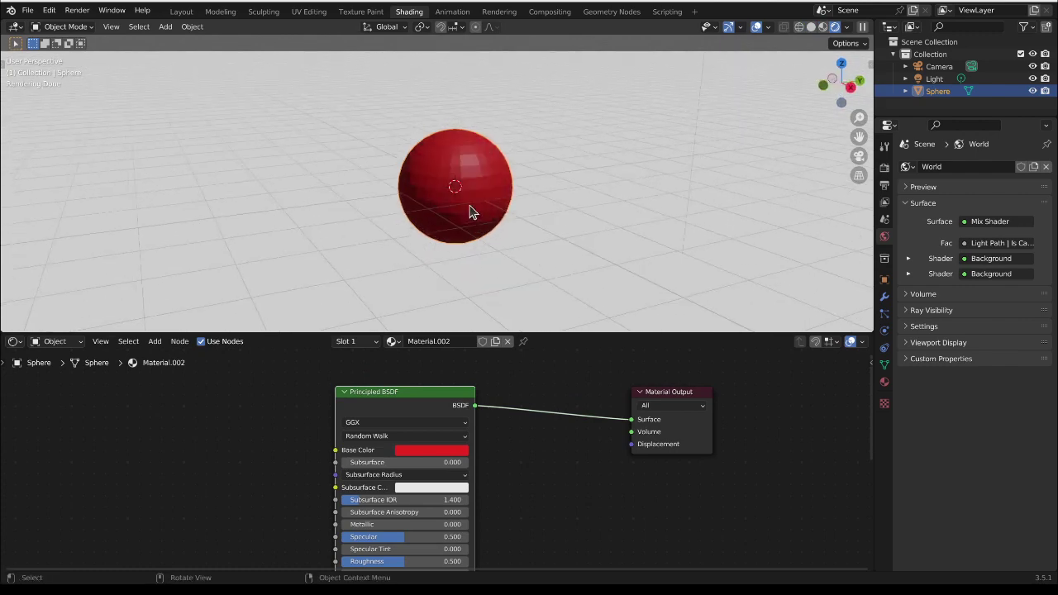
- Add a Wave Texture node and place it in the empty space before the Principled BSDF node
middle_click_drag(379, 490, 501, 459)
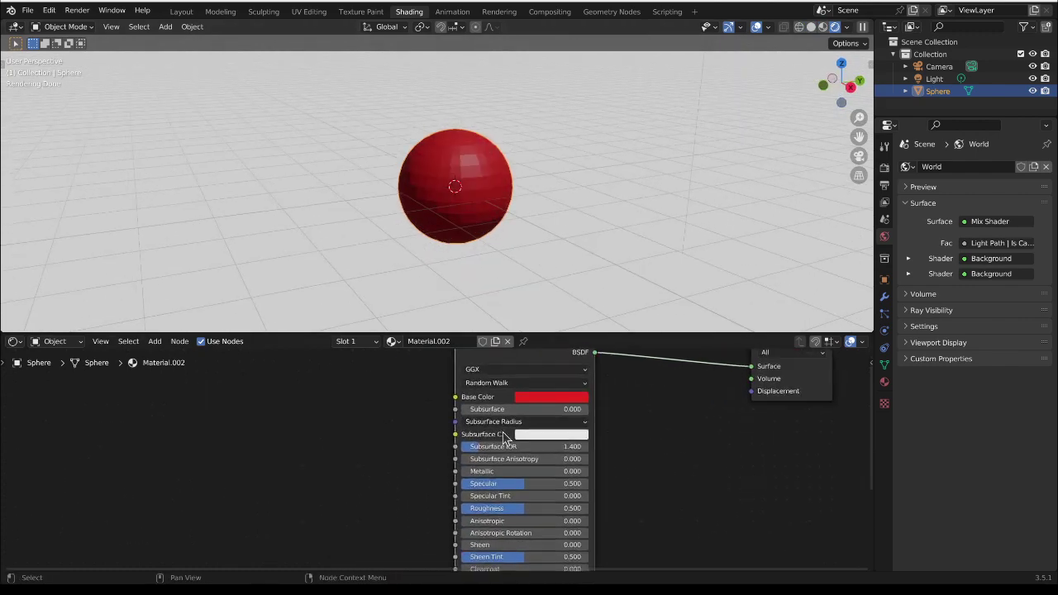
scroll(366, 473, "down", 2)
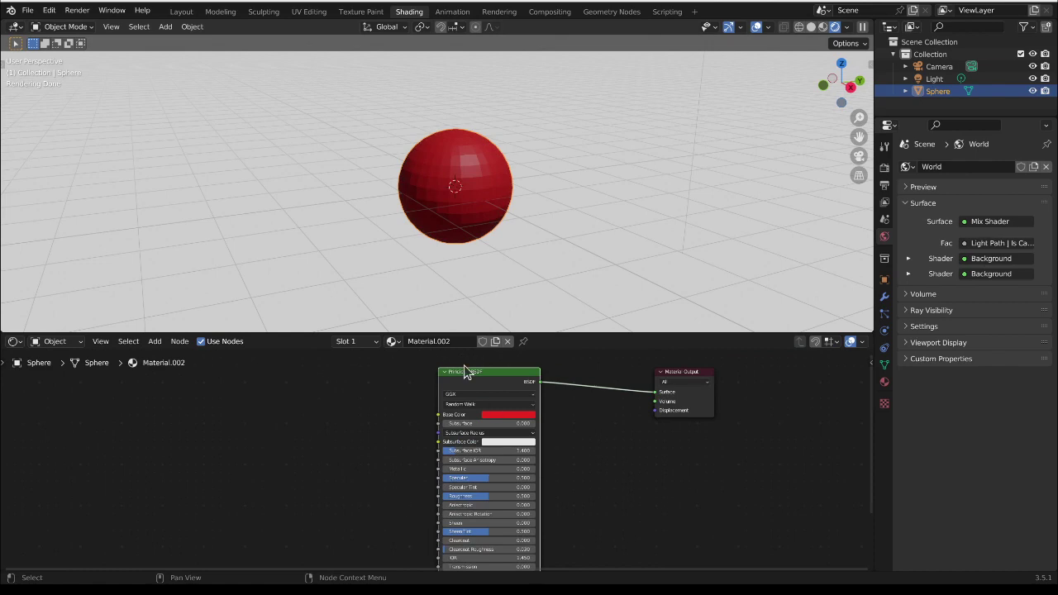
key("shift+a")
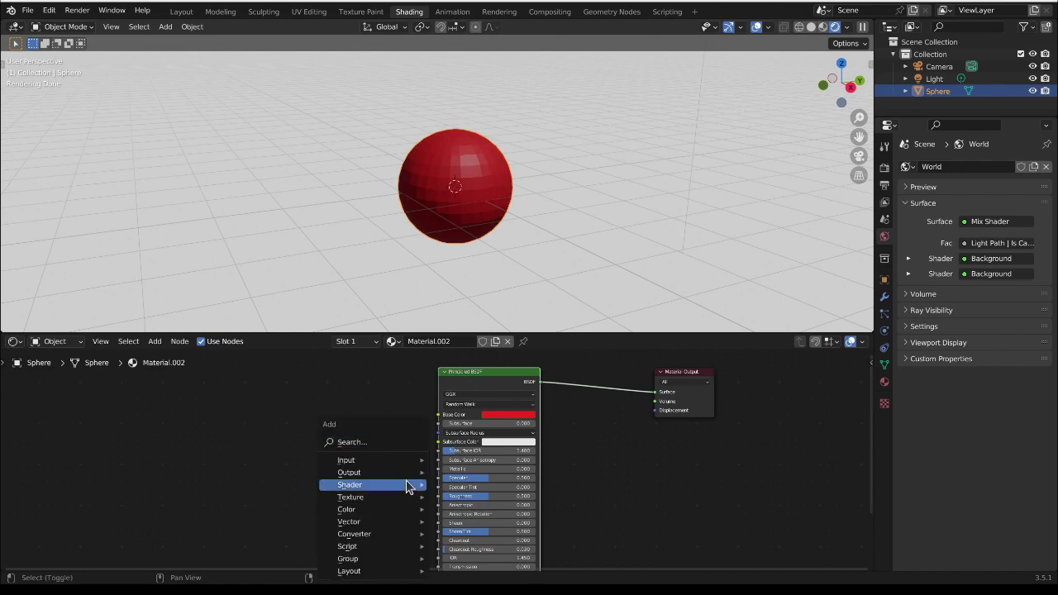
mouse_move(391, 499)
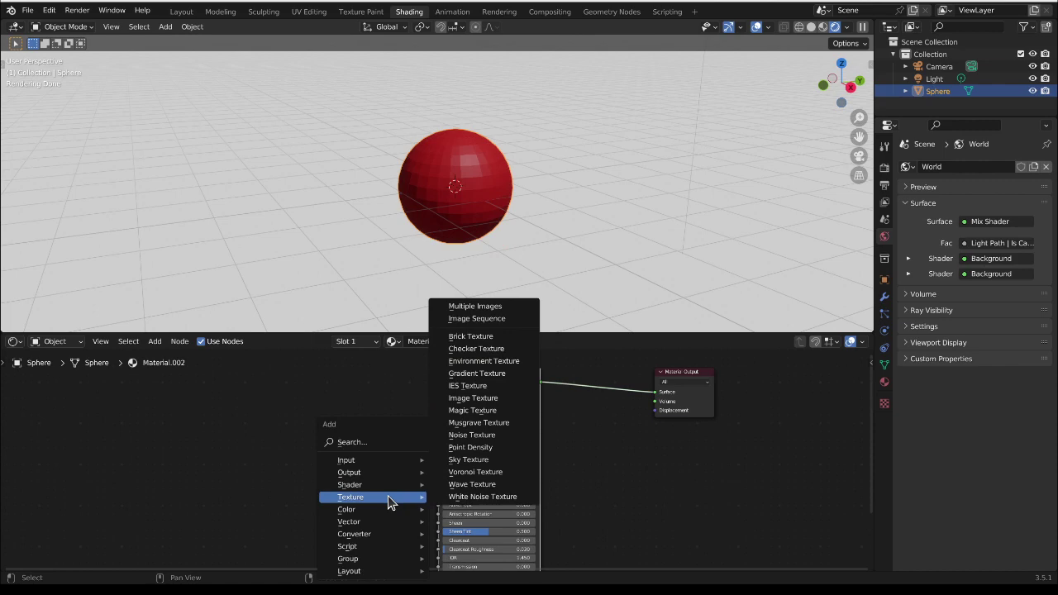
left_click(471, 484)
scroll(339, 463, "up", 3)
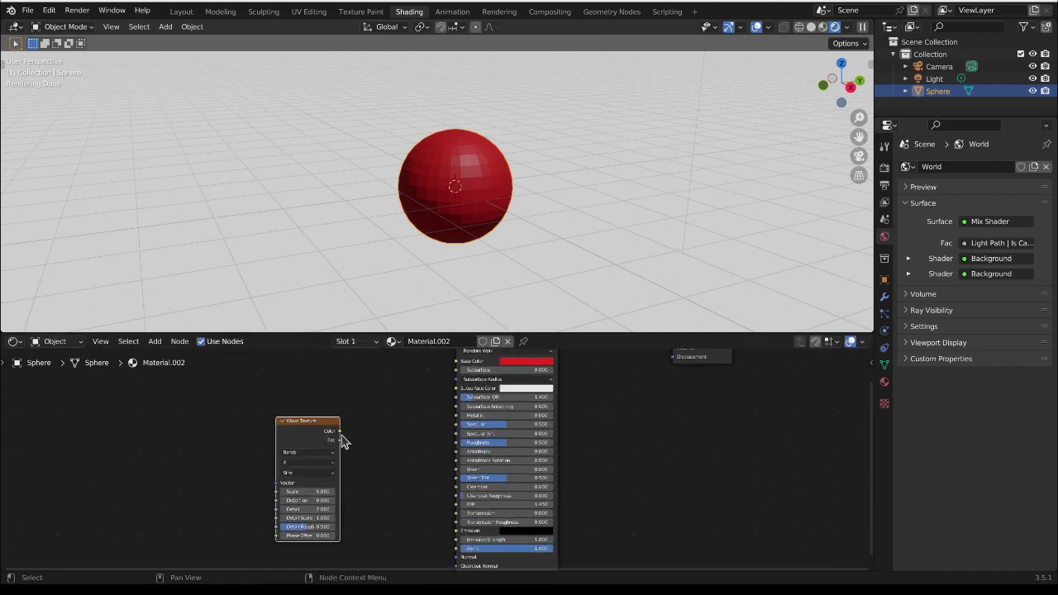
left_click_drag(321, 449, 369, 428)
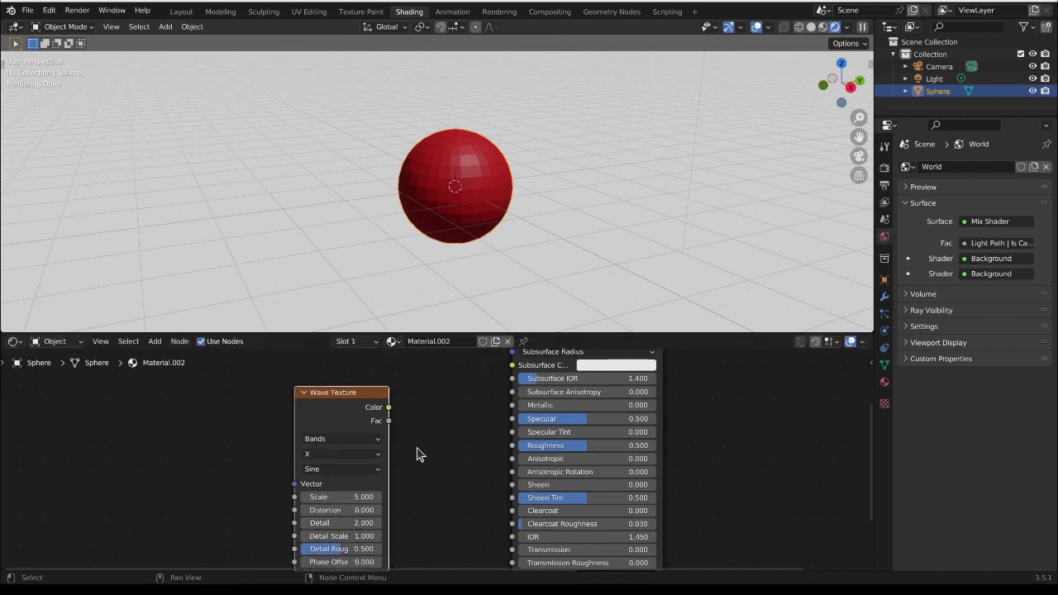
- Connect the Wave Texture's Fac output to the Principled BSDF's Roughness input and inspect the bands on the sphere up close
middle_click_drag(420, 454, 389, 486)
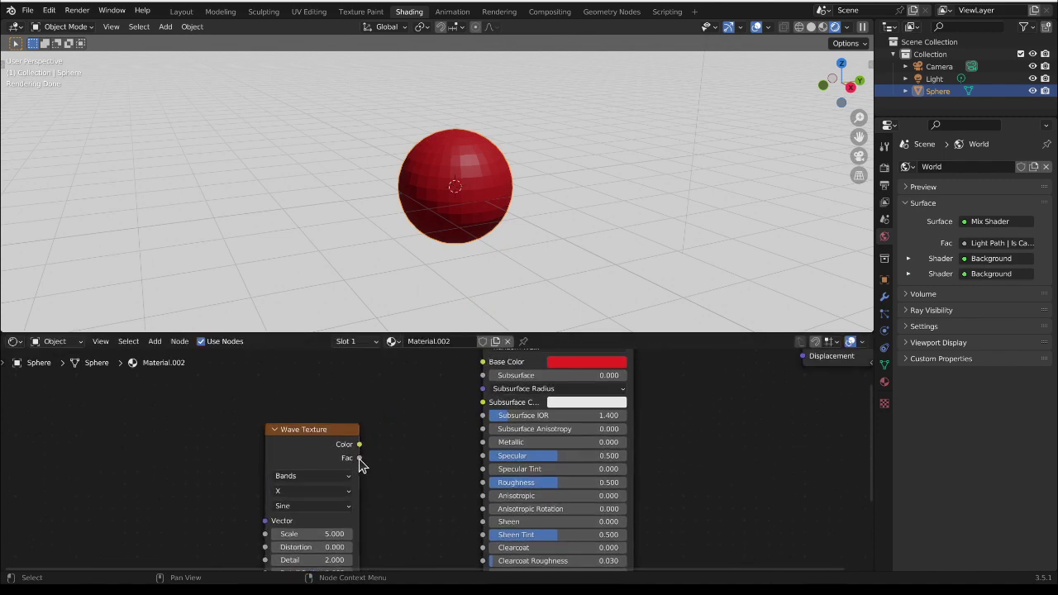
left_click_drag(358, 459, 496, 487)
scroll(470, 251, "up", 4)
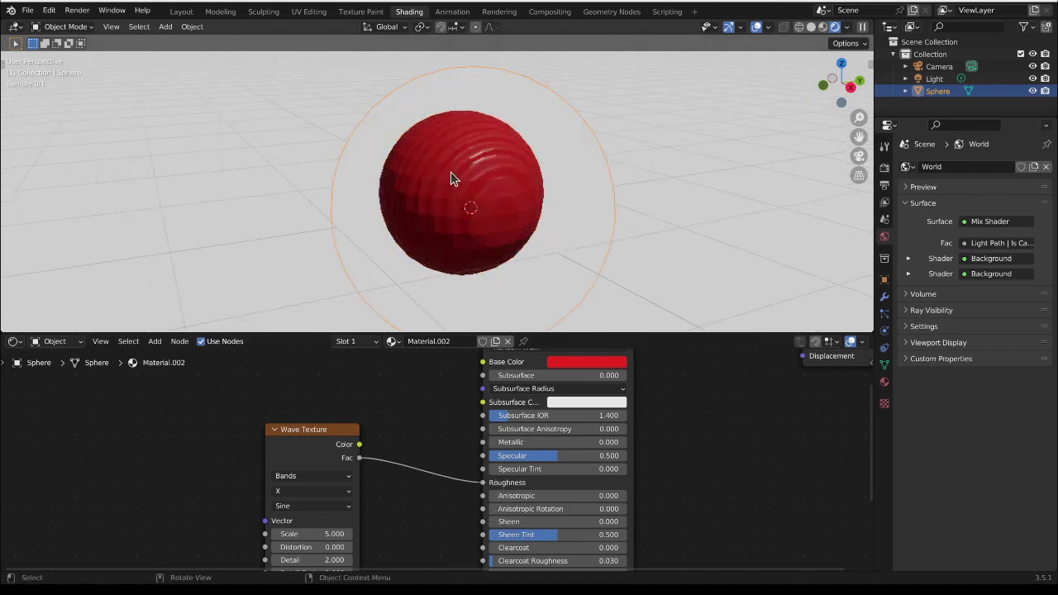
middle_click_drag(454, 177, 484, 177)
scroll(488, 180, "up", 4)
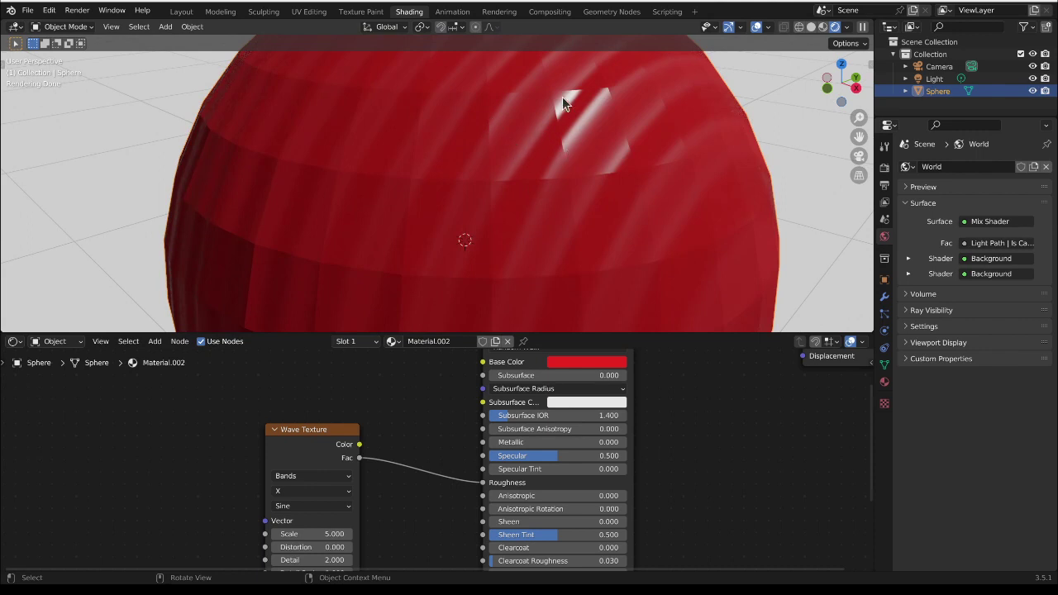
- Apply Shade Smooth to the sphere and view its surface from another angle
right_click(548, 177)
right_click(522, 164)
right_click(378, 153)
mouse_move(350, 281)
middle_mouse_down()
mouse_move(406, 267)
mouse_move(447, 291)
mouse_move(430, 224)
mouse_move(598, 198)
mouse_move(548, 215)
mouse_move(519, 240)
middle_mouse_up()
right_click(396, 240)
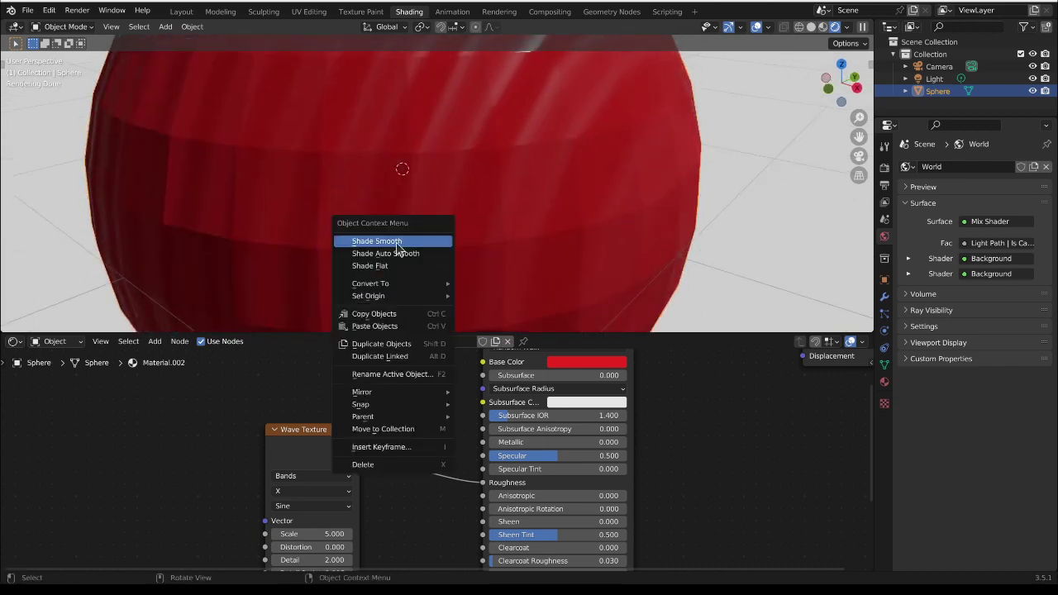
right_click(297, 233)
left_click(298, 233)
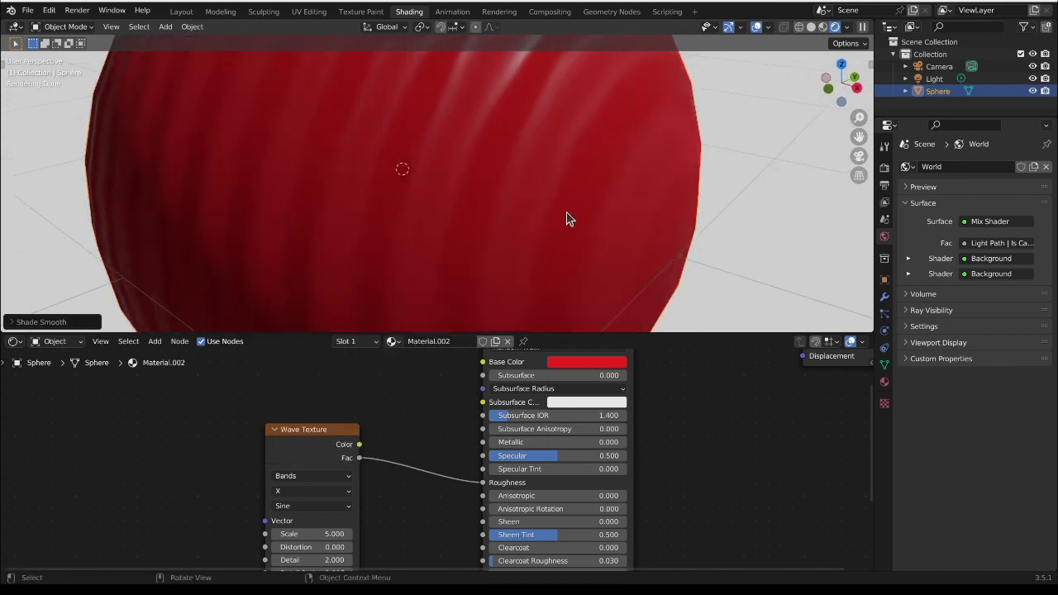
middle_click_drag(231, 223, 466, 197)
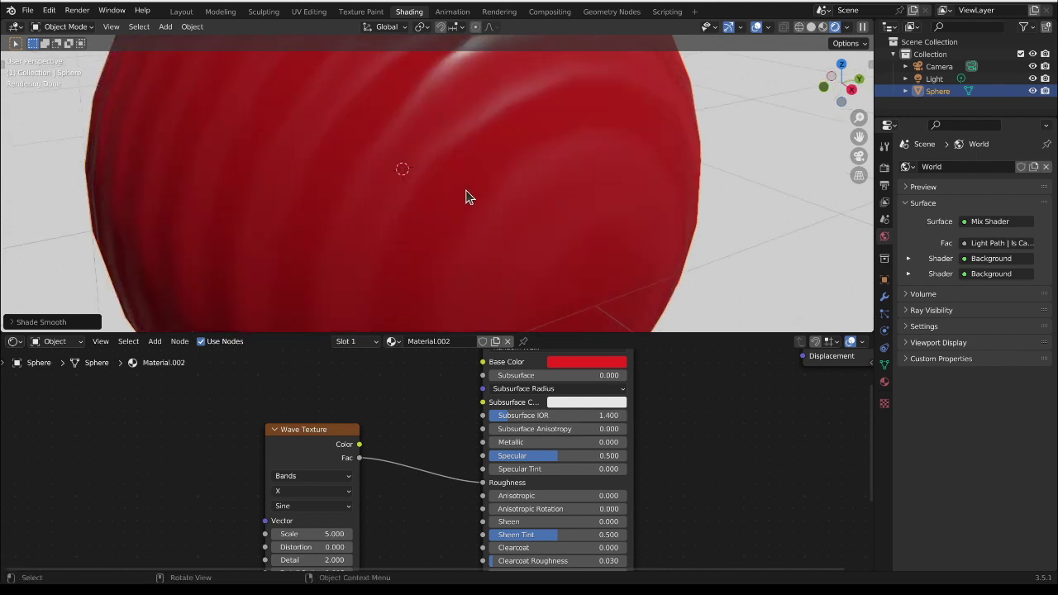
- Try Shade Flat on the sphere for comparison and return it to Shade Smooth
right_click(214, 157)
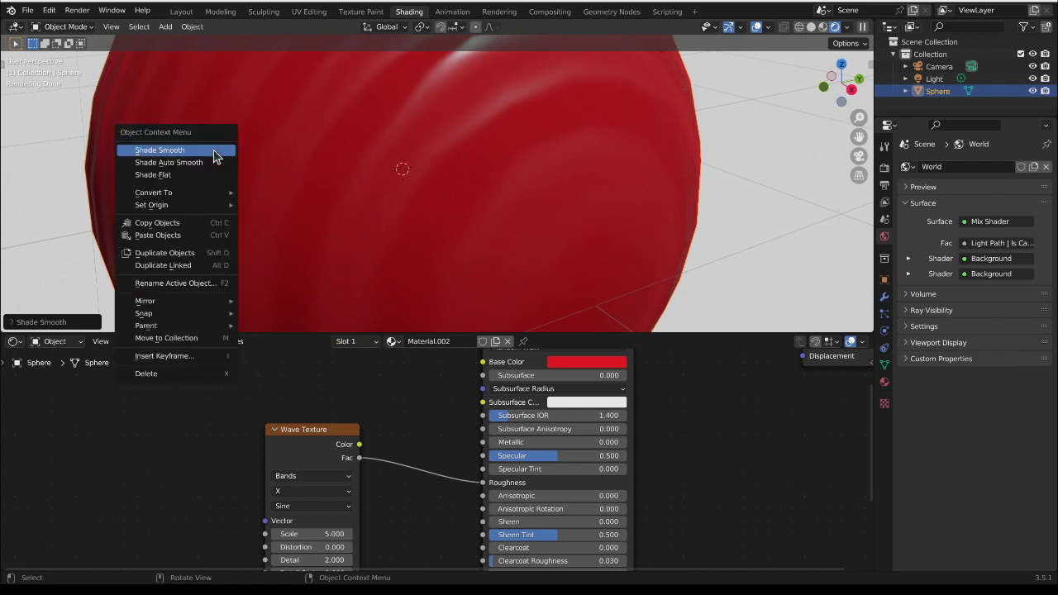
left_click(213, 175)
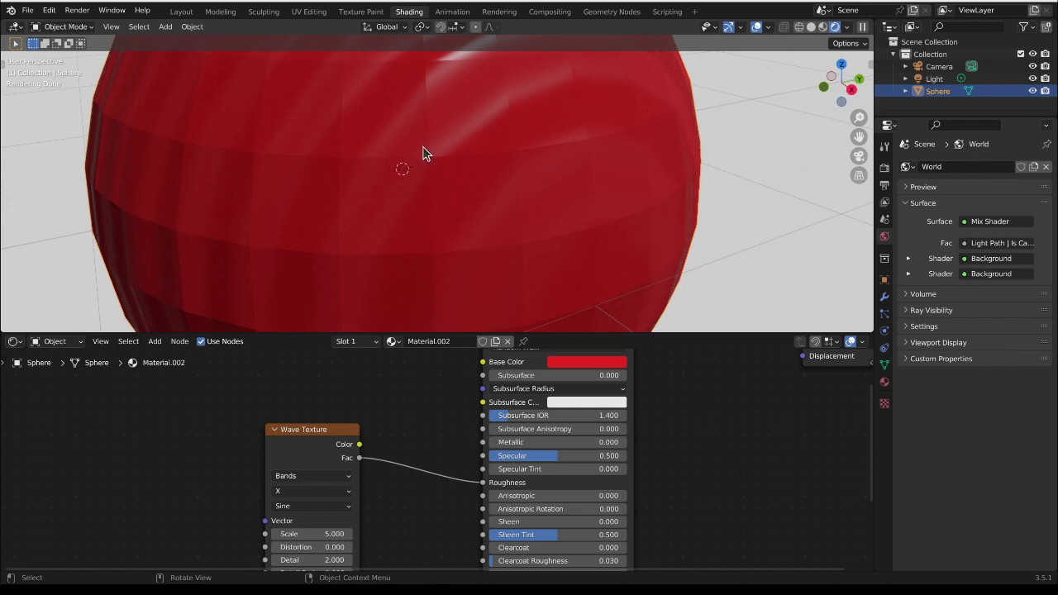
right_click(421, 198)
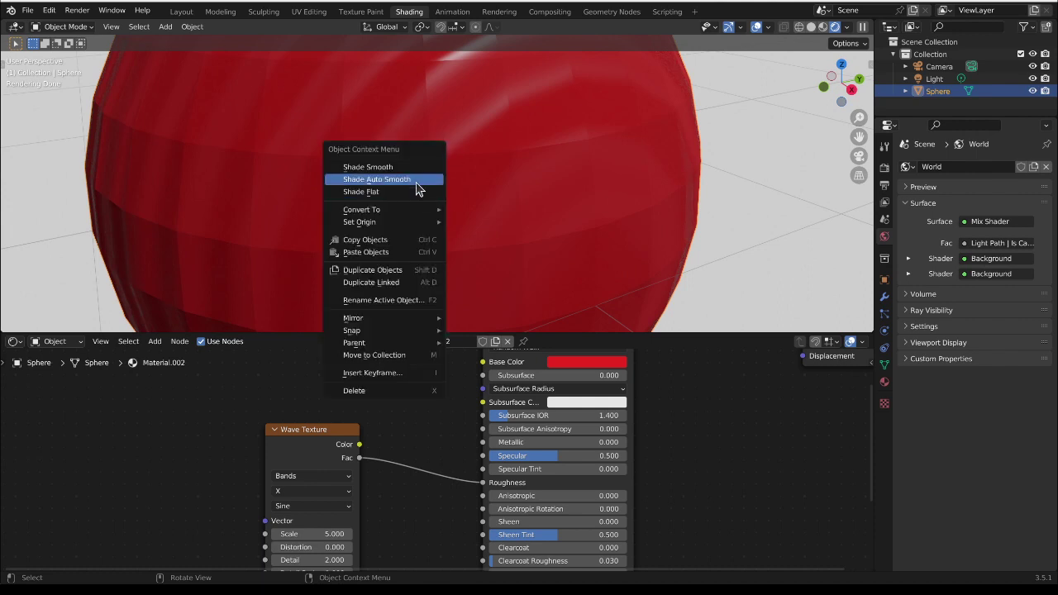
left_click(370, 171)
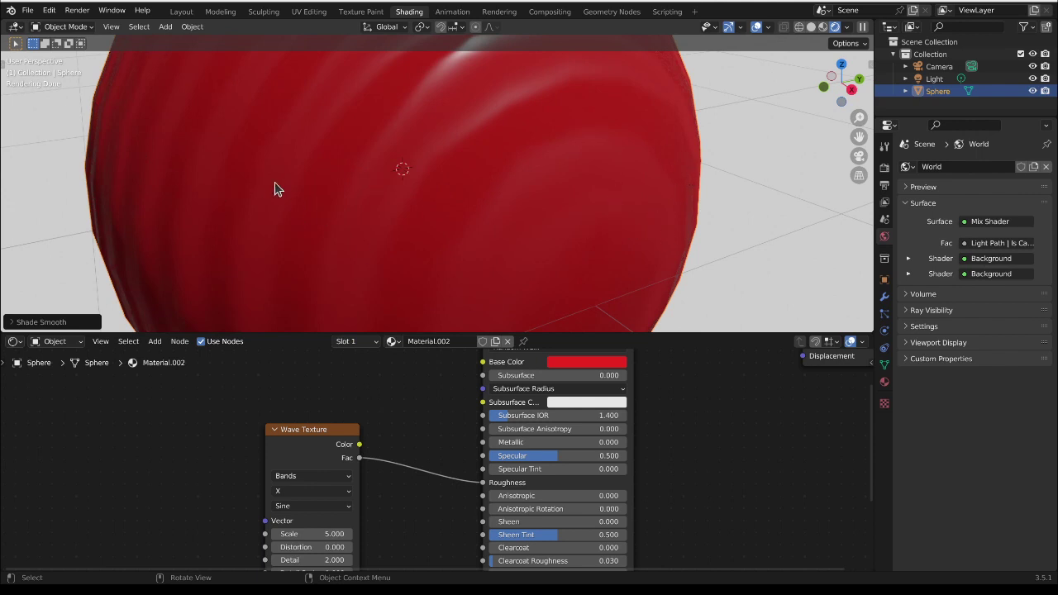
mouse_move(276, 189)
middle_mouse_down()
mouse_move(331, 189)
mouse_move(192, 192)
middle_mouse_up()
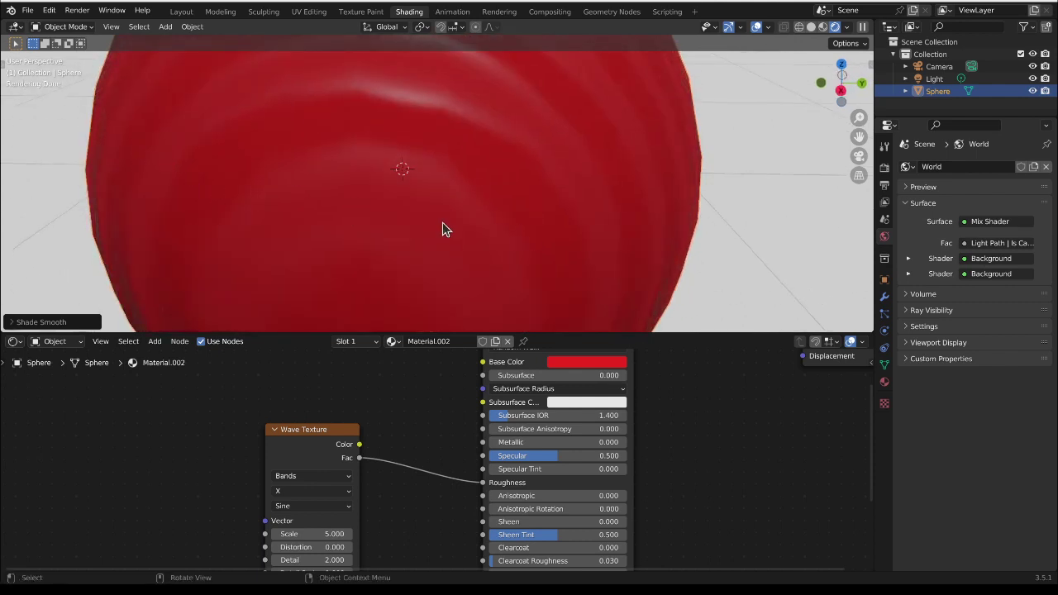
right_click(371, 212)
- Reposition the Wave Texture node so its Fac output lines up with the Principled BSDF's Roughness input
middle_click_drag(378, 173, 296, 421)
left_click_drag(295, 423, 324, 423)
middle_click_drag(473, 493, 510, 436)
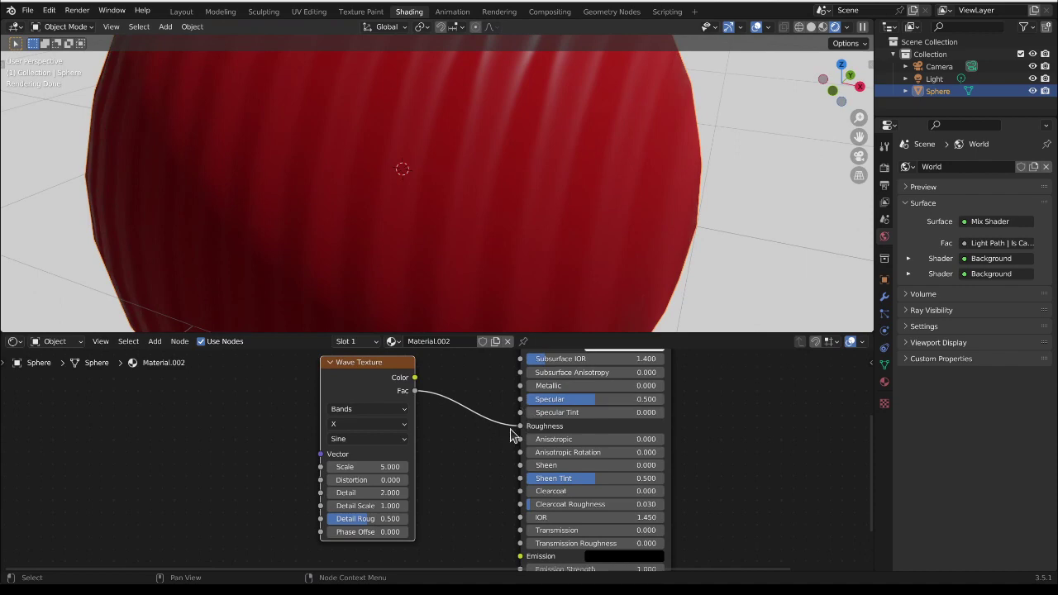
scroll(510, 435, "down", 2)
left_click_drag(438, 405, 406, 440)
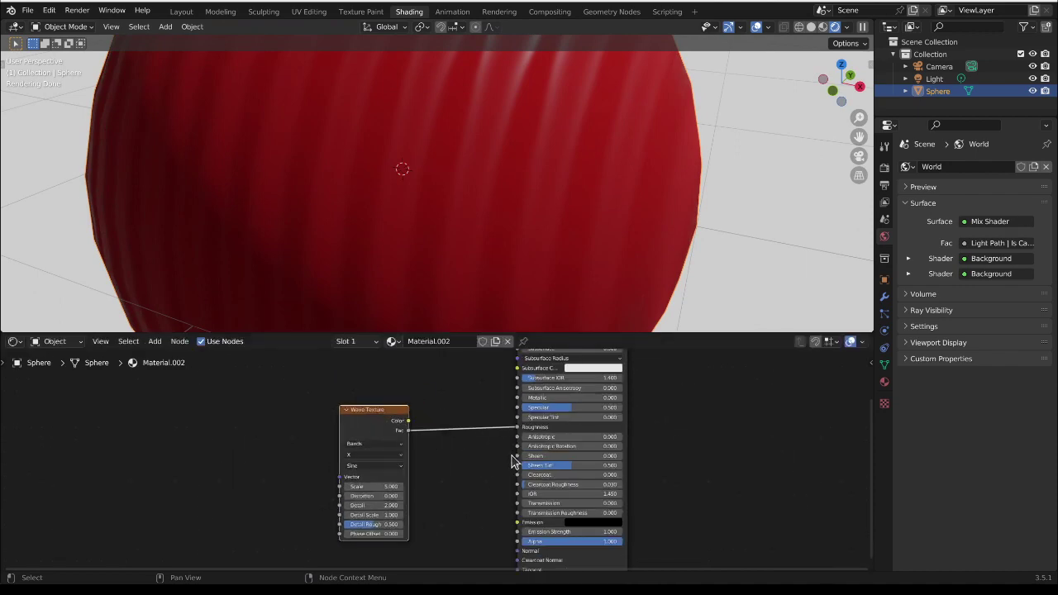
middle_click_drag(536, 446, 522, 415)
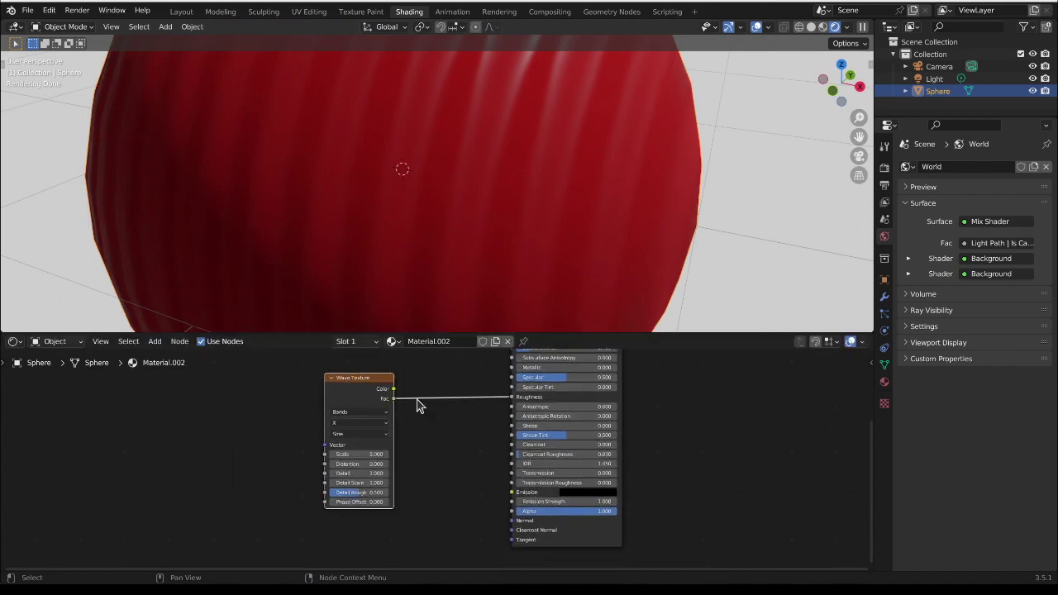
- Set the Wave Texture's Scale to 3.200 to widen the bands on the sphere
left_click_drag(372, 454, 349, 454)
mouse_move(355, 502)
left_mouse_down()
mouse_move(385, 502)
mouse_move(356, 502)
mouse_move(368, 473)
mouse_move(350, 484)
mouse_move(352, 454)
mouse_move(389, 454)
mouse_move(347, 454)
left_mouse_up()
scroll(361, 501, "up", 2)
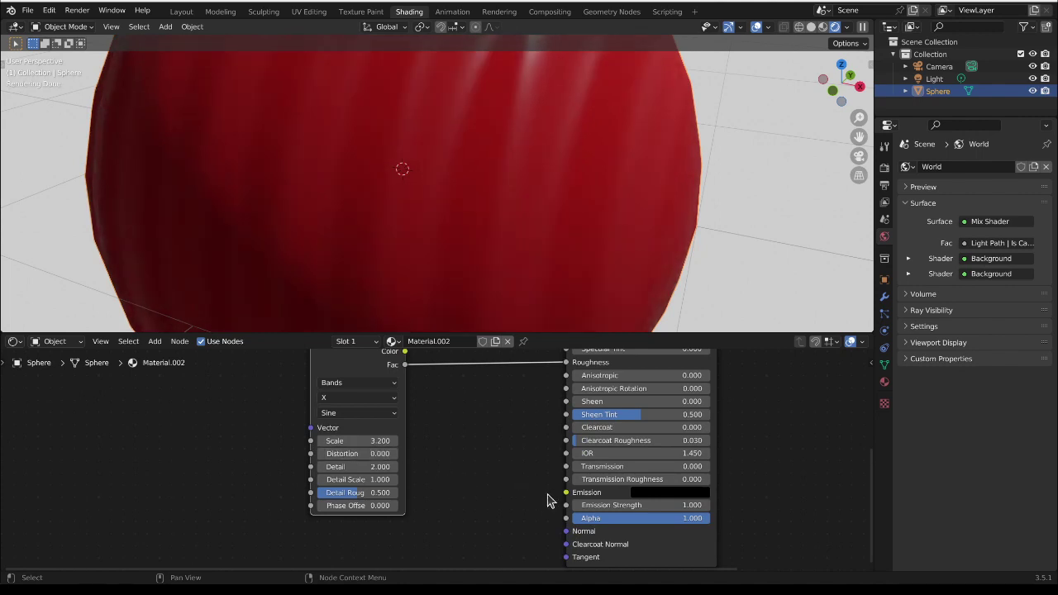
- Move the Wave Texture's Fac link from Roughness to the Principled BSDF's Alpha input and view the whole sphere
scroll(529, 447, "down", 1)
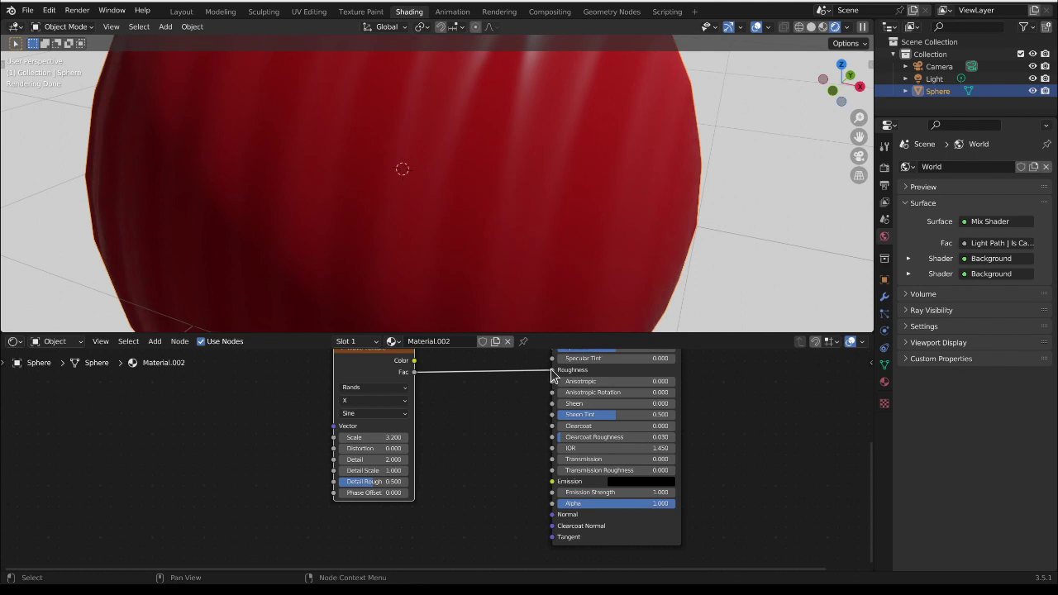
left_click_drag(552, 371, 553, 504)
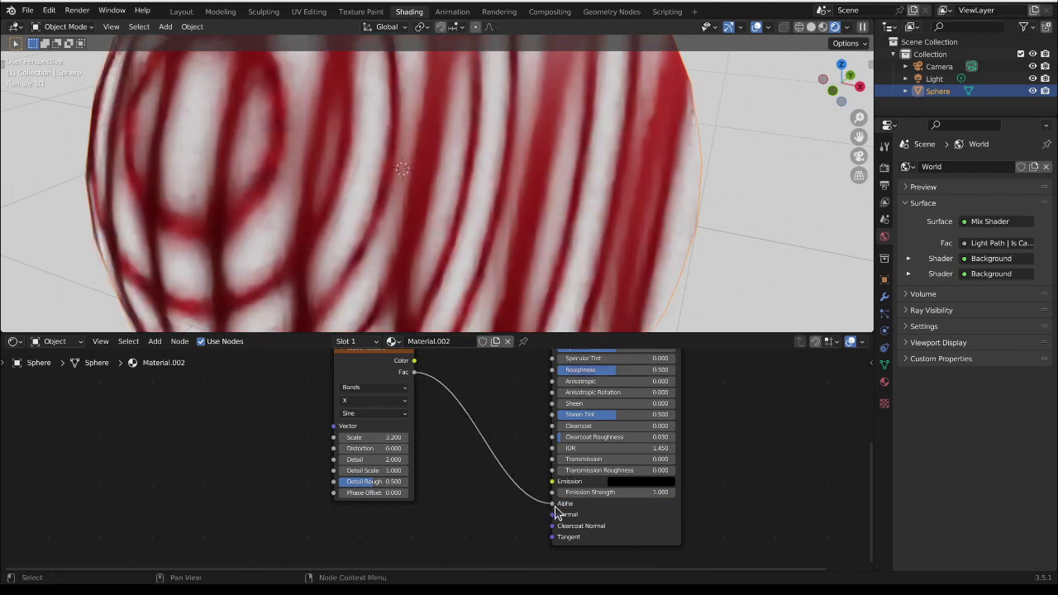
middle_click_drag(485, 202, 428, 182)
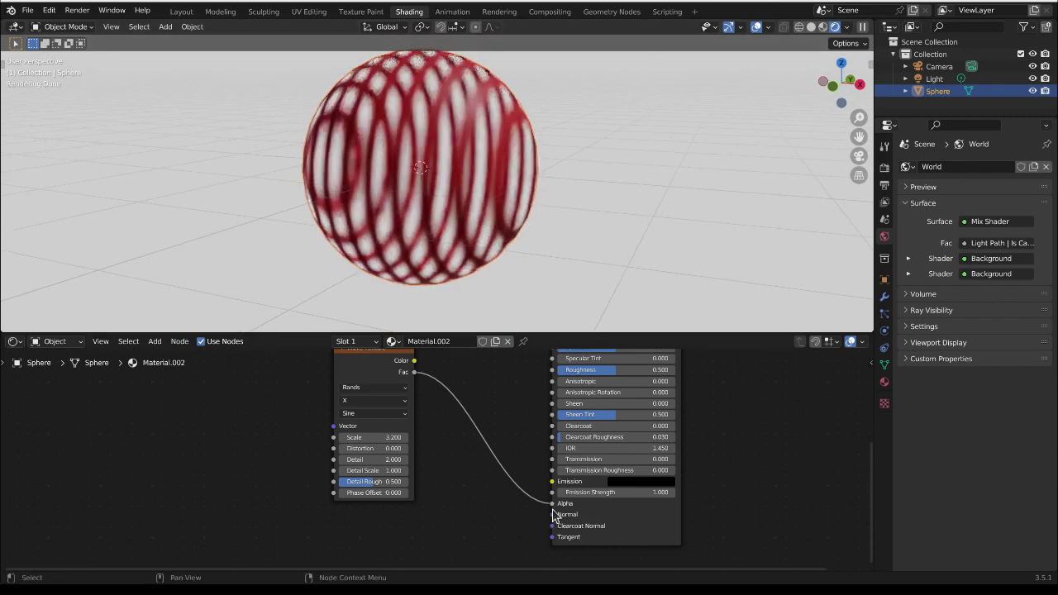
- Move the Fac link from Alpha to Emission Strength and set the Principled BSDF's emission color to green
mouse_move(552, 505)
left_mouse_down()
mouse_move(520, 502)
mouse_move(557, 492)
left_mouse_up()
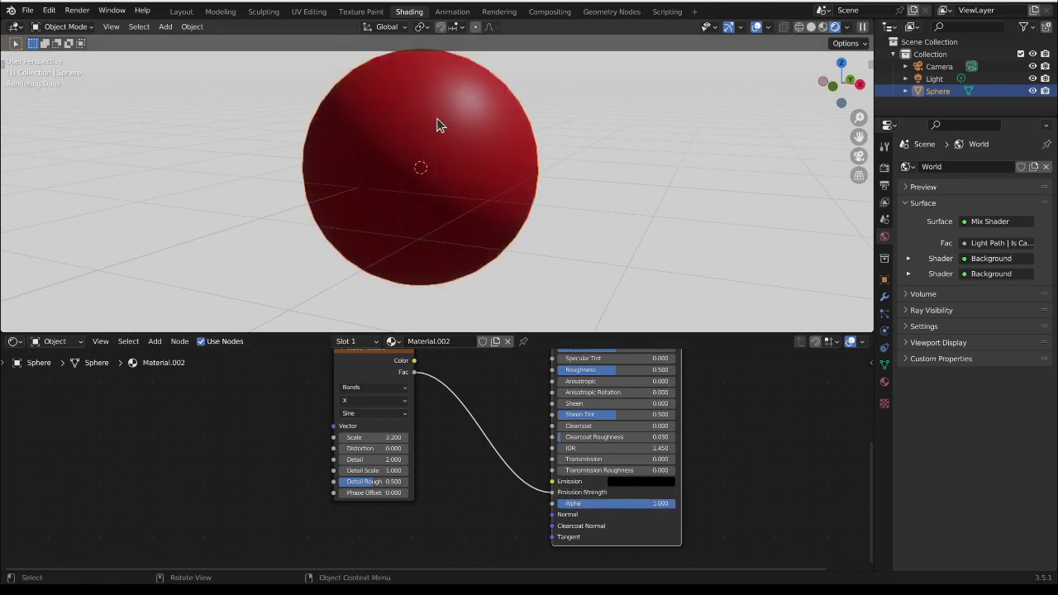
scroll(439, 124, "up", 2)
left_click(627, 482)
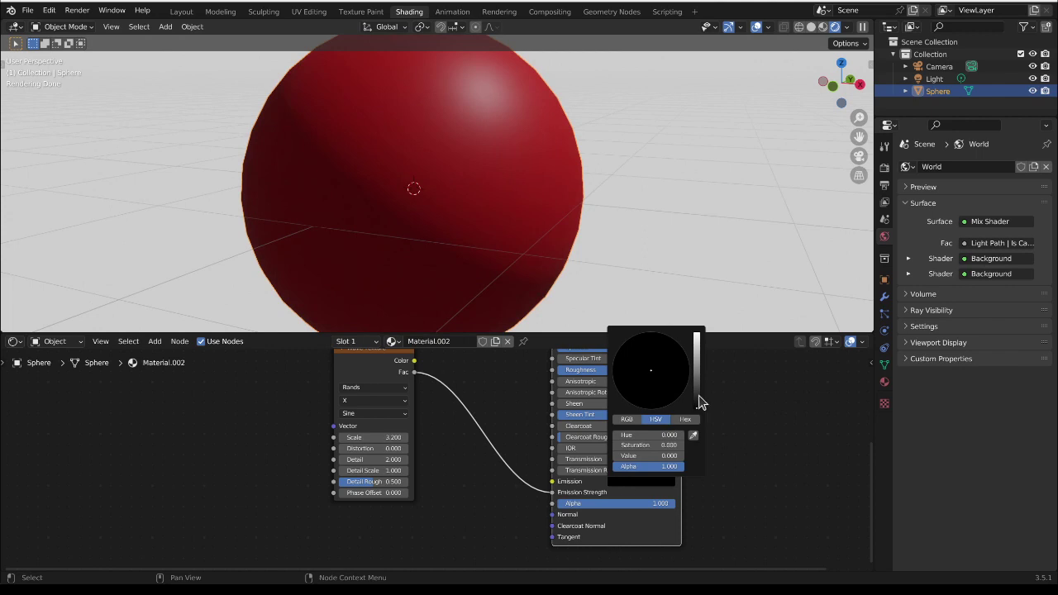
left_click_drag(698, 397, 697, 363)
left_click(639, 359)
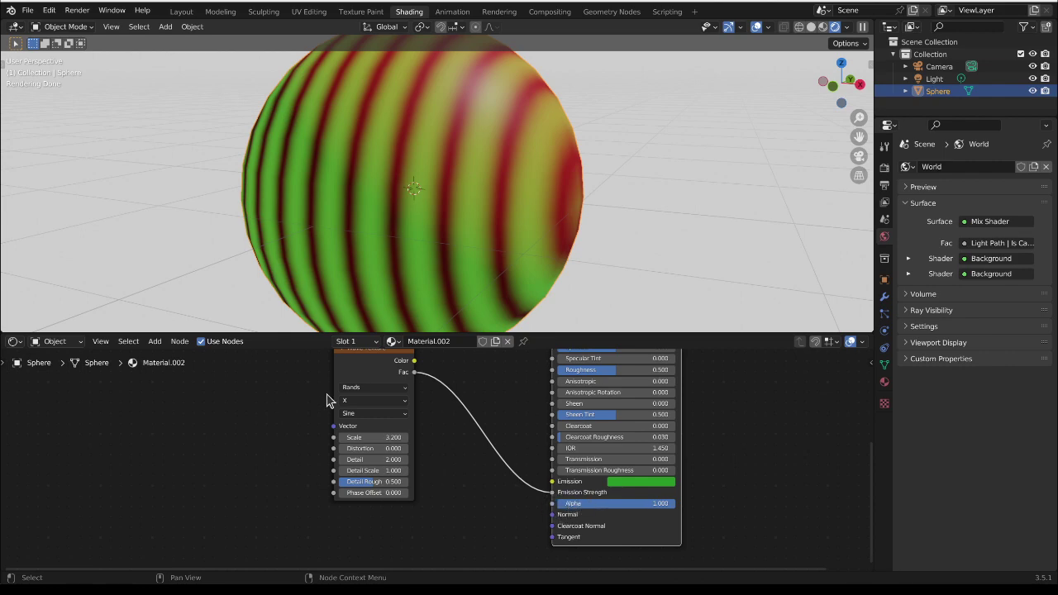
- Replace the Emission Strength link with one from the Wave Texture's Color output to the Emission input, and view the sphere's side
mouse_move(553, 493)
left_mouse_down()
mouse_move(430, 382)
mouse_move(554, 484)
left_mouse_up()
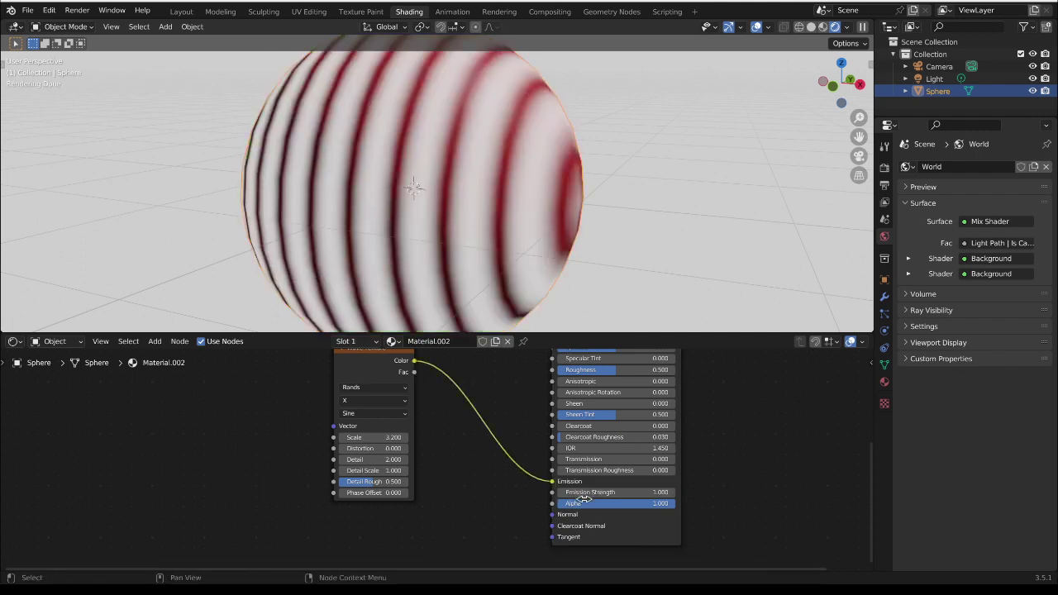
middle_click_drag(470, 190, 422, 188)
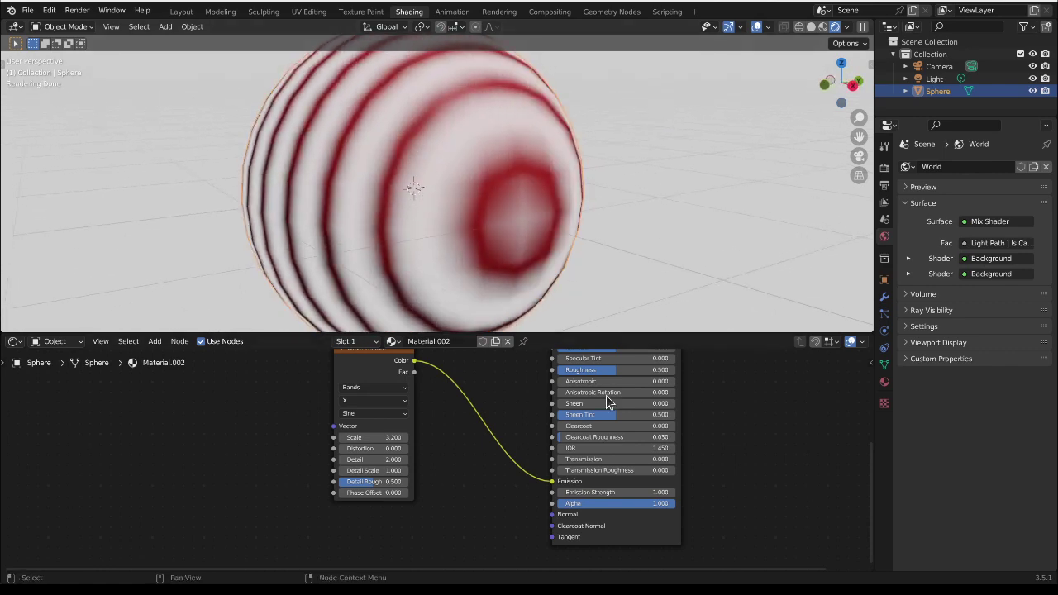
- Move the Wave Texture node farther from the Principled BSDF and preview its Color output directly on the sphere
middle_click_drag(594, 440, 604, 403)
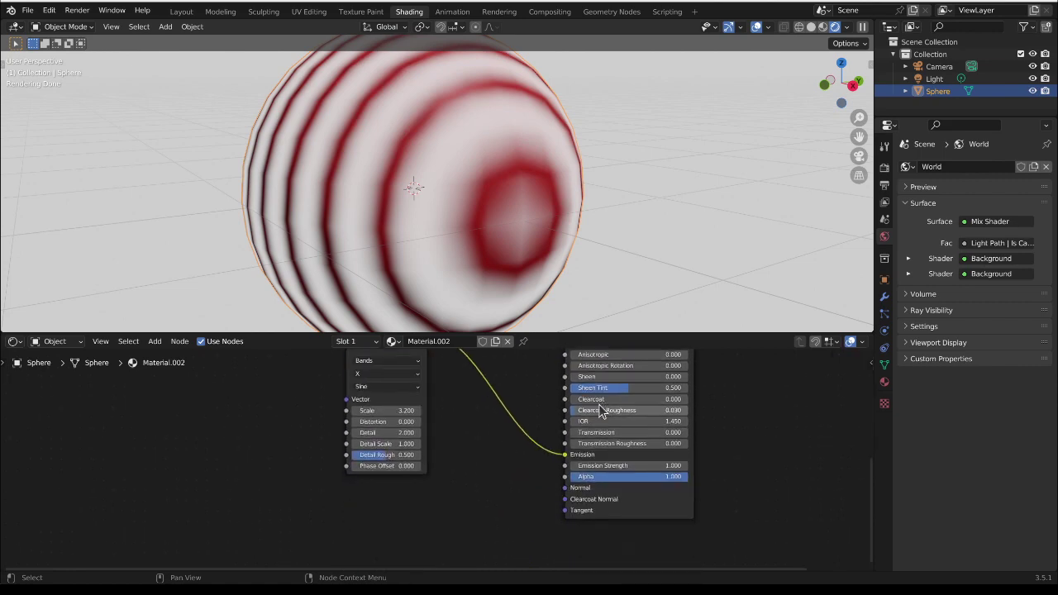
scroll(521, 451, "up", 5)
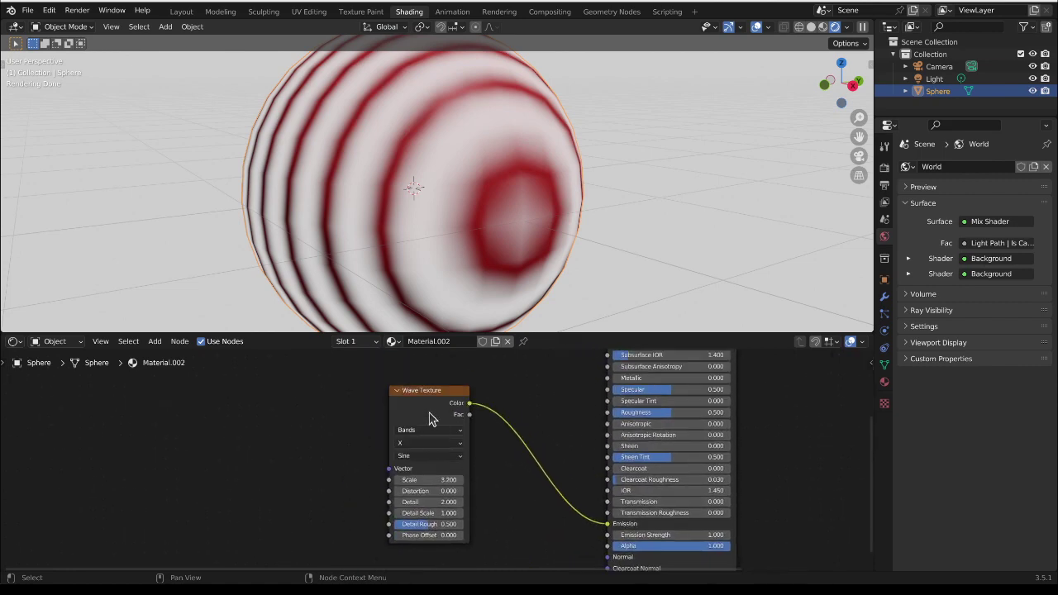
left_click_drag(429, 419, 383, 439)
left_click(361, 414, "ctrl+shift")
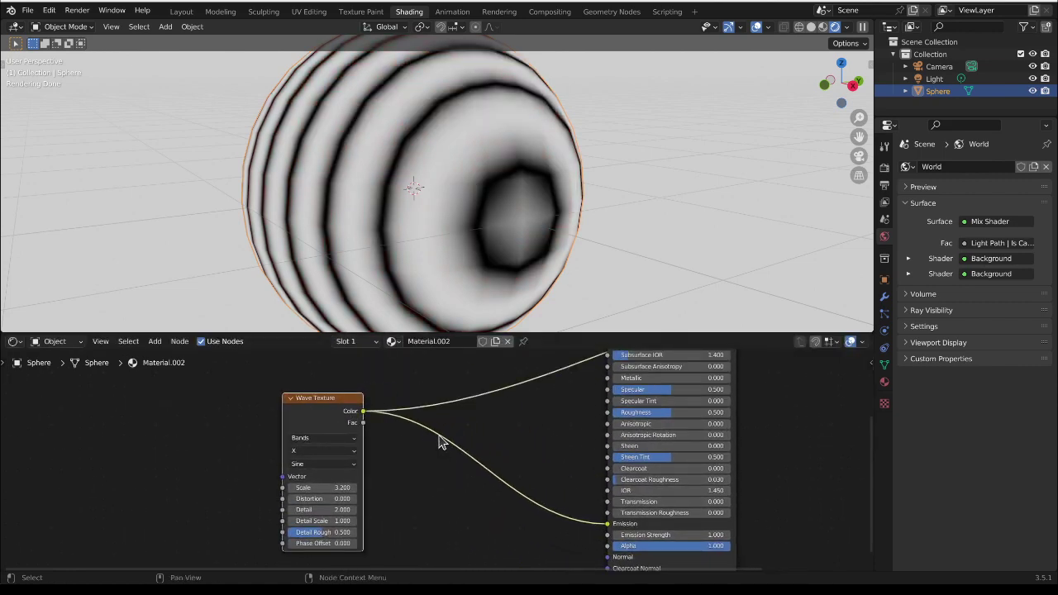
- Move the Principled BSDF aside and the Wave Texture level with the Material Output, and view the previewed bands from another side
middle_click_drag(439, 439, 193, 562)
left_click_drag(419, 419, 608, 537)
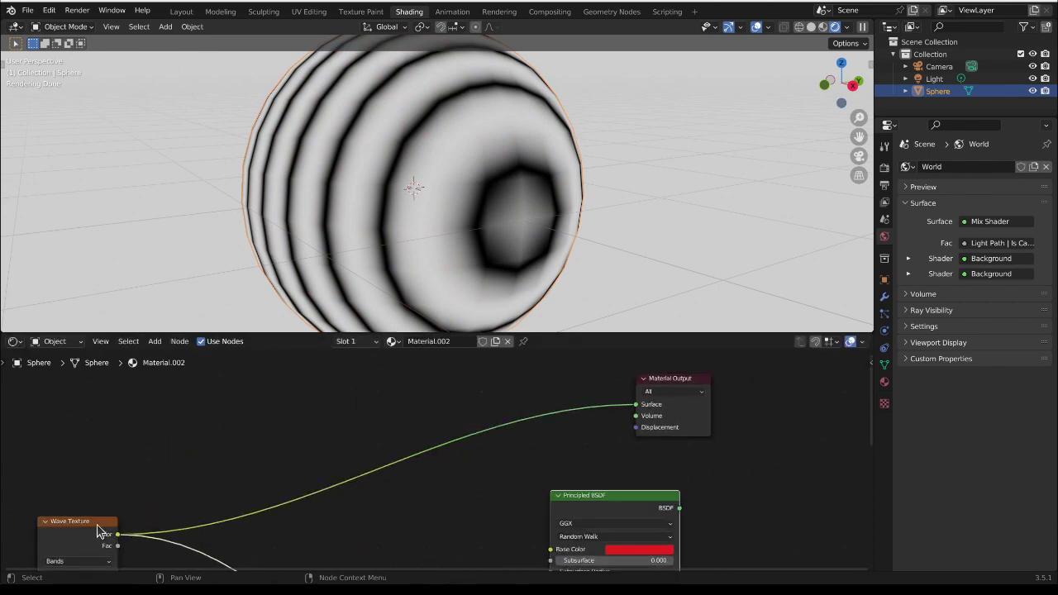
left_click_drag(101, 535, 245, 419)
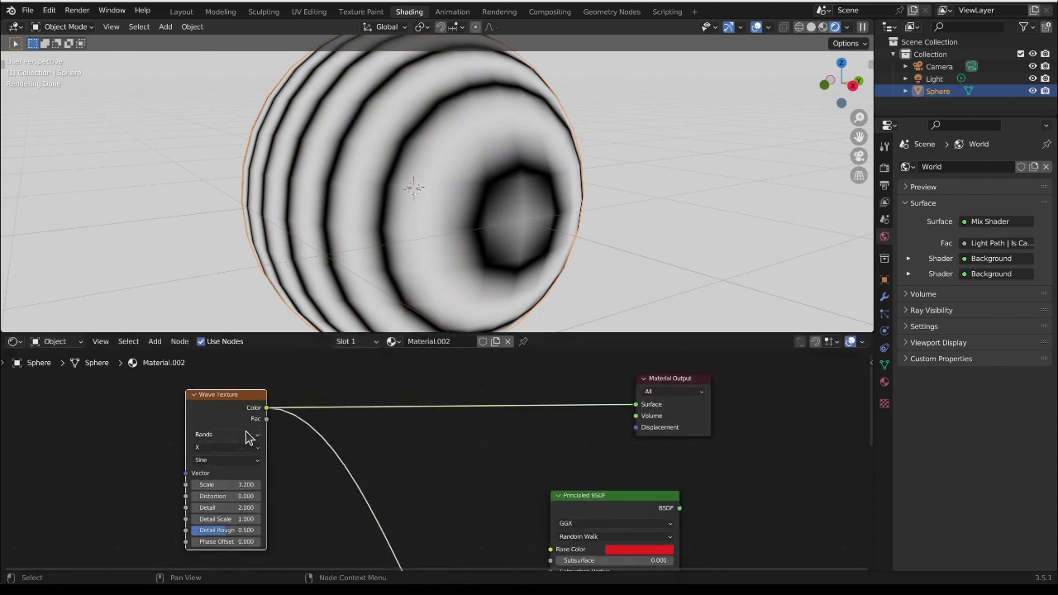
middle_click_drag(419, 136, 430, 197)
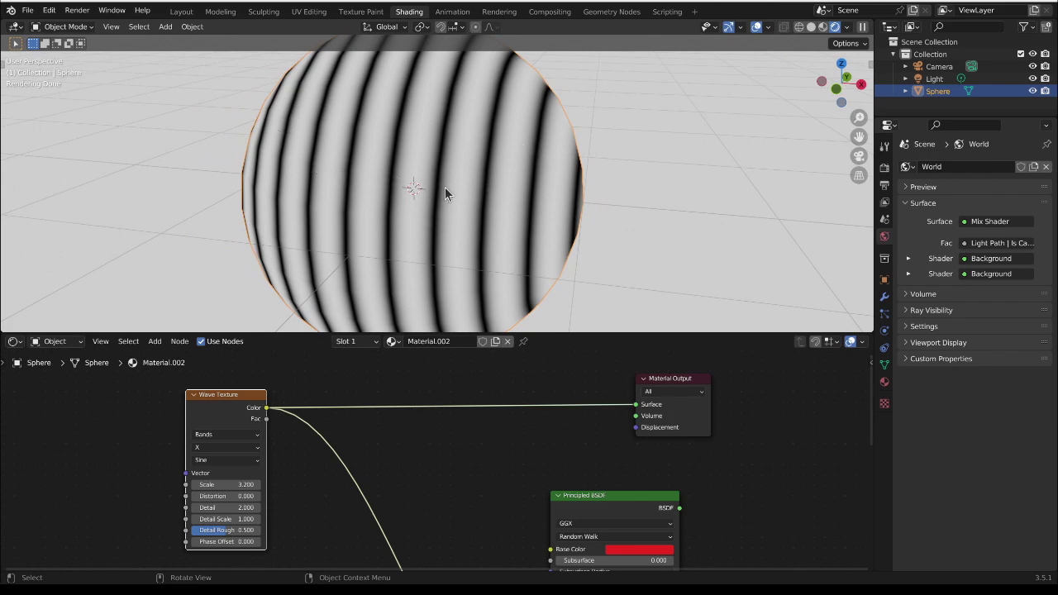
- Move the Principled BSDF between the Wave Texture and Material Output nodes and link its BSDF output to Surface
left_click_drag(610, 500, 510, 434)
left_click_drag(580, 449, 633, 404)
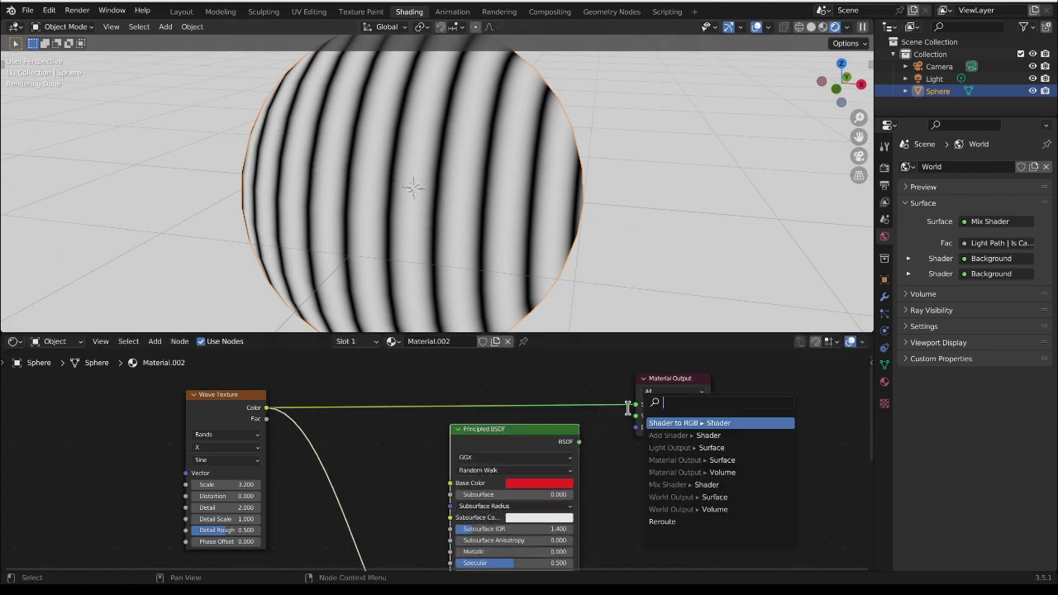
left_click_drag(579, 441, 636, 404)
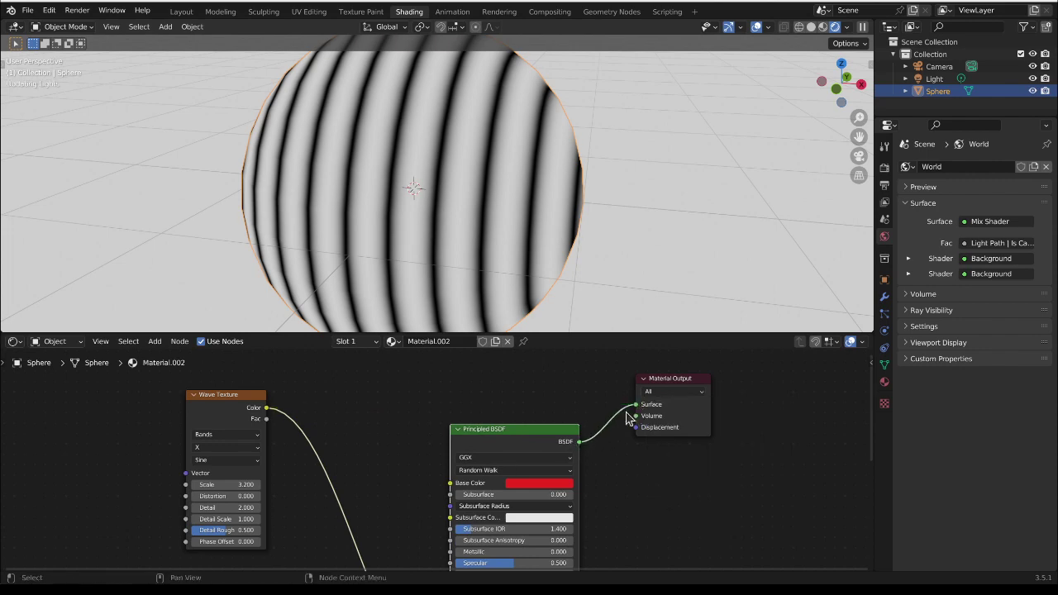
- Lower the Wave Texture node beside the Principled BSDF and view the whole sphere with its restored shader
middle_click_drag(487, 501, 469, 428)
scroll(518, 407, "down", 2)
left_click_drag(356, 370, 370, 472)
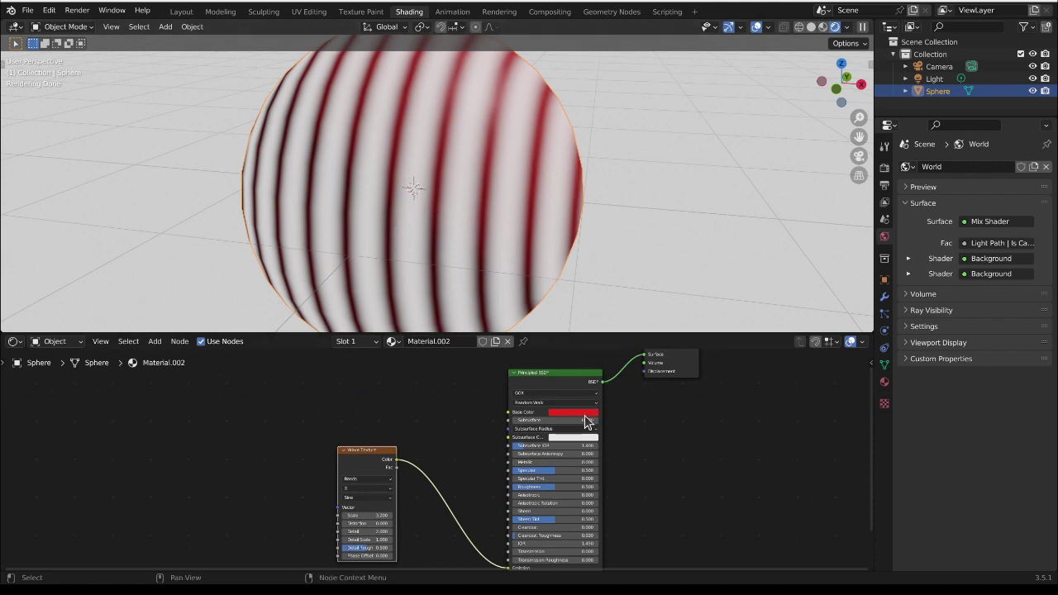
scroll(571, 420, "up", 4)
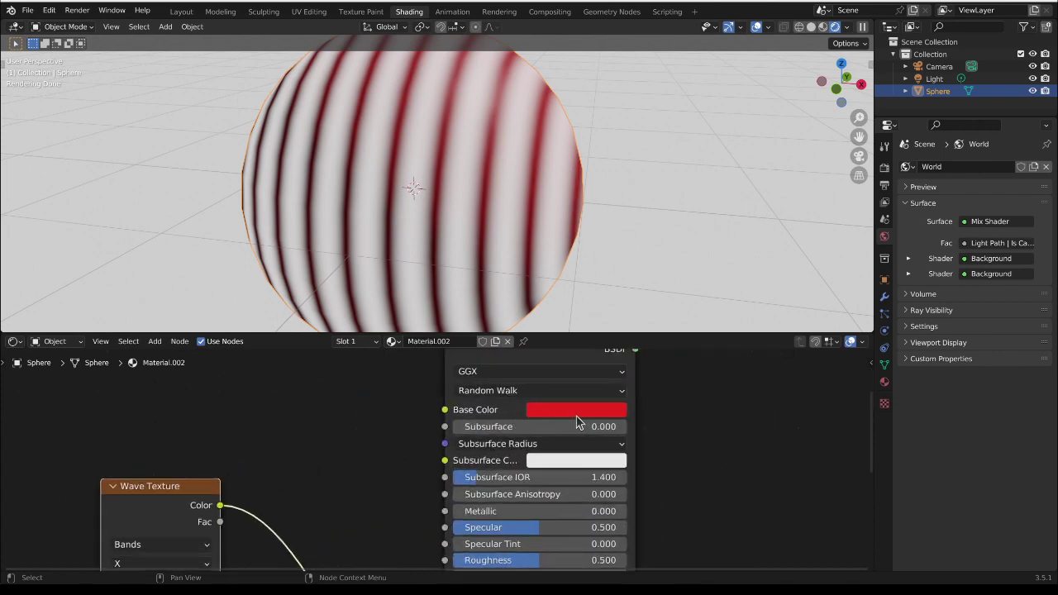
scroll(496, 265, "down", 3)
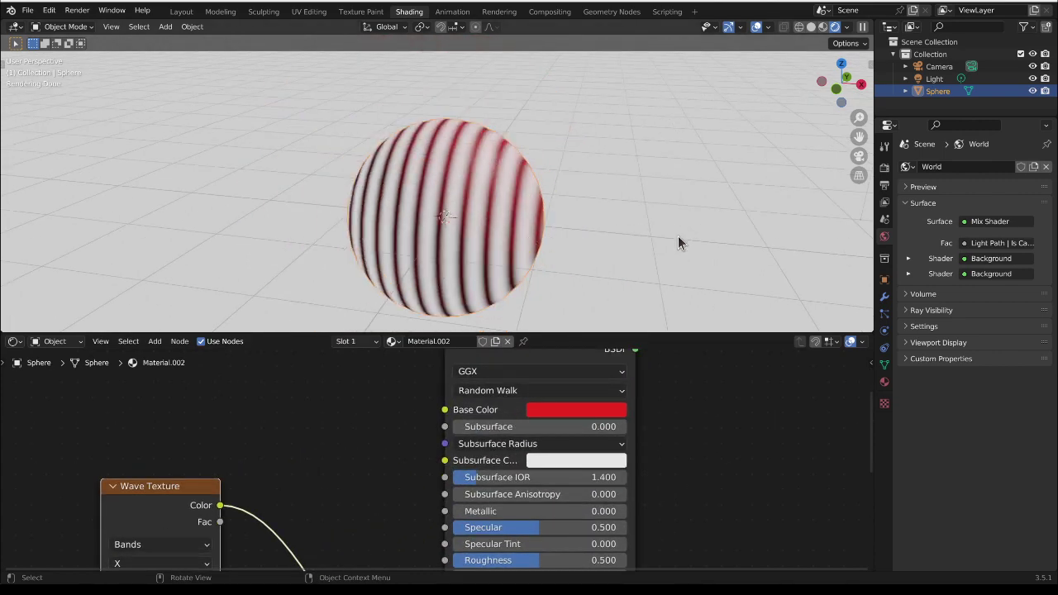
- Add a cube beside the striped sphere, frame it in the view and give it a new material
key("shift+a")
mouse_move(707, 259)
left_click(761, 266)
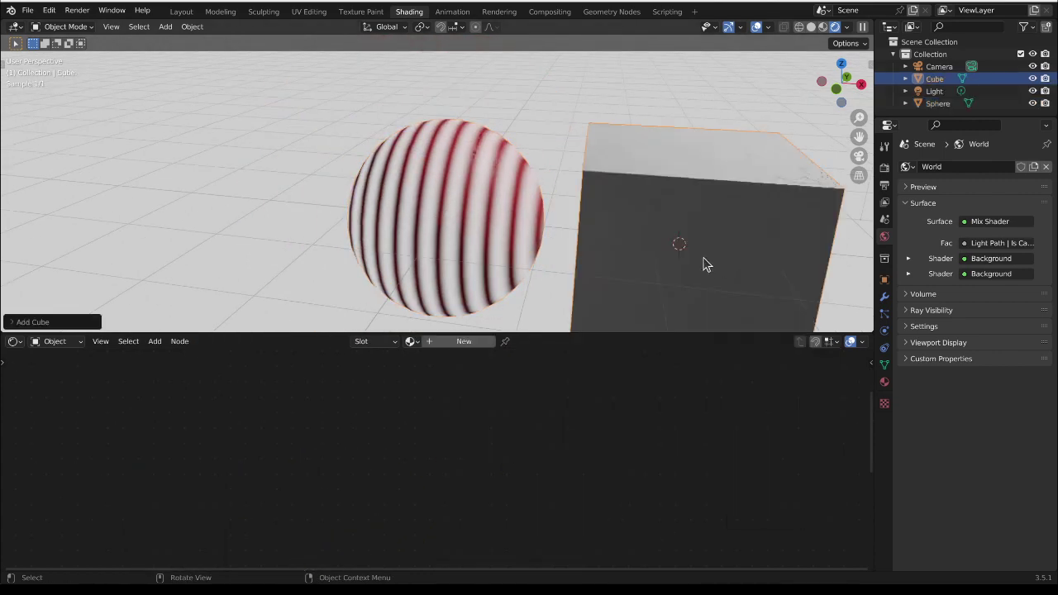
key("KP_Decimal")
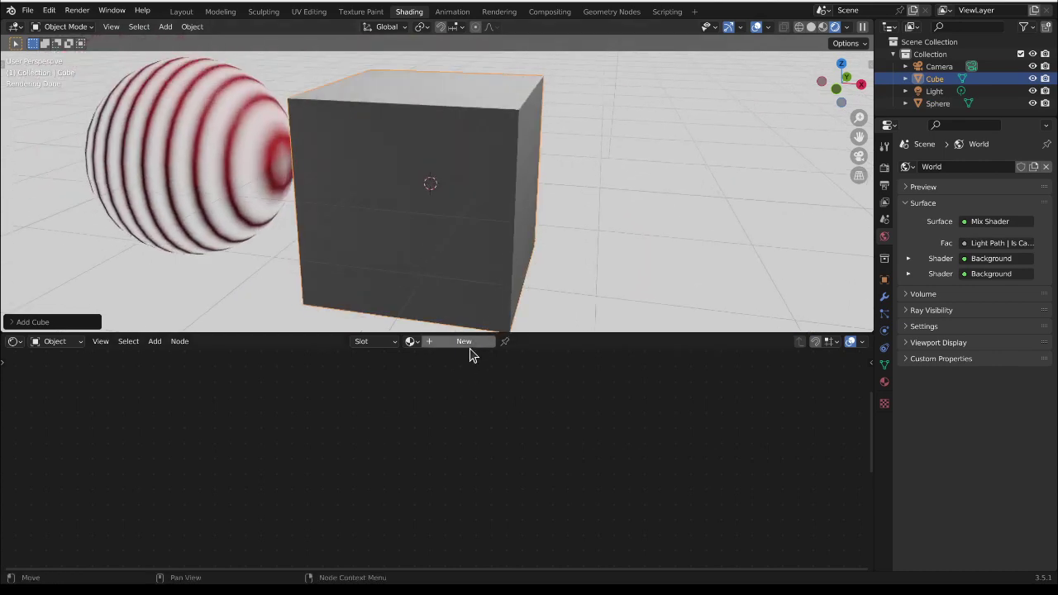
left_click(460, 342)
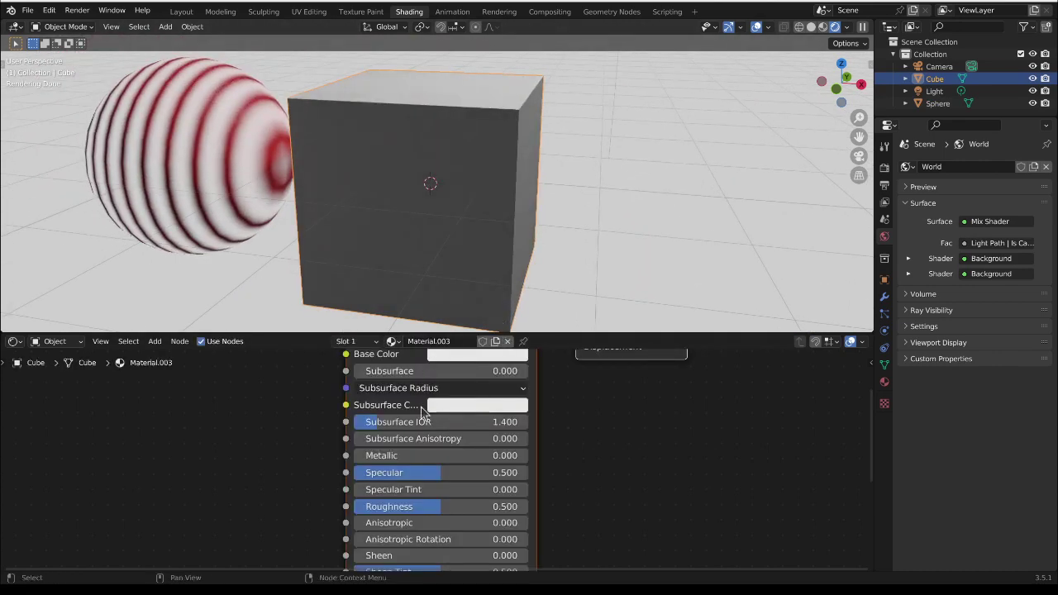
- Space the Material Output node farther from the Principled BSDF in the cube's material
middle_click_drag(558, 405, 621, 534)
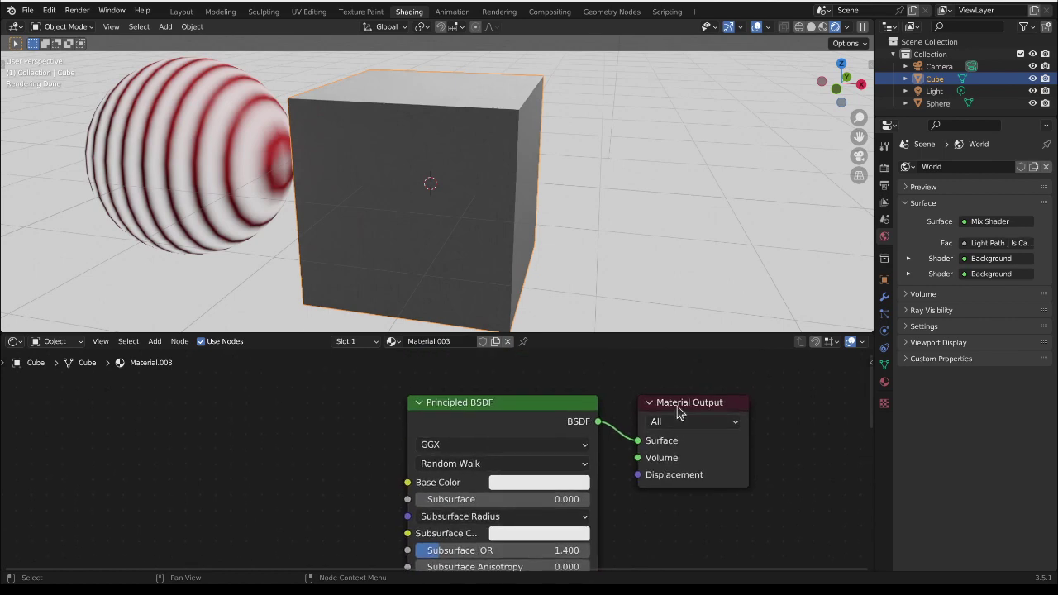
left_click_drag(681, 411, 711, 425)
middle_click_drag(508, 472, 556, 447)
scroll(567, 444, "down", 2)
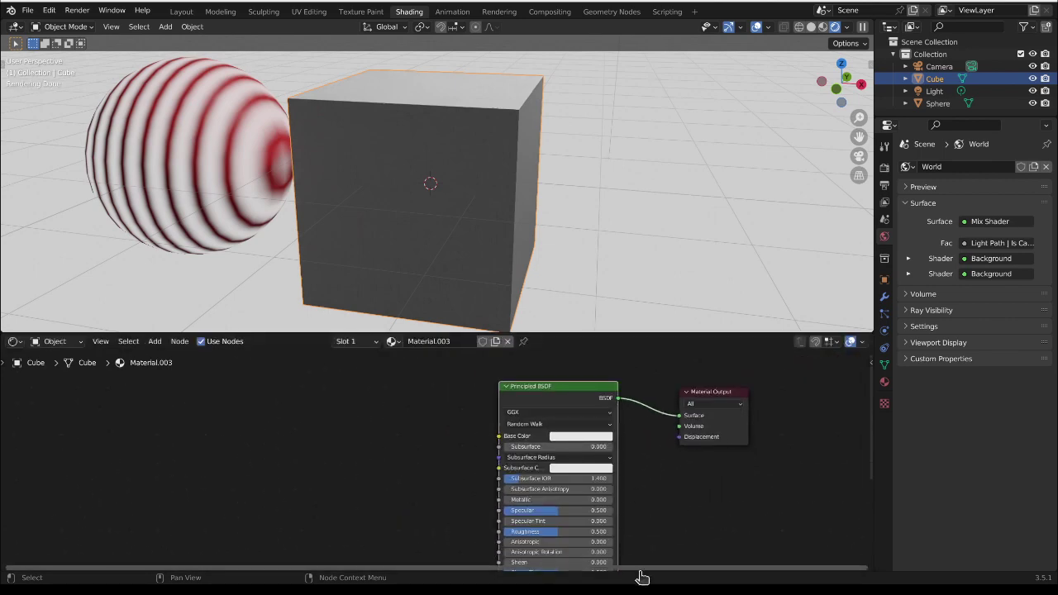
middle_click_drag(460, 527, 456, 458)
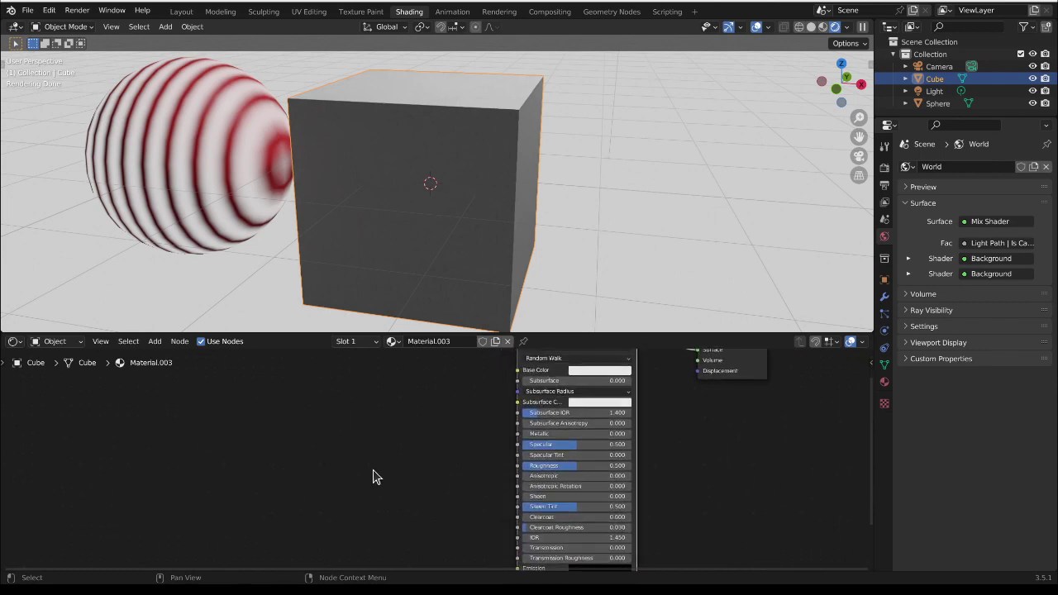
- Add an Image Texture node ahead of the Principled BSDF and load the image 204_12_EyesWideCut.blend.jpg into it
key("shift+a")
mouse_move(376, 477)
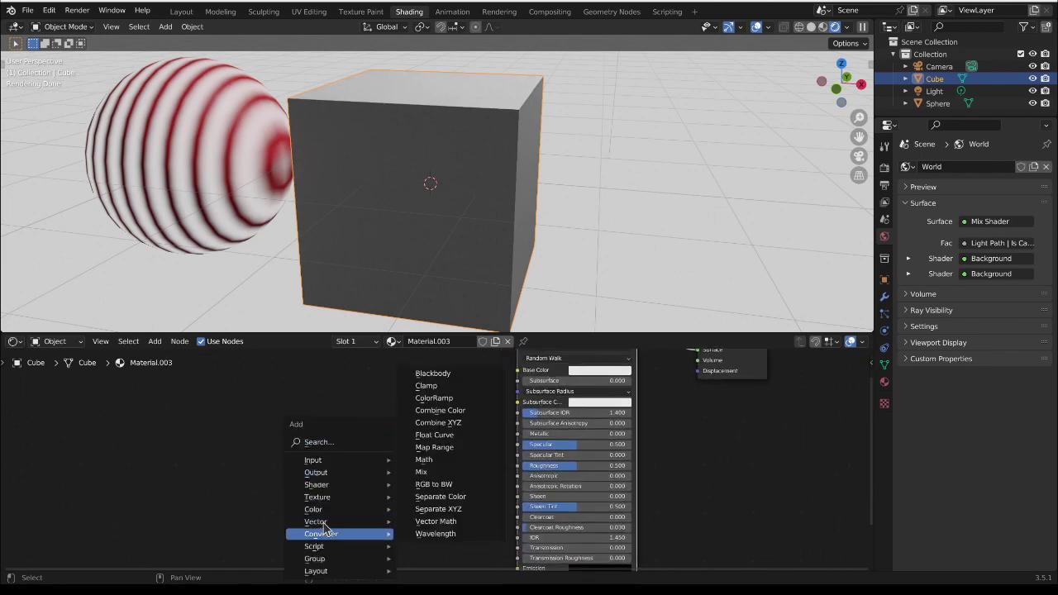
mouse_move(328, 506)
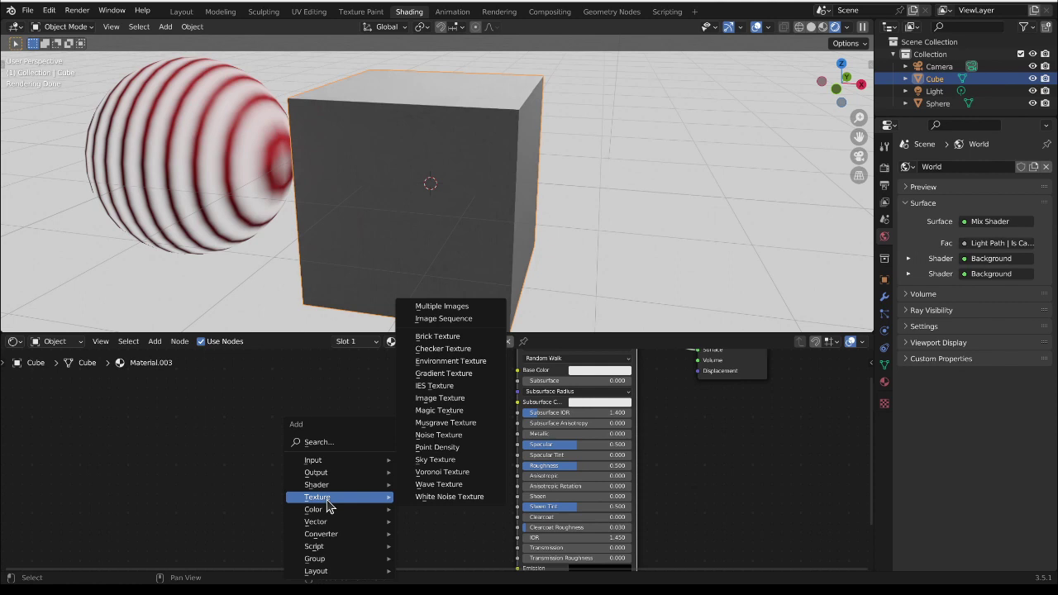
left_click(464, 398)
left_click(240, 411)
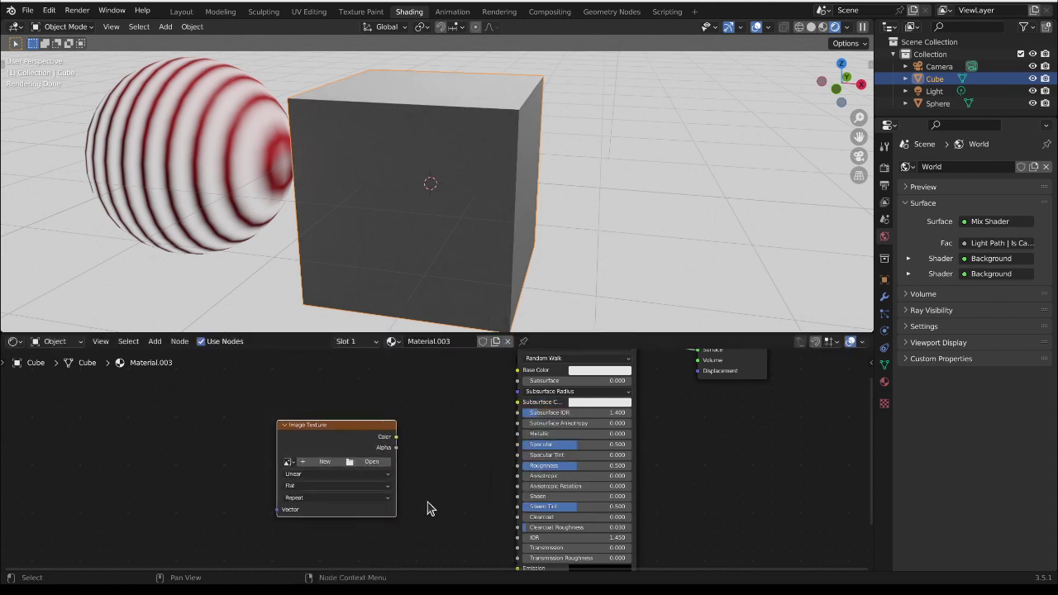
left_click(376, 463)
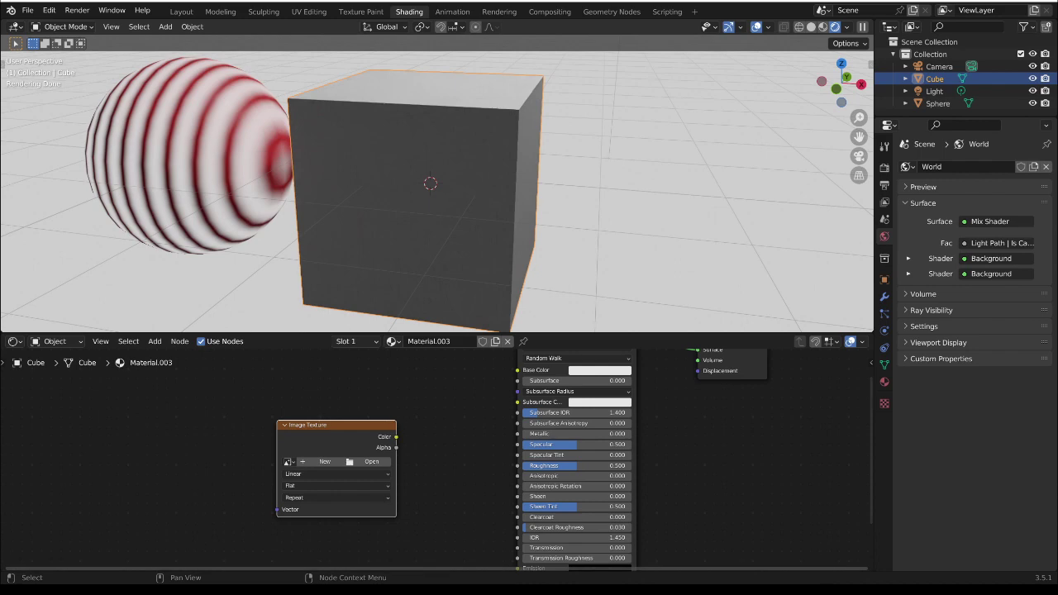
left_click_drag(383, 451, 353, 441)
- Link the image's Color output directly to the Material Output's Surface input and view the cube from farther away
middle_click_drag(354, 447, 325, 513)
left_click_drag(320, 503, 652, 422)
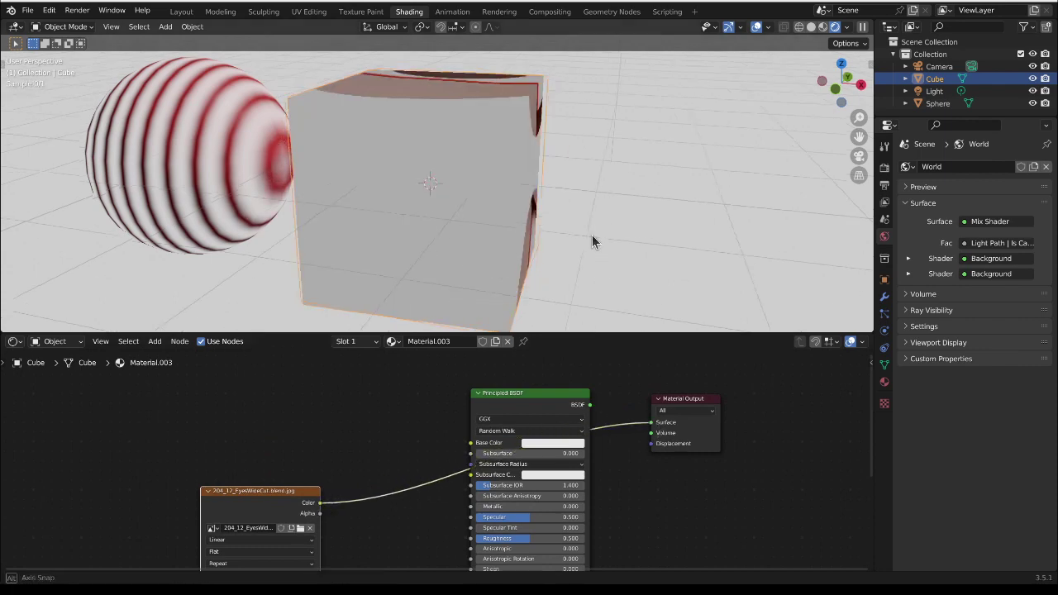
mouse_move(592, 235)
middle_mouse_down()
mouse_move(643, 258)
mouse_move(593, 270)
middle_mouse_up()
scroll(593, 271, "down", 5)
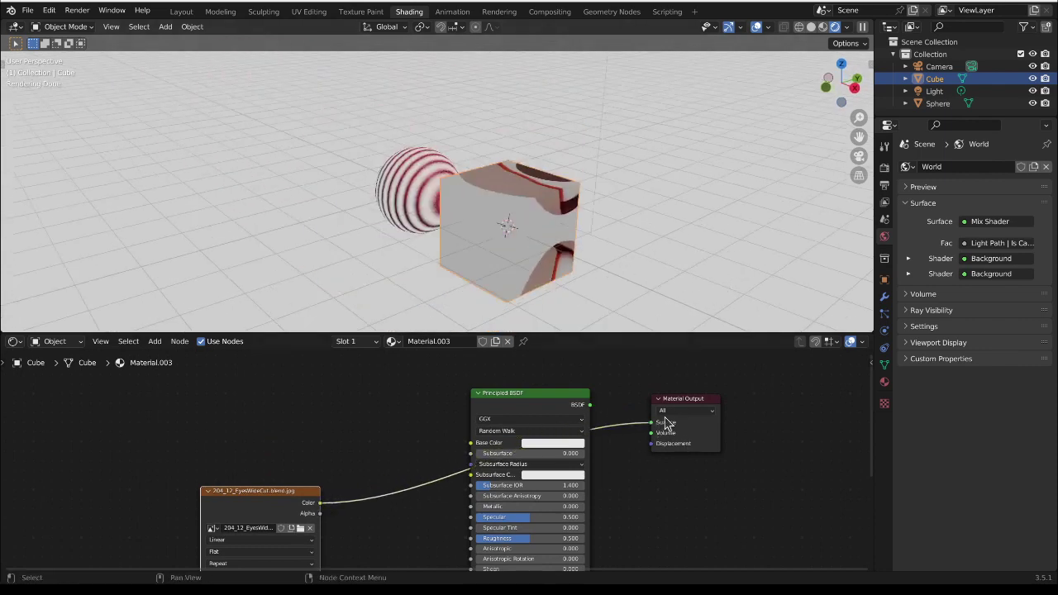
- Link the image's Color to Base Color and BSDF to Surface, align the image node with the Principled BSDF, and inspect the cube
left_click_drag(471, 475, 471, 444)
mouse_move(652, 423)
left_mouse_down()
mouse_move(578, 408)
mouse_move(651, 423)
left_mouse_up()
middle_click_drag(560, 236, 517, 220)
left_click_drag(272, 497, 370, 403)
middle_click_drag(530, 241, 467, 268)
scroll(522, 194, "up", 3)
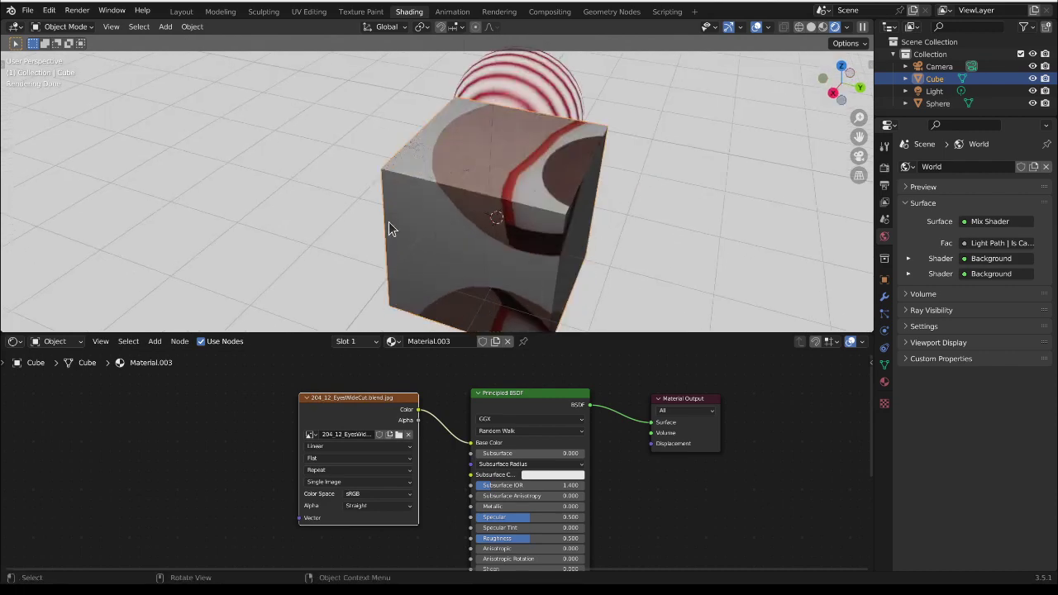
left_click_drag(355, 399, 320, 399)
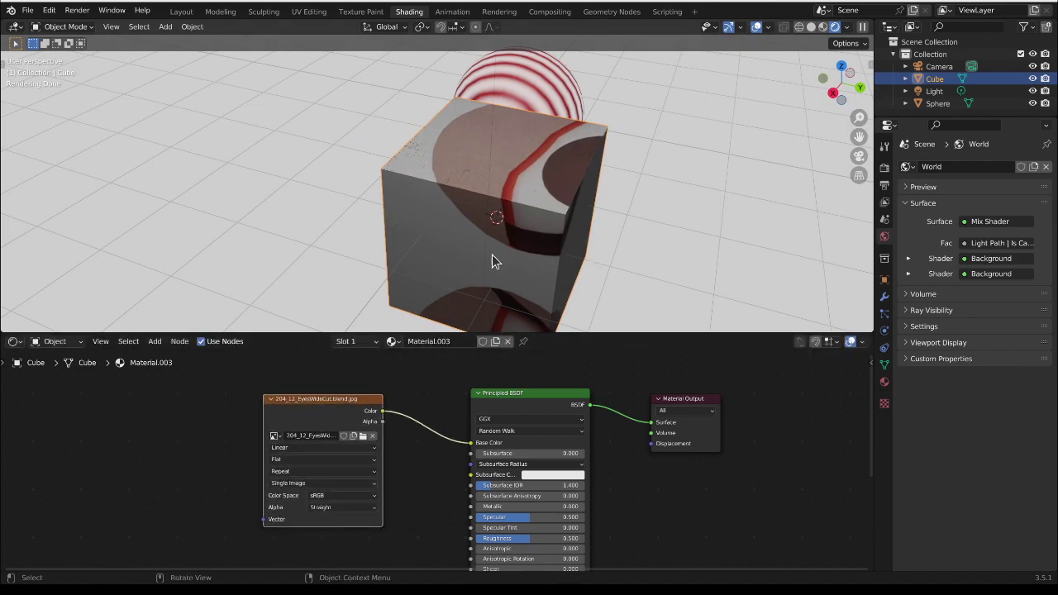
- Add a plane next to the cube and assign it the existing Material.002
key("shift+a")
mouse_move(245, 205)
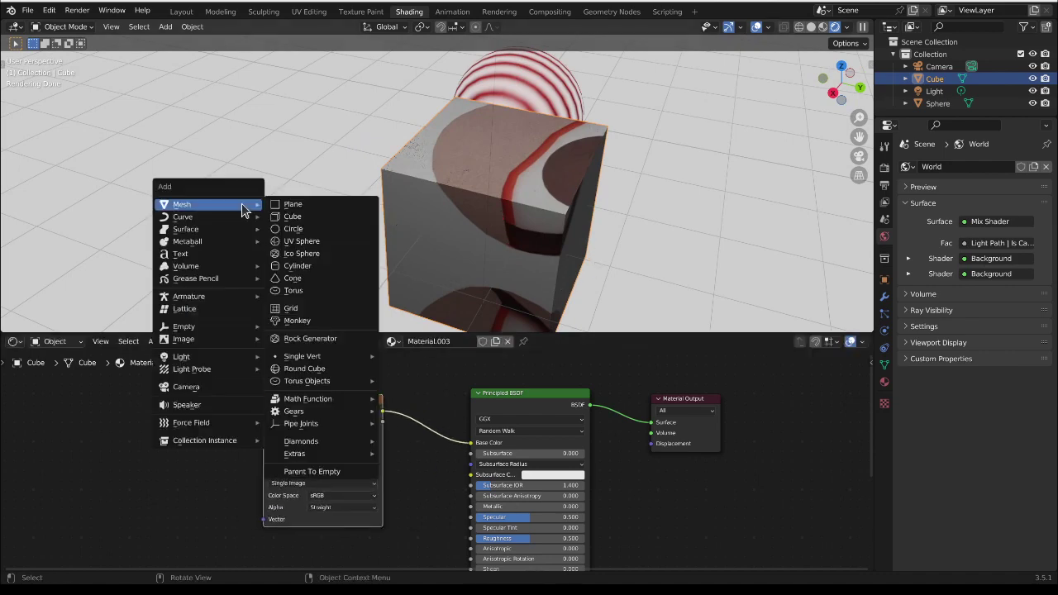
left_click(327, 205)
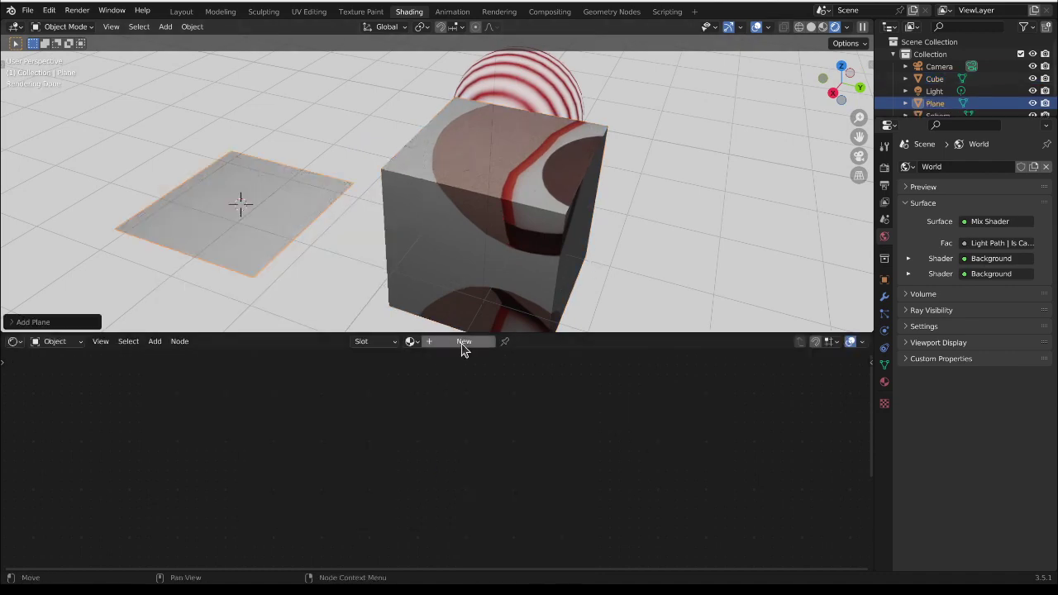
left_click(410, 342)
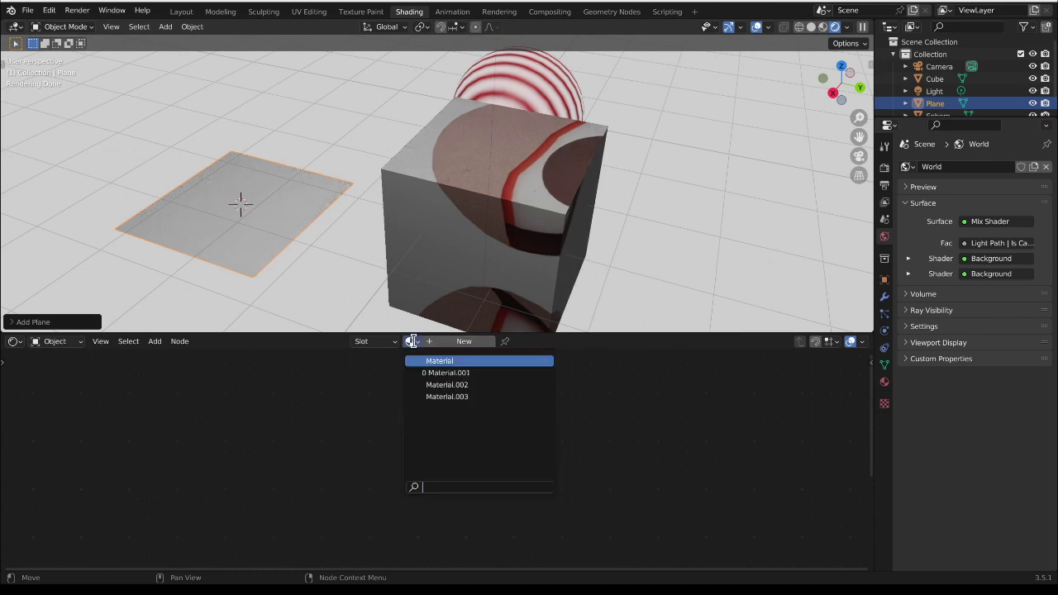
left_click(460, 385)
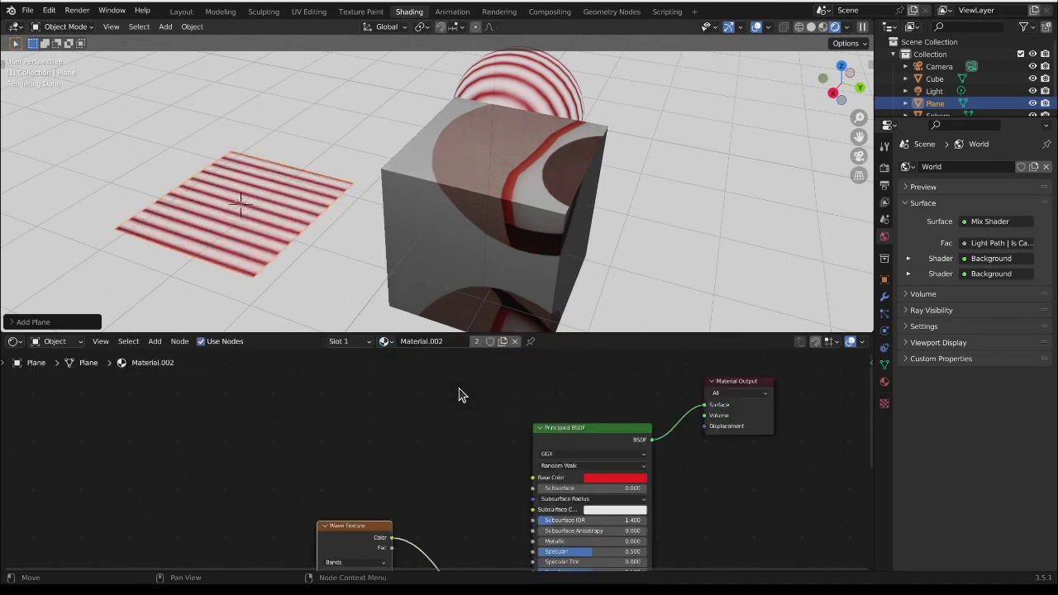
- Switch the plane's material to Material.003 and view the plane beside the cube
left_click(385, 342)
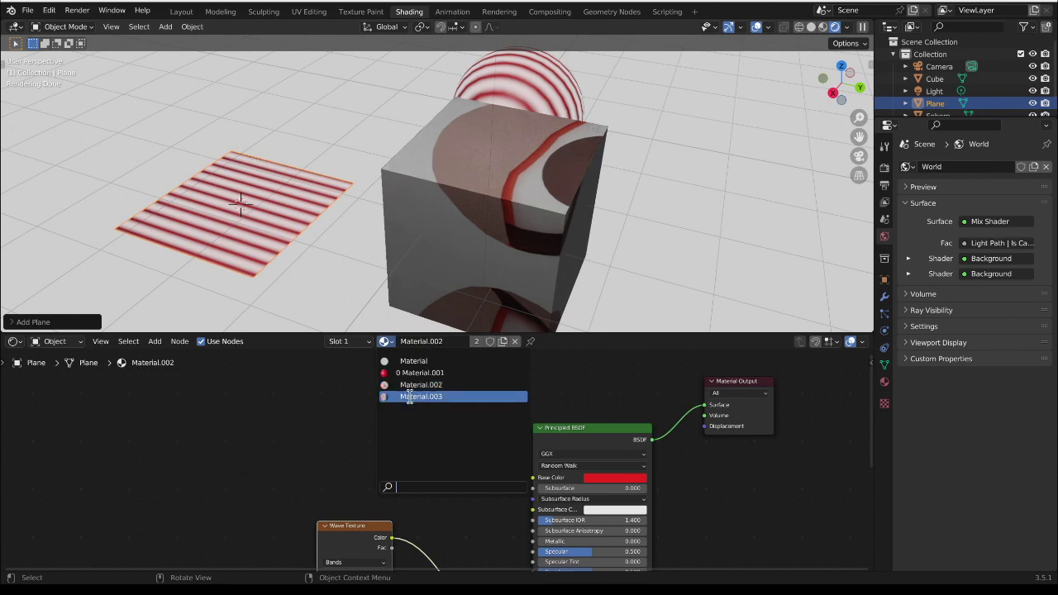
left_click(412, 400)
middle_click_drag(147, 220, 199, 220)
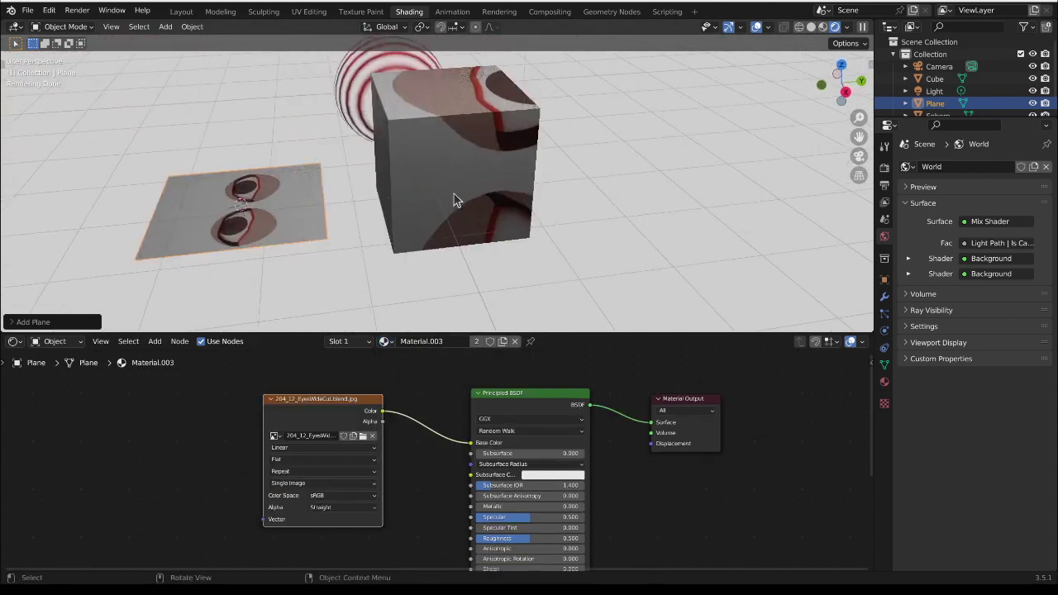
- Select the cube, compare its image mapping with the plane's, and reposition its image texture node slightly
left_click(456, 195)
middle_click_drag(640, 236, 438, 230)
left_click_drag(345, 418, 368, 438)
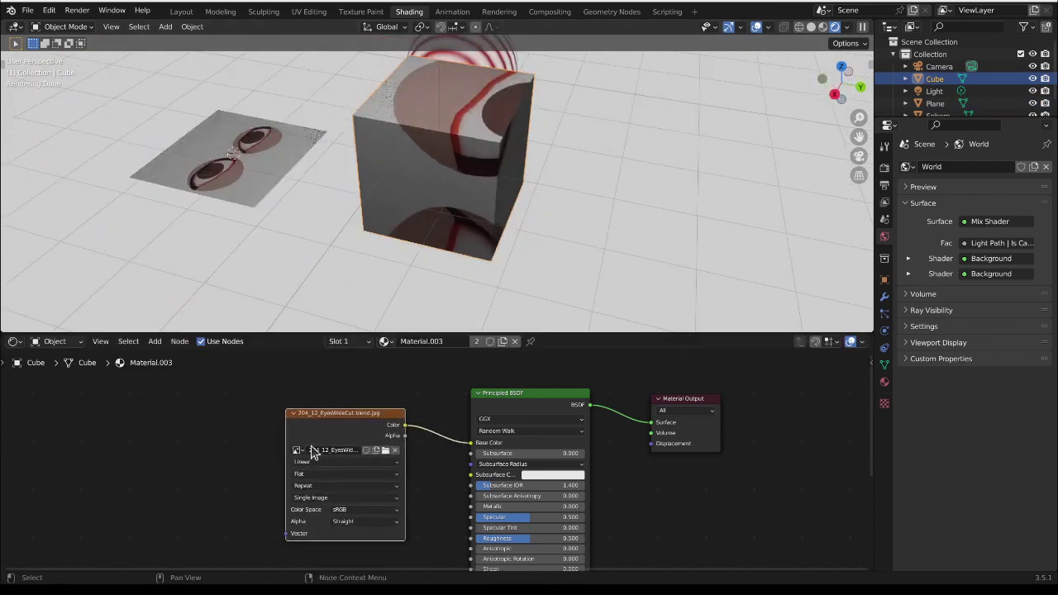
middle_click_drag(560, 249, 218, 502)
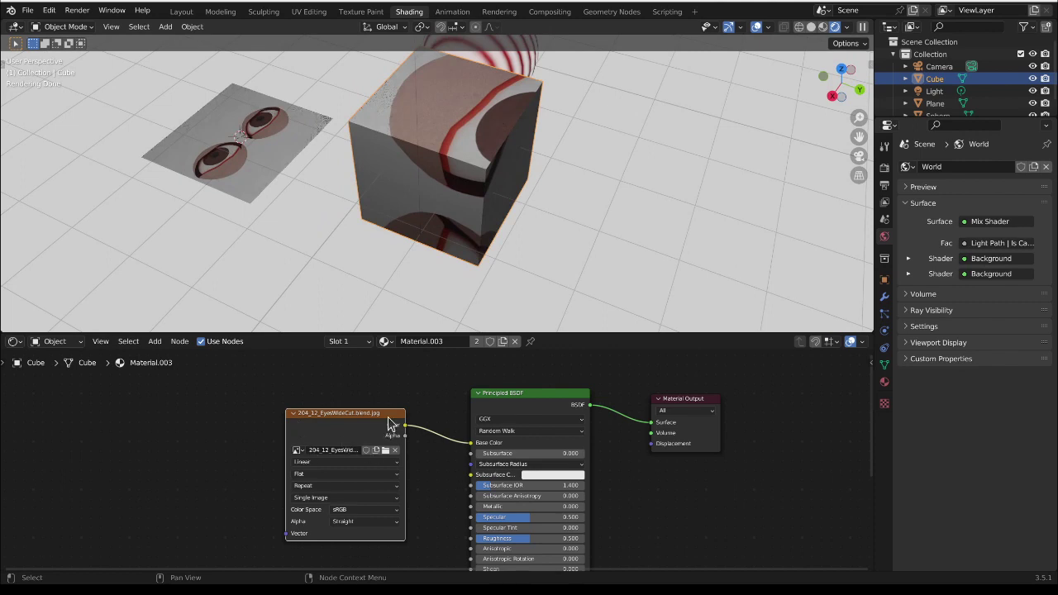
left_click_drag(391, 424, 363, 429)
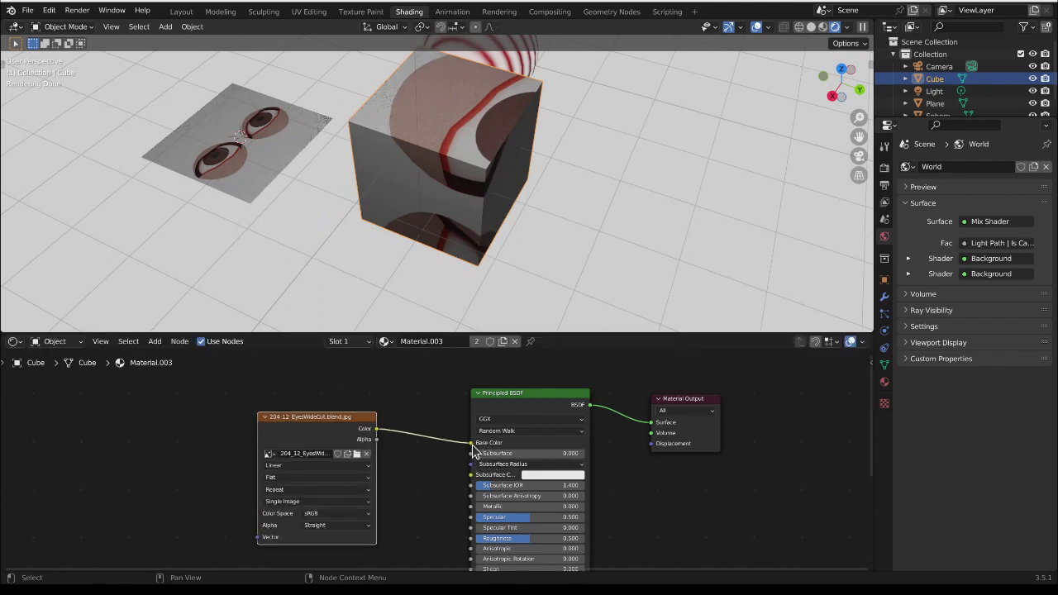
- Preview the image's Color directly through the Surface input, and restore the links through Base Color and the BSDF output
left_click_drag(471, 443, 670, 423)
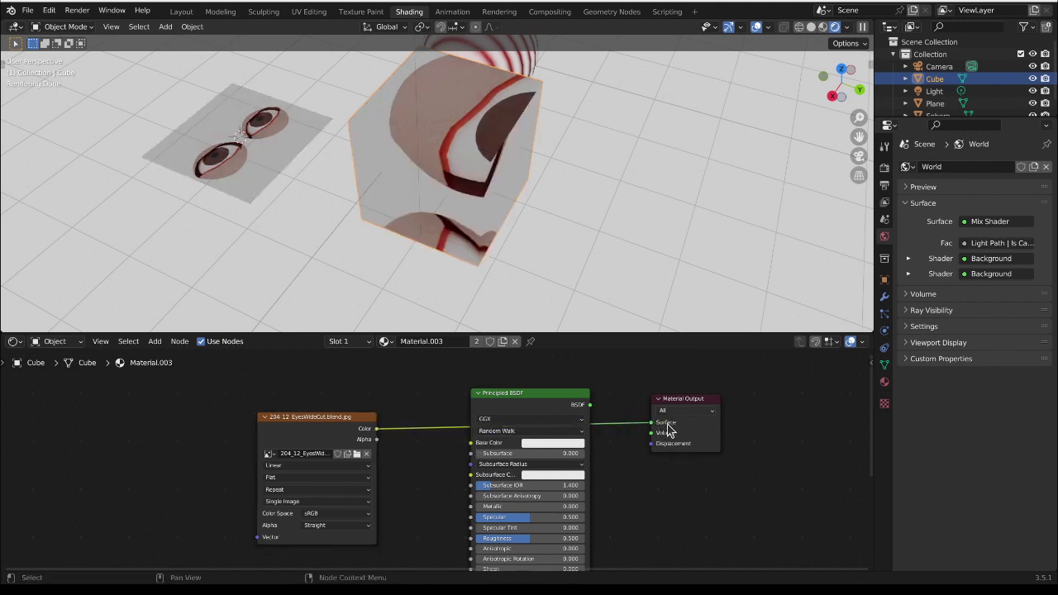
left_click_drag(591, 405, 653, 423)
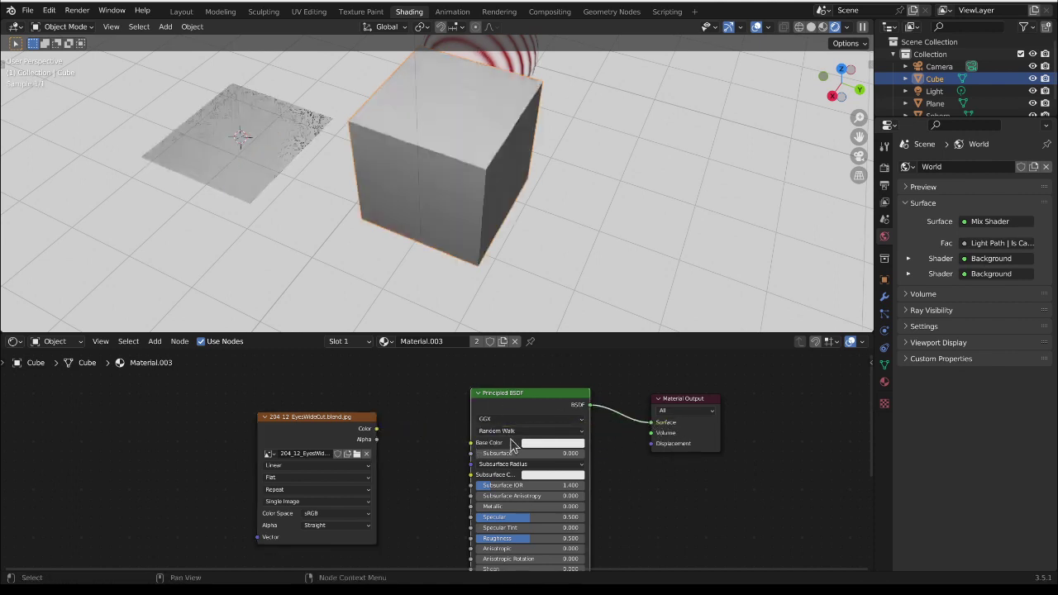
left_click_drag(377, 429, 472, 443)
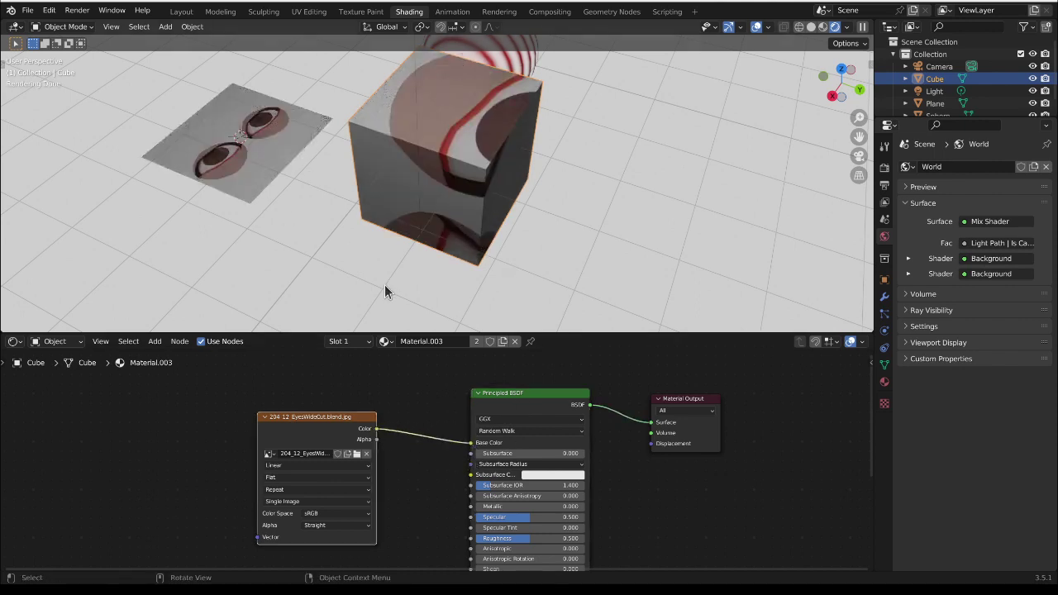
- Add a Texture Coordinate node to Material.003 ahead of the image texture node
middle_click_drag(221, 437, 373, 456)
key("shift+a")
mouse_move(322, 465)
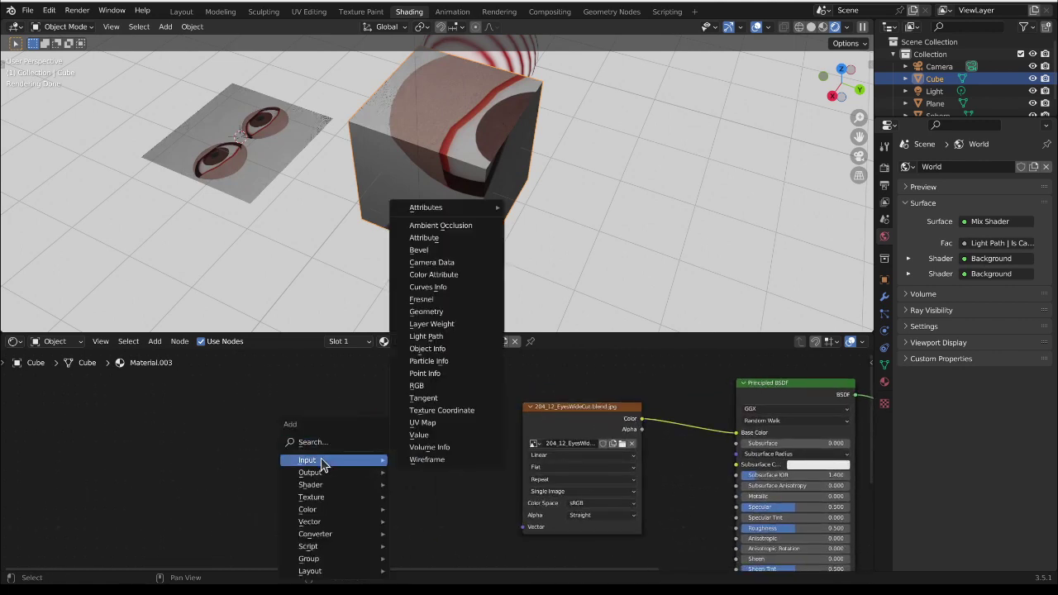
left_click(453, 411)
left_click(344, 469)
- Add a Mapping node between the Texture Coordinate and image texture nodes
key("shift+a")
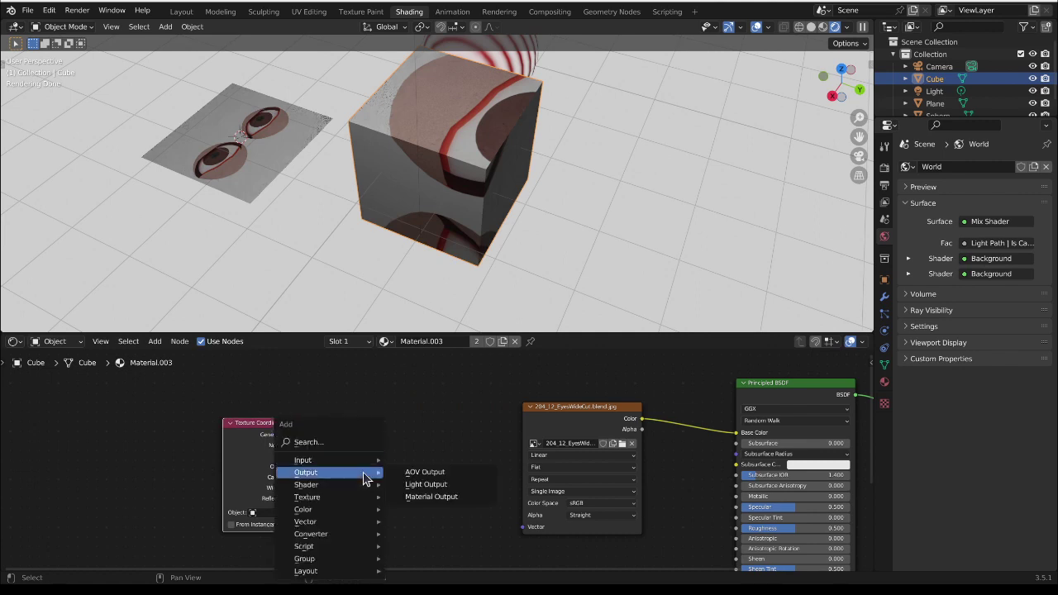
mouse_move(342, 538)
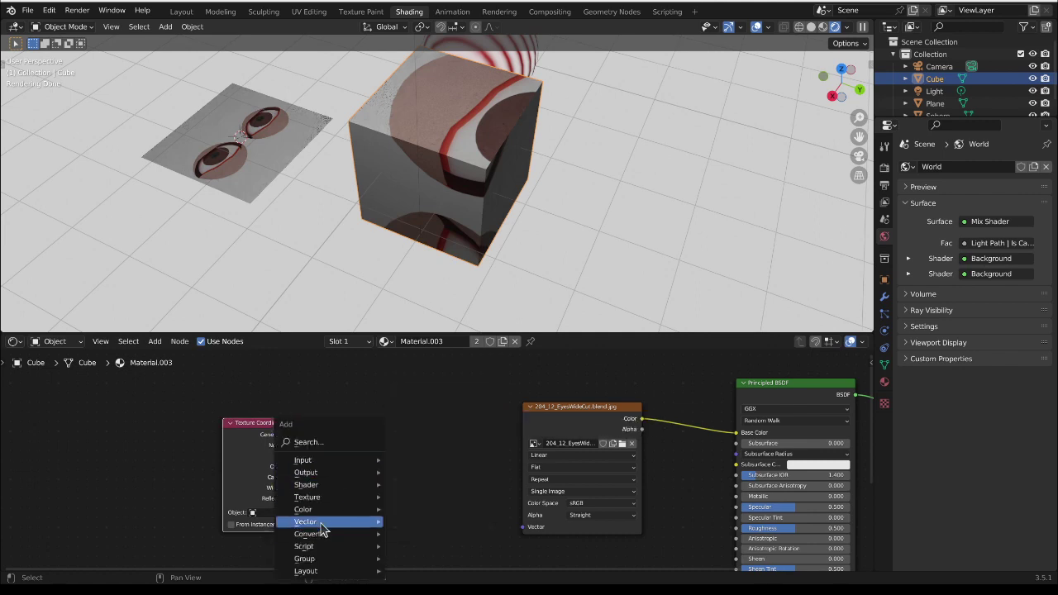
mouse_move(322, 523)
left_click(431, 448)
left_click(423, 523)
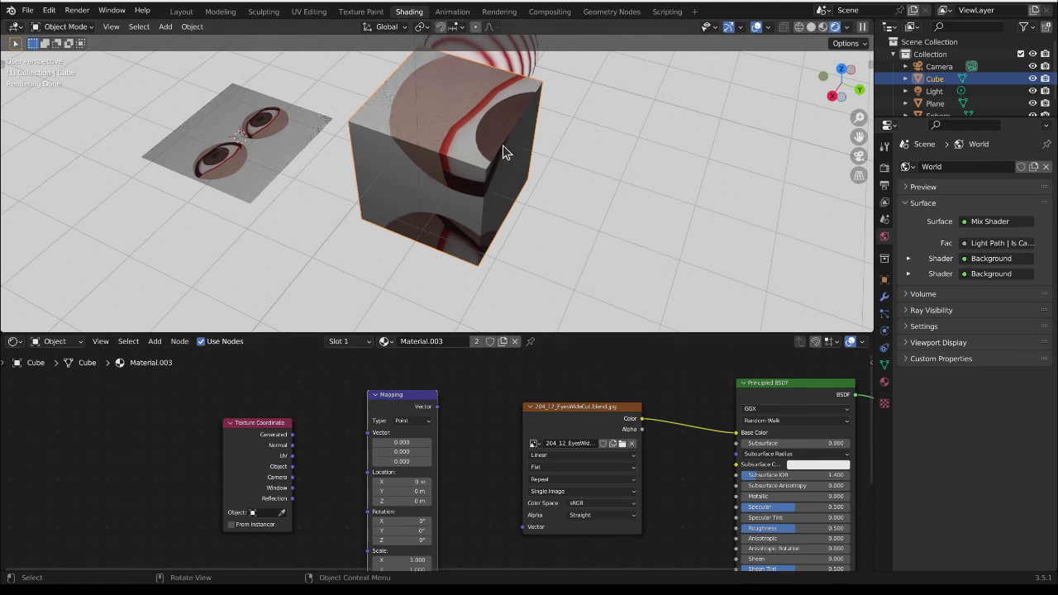
- Connect the Generated coordinates to the Mapping node's Vector input, and its Vector output to the image texture's Vector input
middle_click_drag(504, 150, 482, 289)
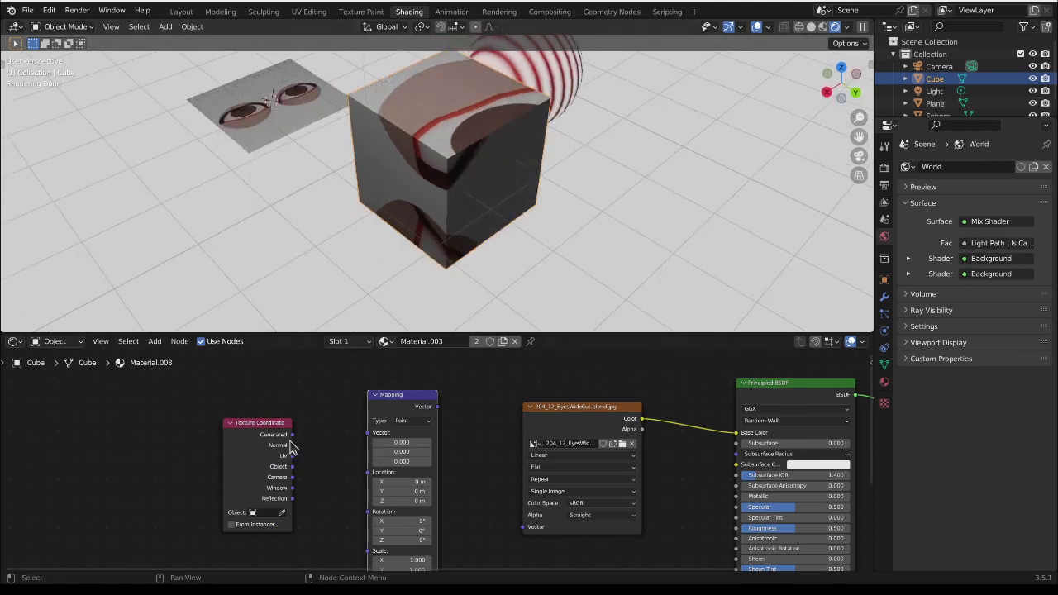
left_click_drag(291, 434, 372, 433)
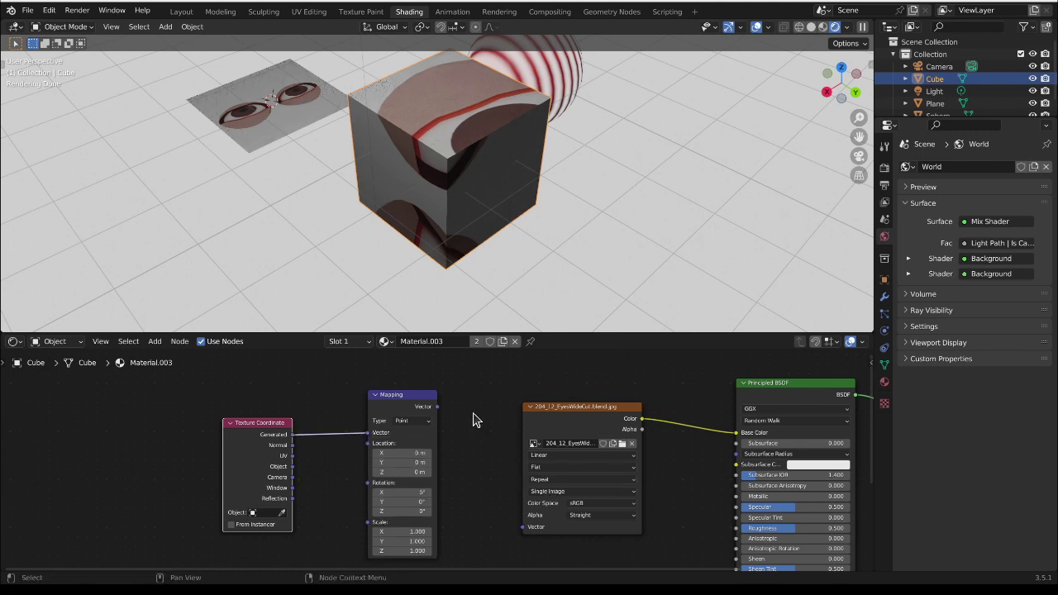
left_click_drag(436, 408, 526, 527)
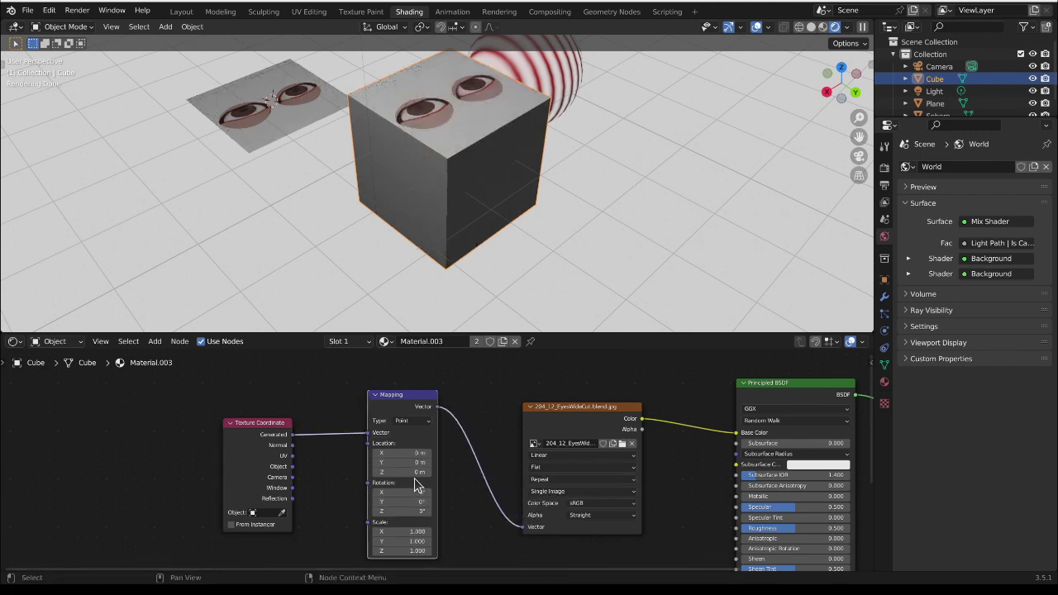
- Try shifting the repeating image along Y by raising the Mapping node's Y location to 4.0, 19.1 and 25.5 m
left_click_drag(403, 462, 482, 462)
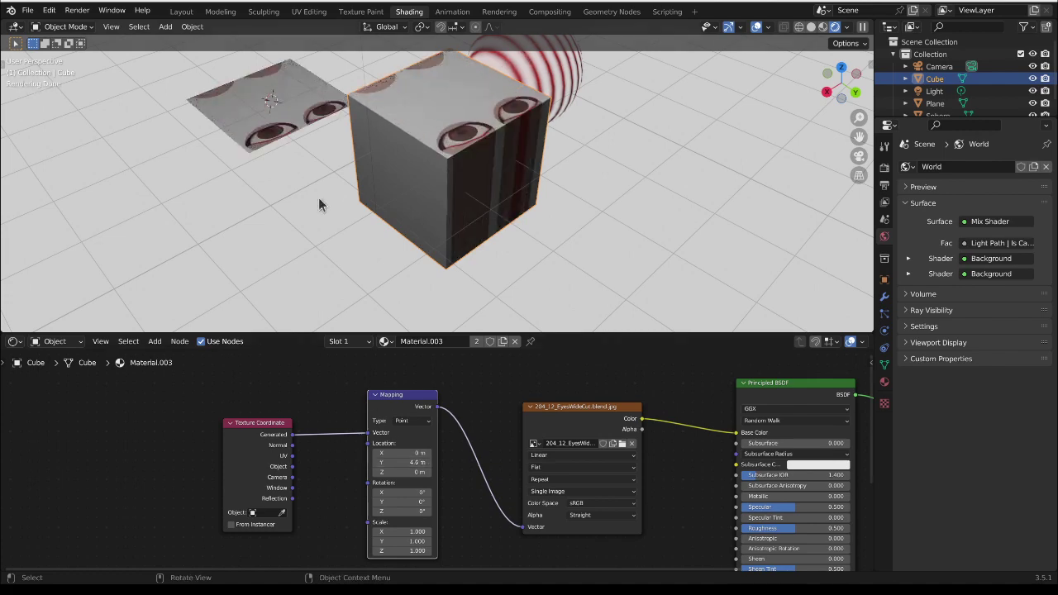
middle_click_drag(286, 162, 399, 260, "shift")
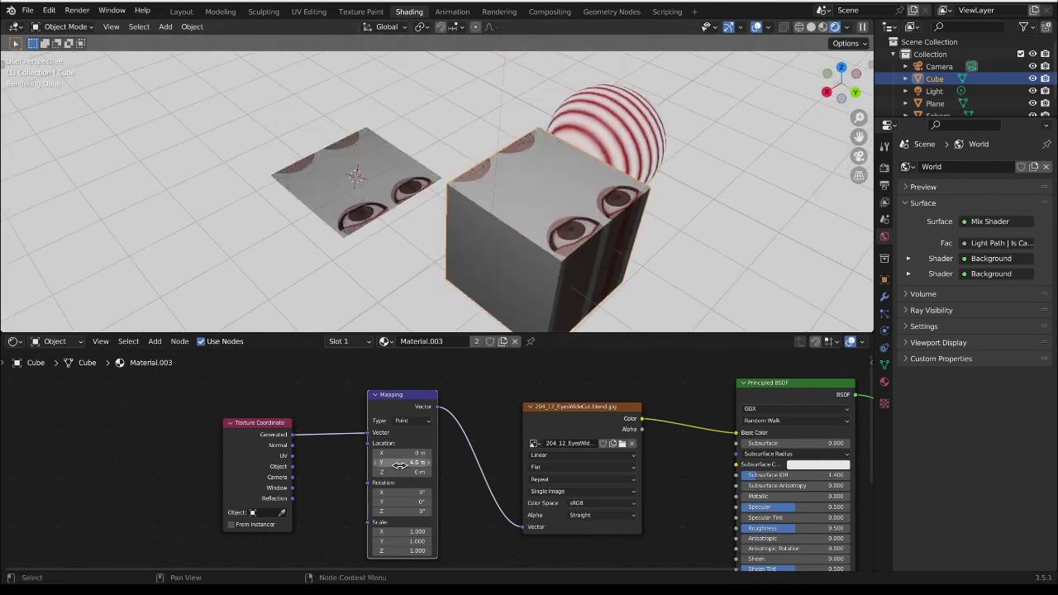
left_click_drag(403, 462, 645, 462)
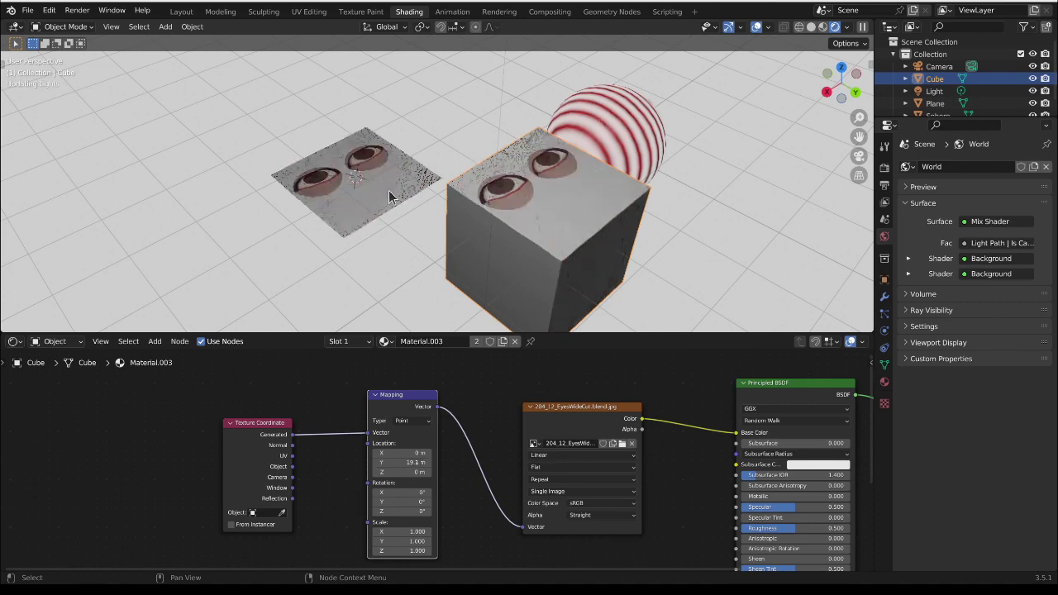
left_click_drag(403, 462, 509, 463)
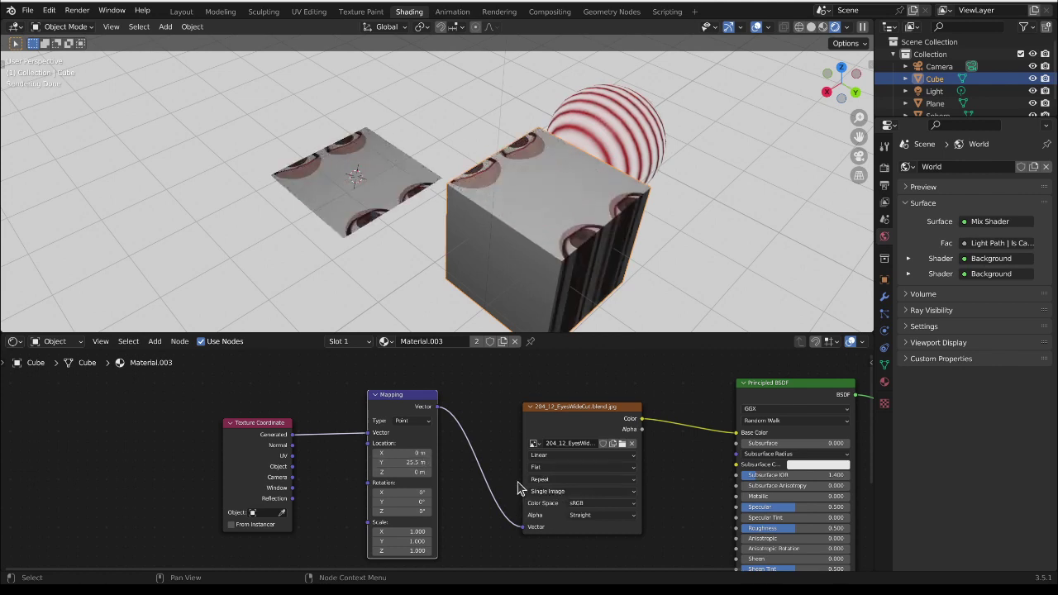
- Switch the image texture's extension from Repeat to Clip and set the Mapping node's Y location to 0 m
left_click(549, 481)
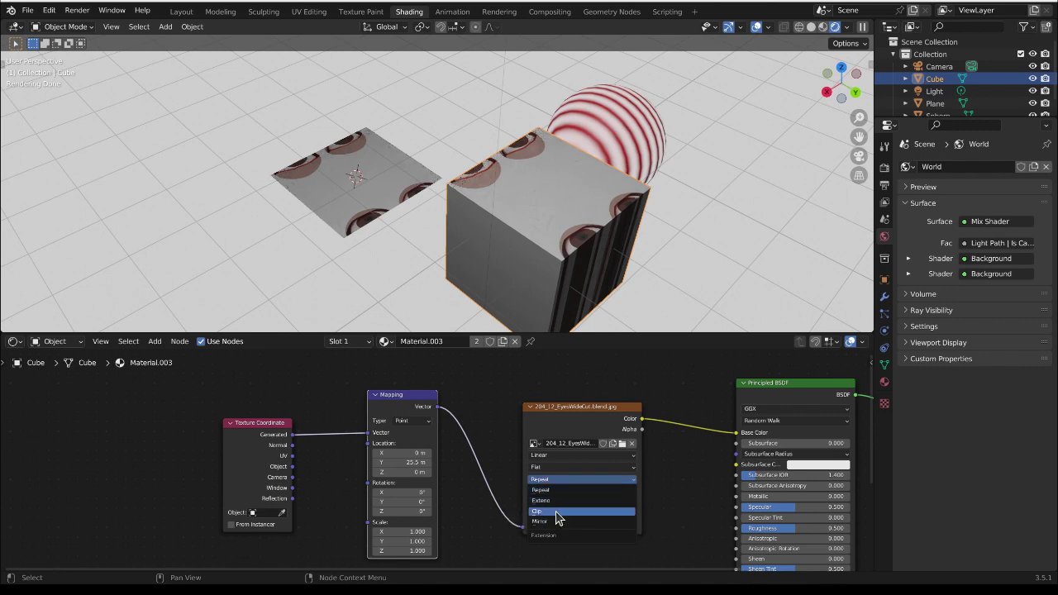
left_click(558, 513)
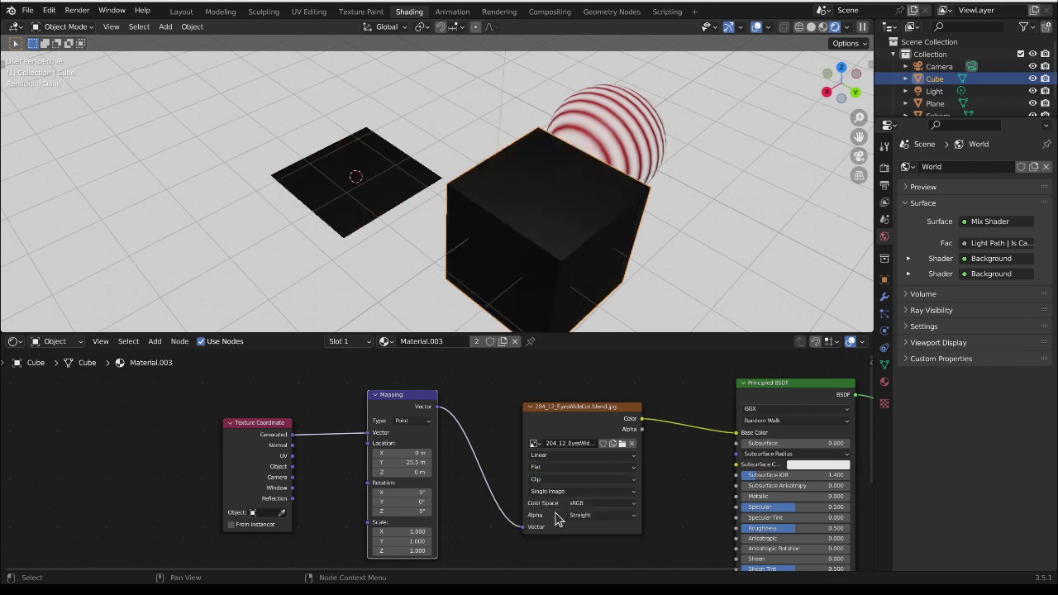
left_click(395, 464)
type("0")
key("Return")
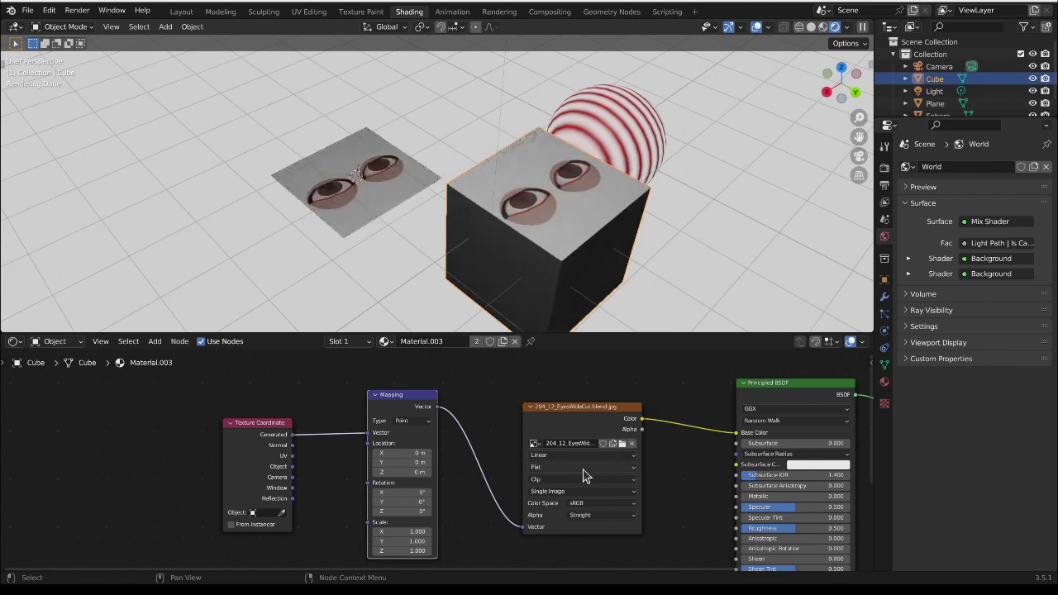
- Try offsetting the clipped image by changing the Mapping node's Y, X and Z locations, including X -0.6, Y 0.1 and Z 0.2 m
double_click(430, 463)
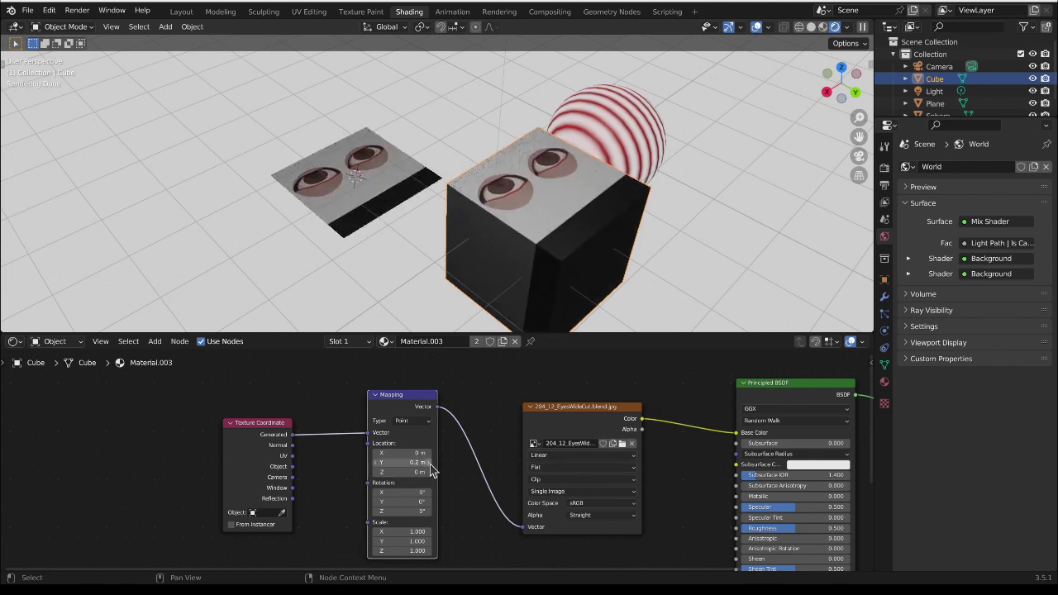
left_click(430, 463)
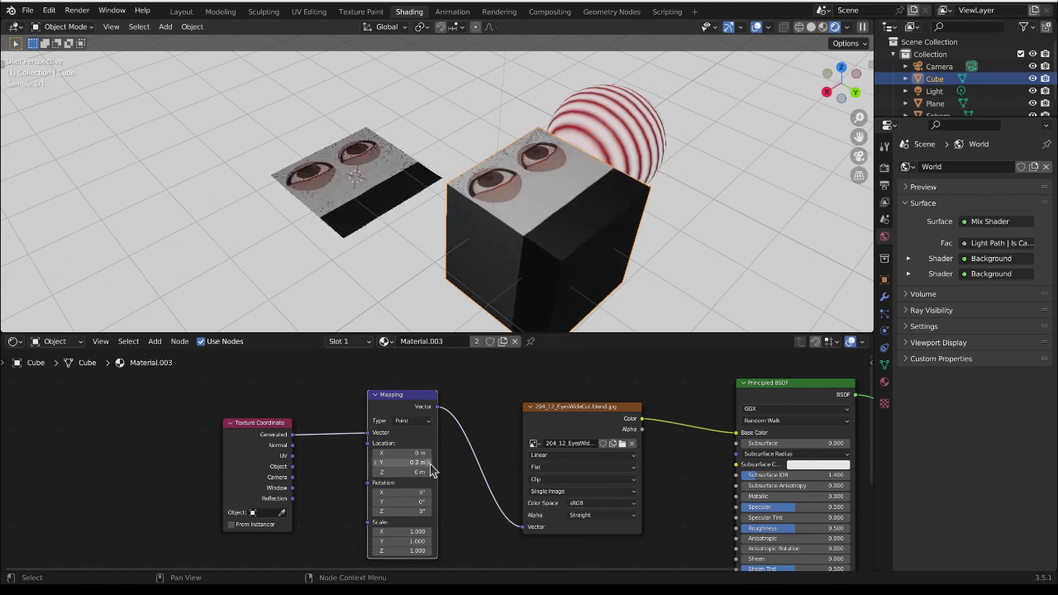
left_click(378, 454)
left_click(377, 454)
left_click(377, 454)
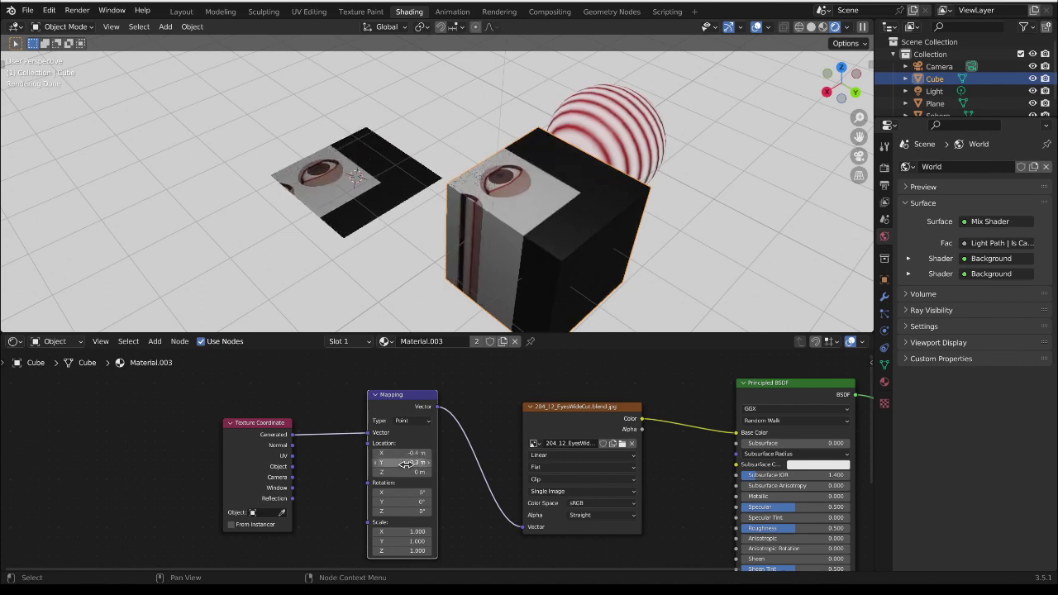
left_click_drag(406, 472, 441, 480)
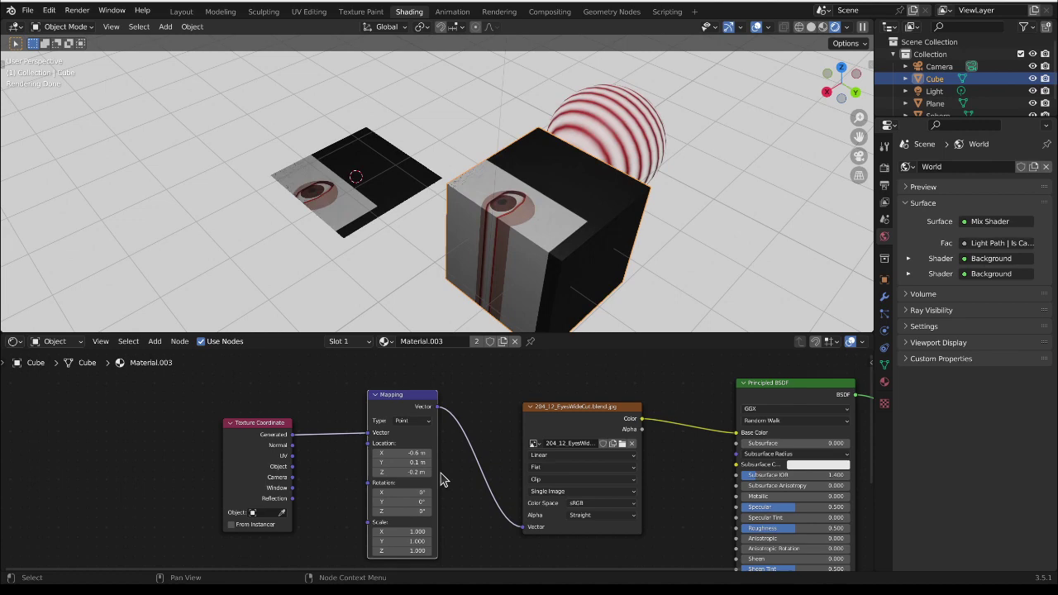
left_click_drag(411, 451, 385, 470)
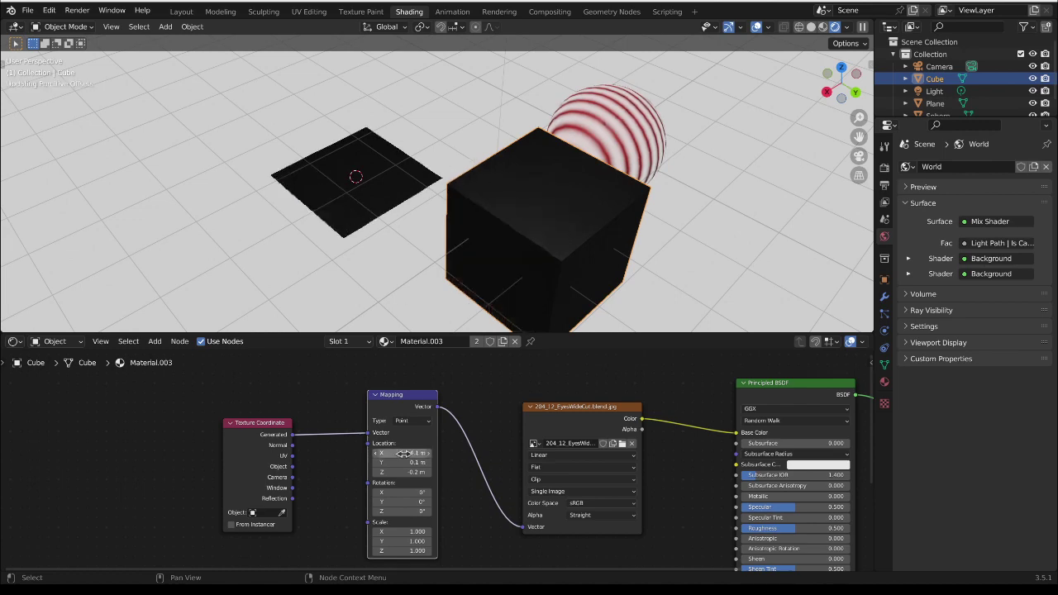
- Reset the Mapping node's X, Y and Z locations to 0 m
double_click(385, 453)
type("0")
key("Return")
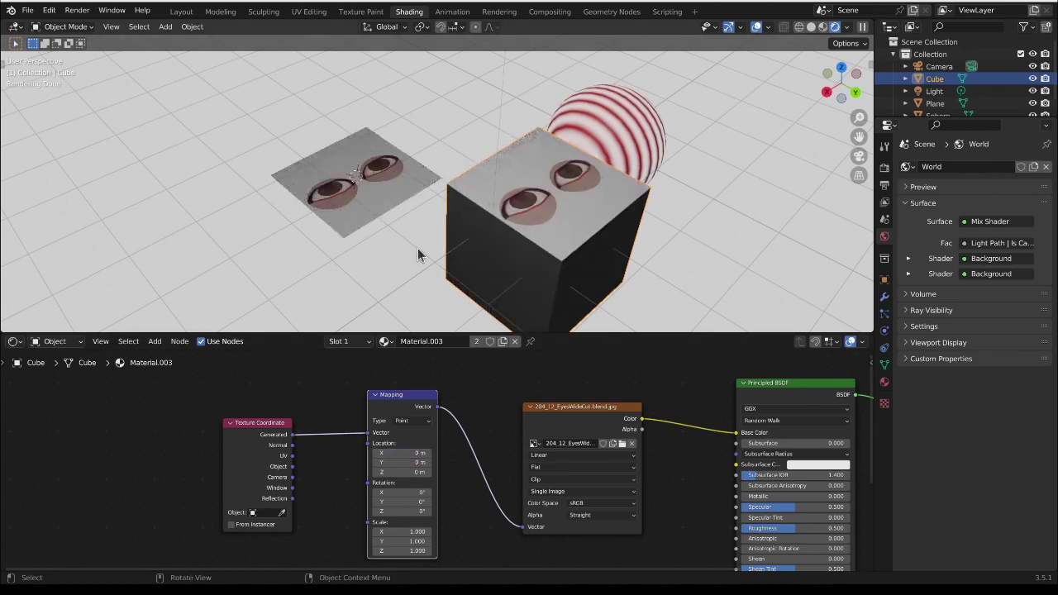
middle_click_drag(525, 446, 302, 378)
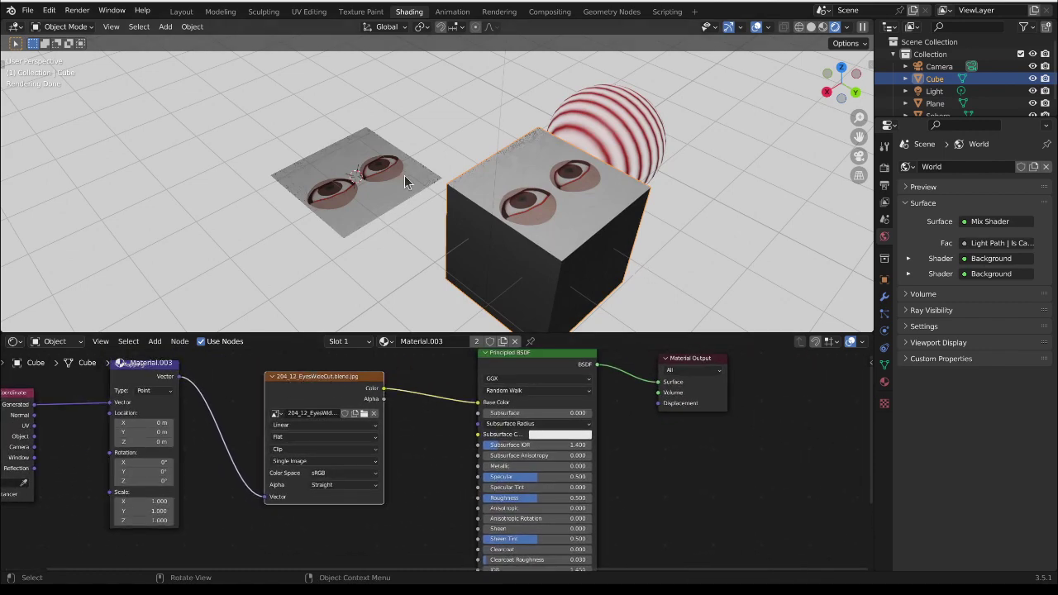
scroll(673, 440, "down", 3)
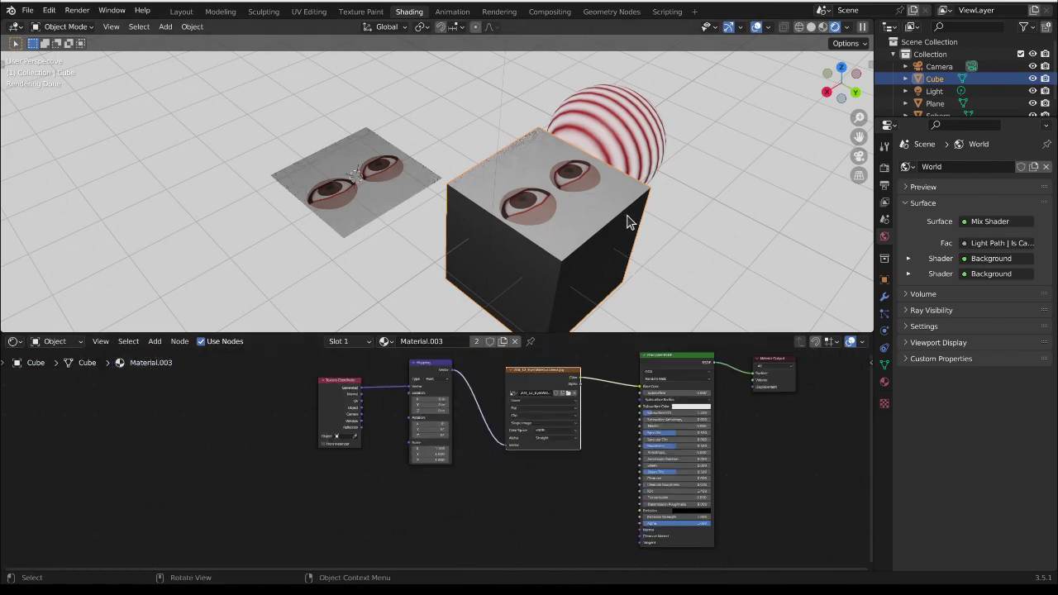
right_click(549, 507)
key("shift+a")
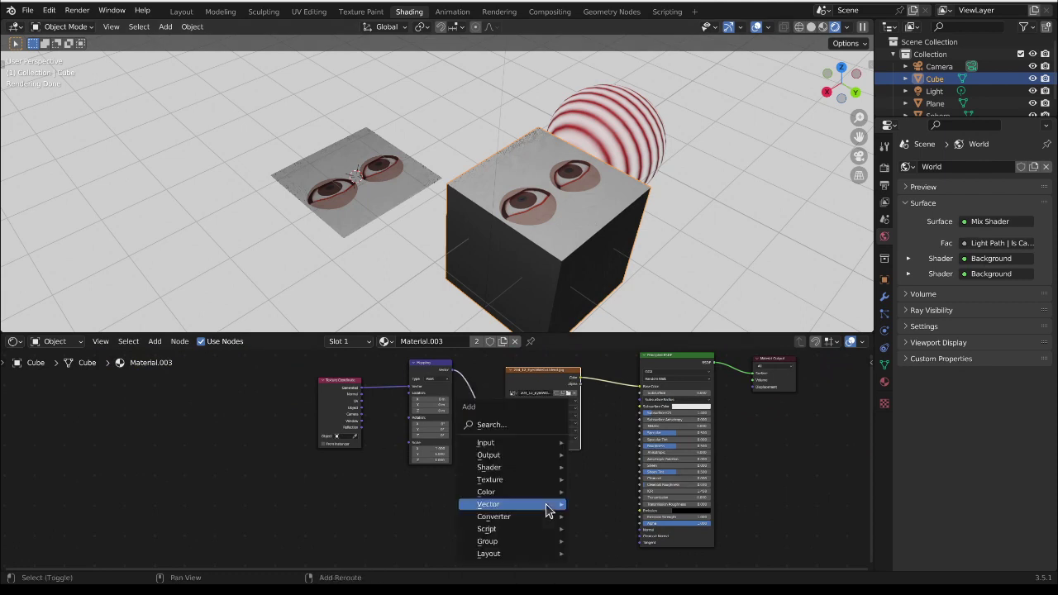
mouse_move(546, 504)
mouse_move(498, 488)
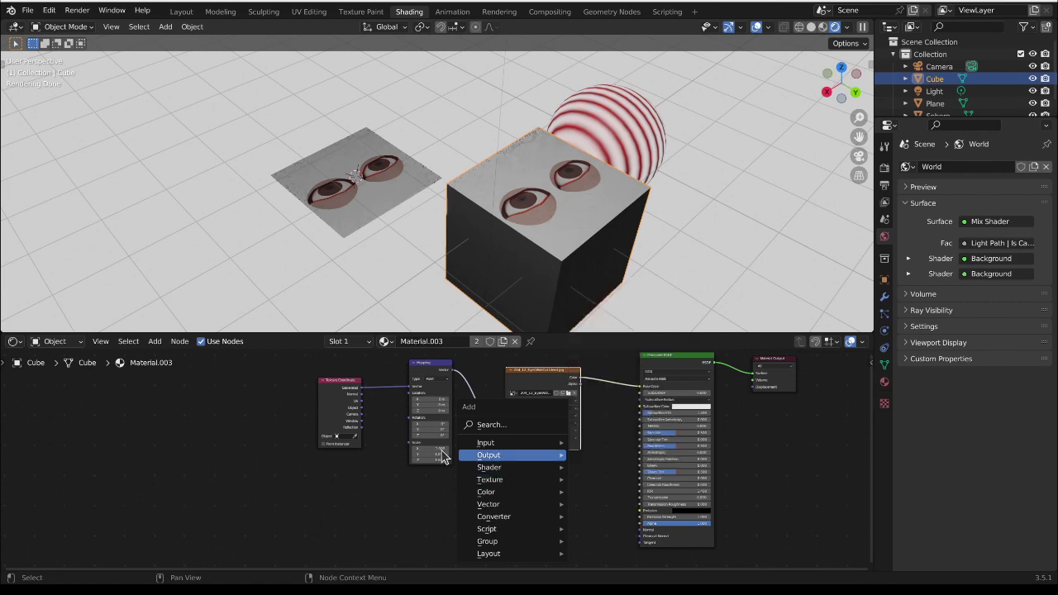
scroll(599, 408, "up", 1)
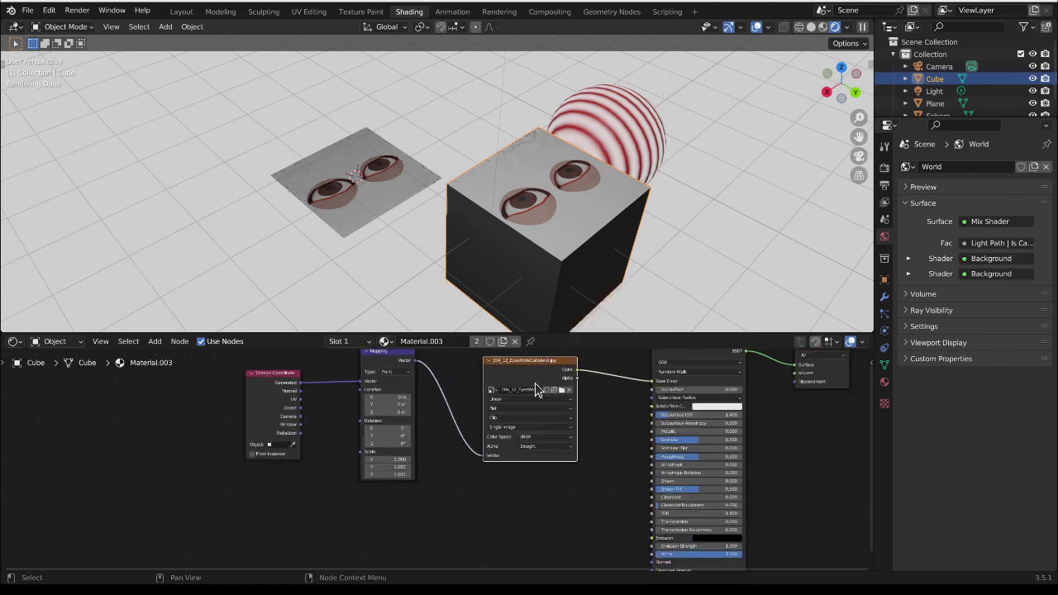
- Move the image's Color link from Base Color to Emission Strength and brighten the Emission color to light grey
scroll(542, 383, "up", 4)
middle_click_drag(651, 417, 569, 410)
scroll(584, 413, "down", 3)
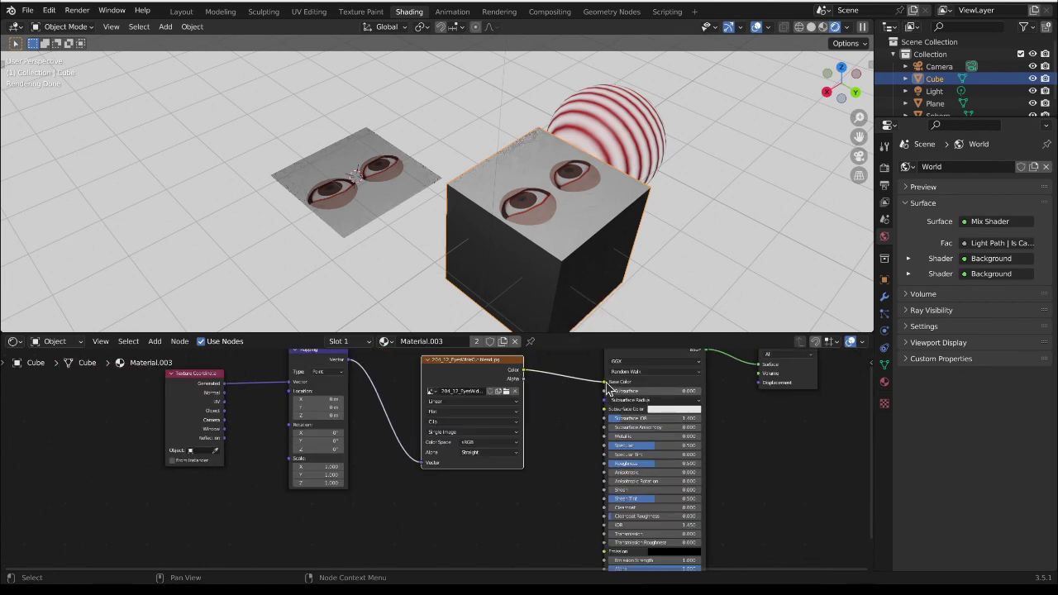
left_click_drag(607, 385, 609, 532)
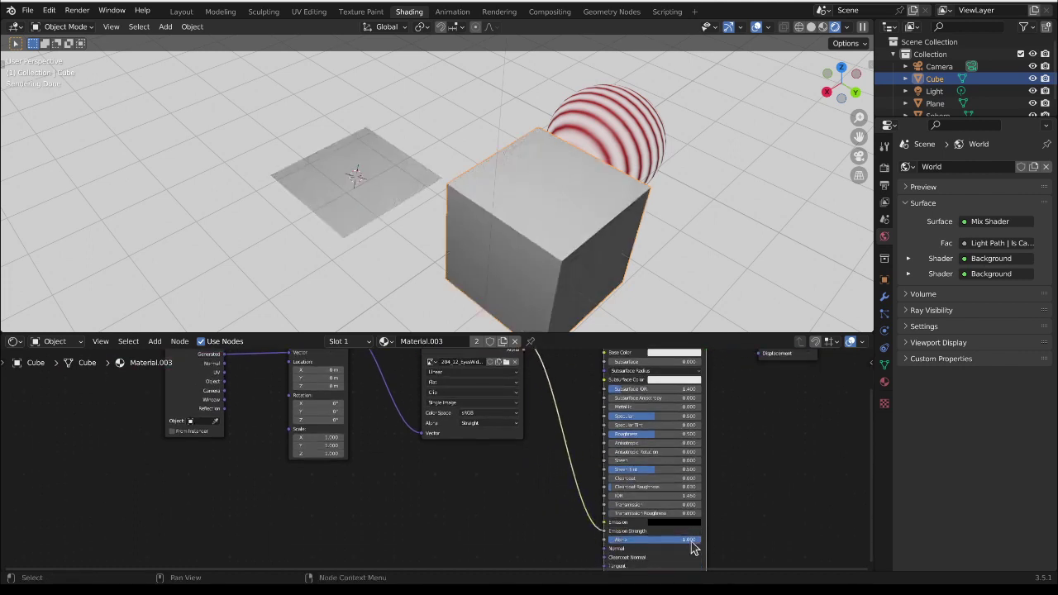
left_click(679, 523)
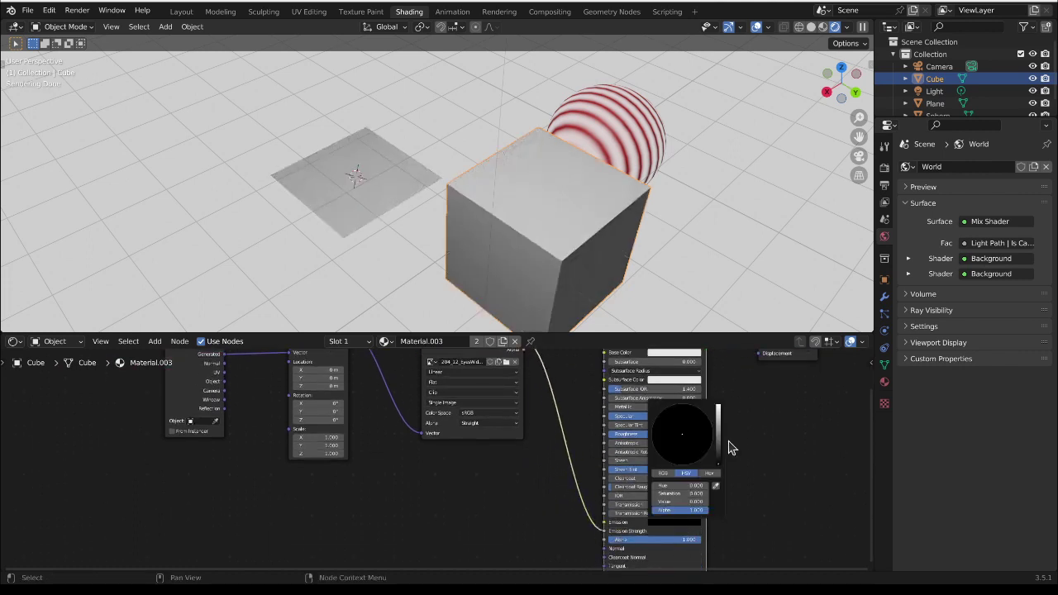
left_click_drag(719, 461, 719, 424)
scroll(547, 179, "up", 2)
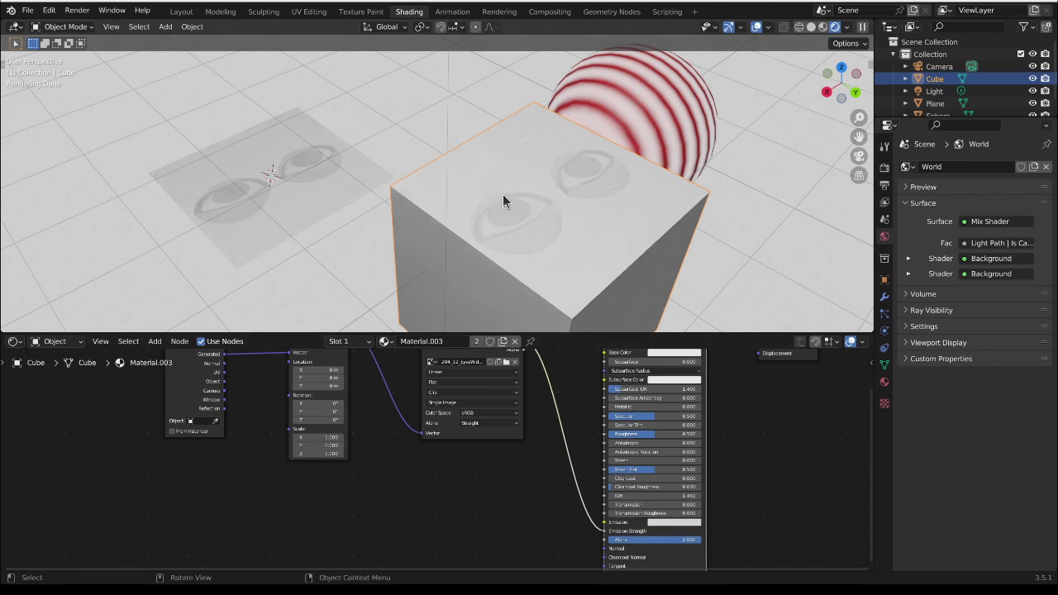
- Add a Math node below the image texture and set its operation to Multiply
middle_click_drag(550, 448, 538, 476)
key("shift+a")
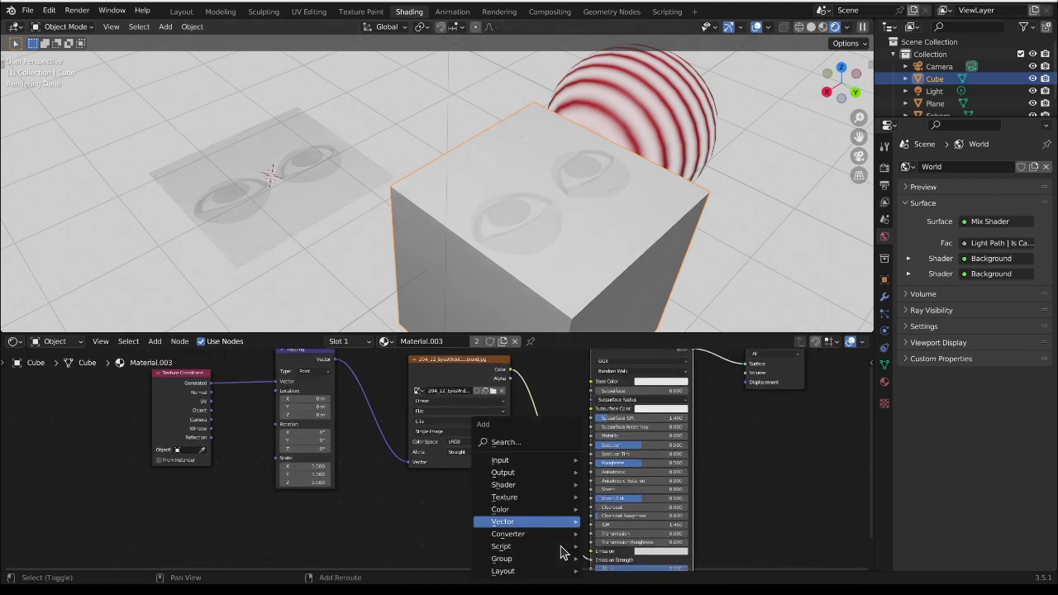
mouse_move(563, 552)
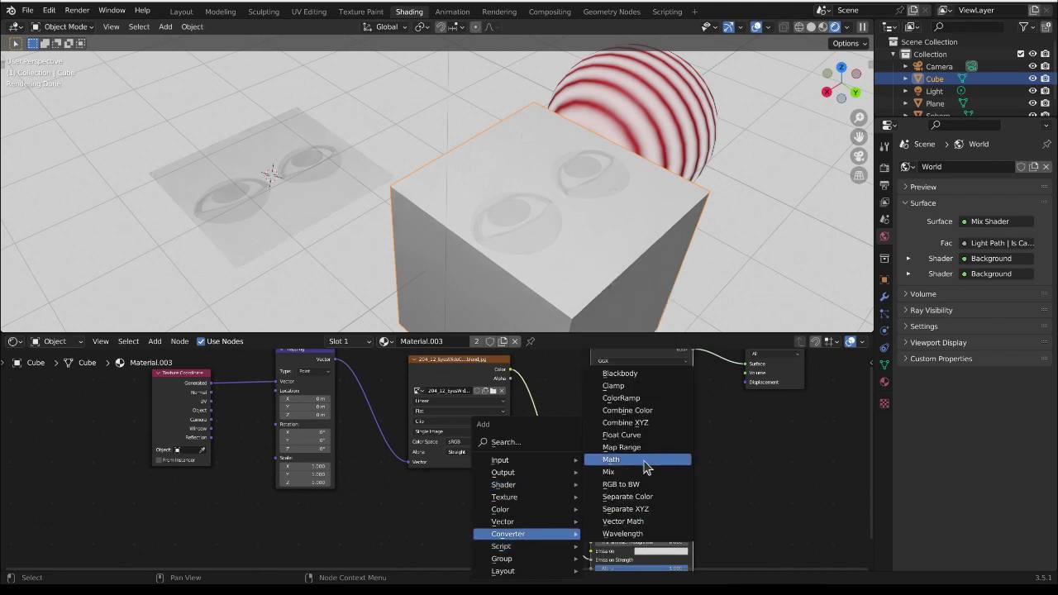
left_click(641, 461)
left_click(499, 513)
left_click(500, 516)
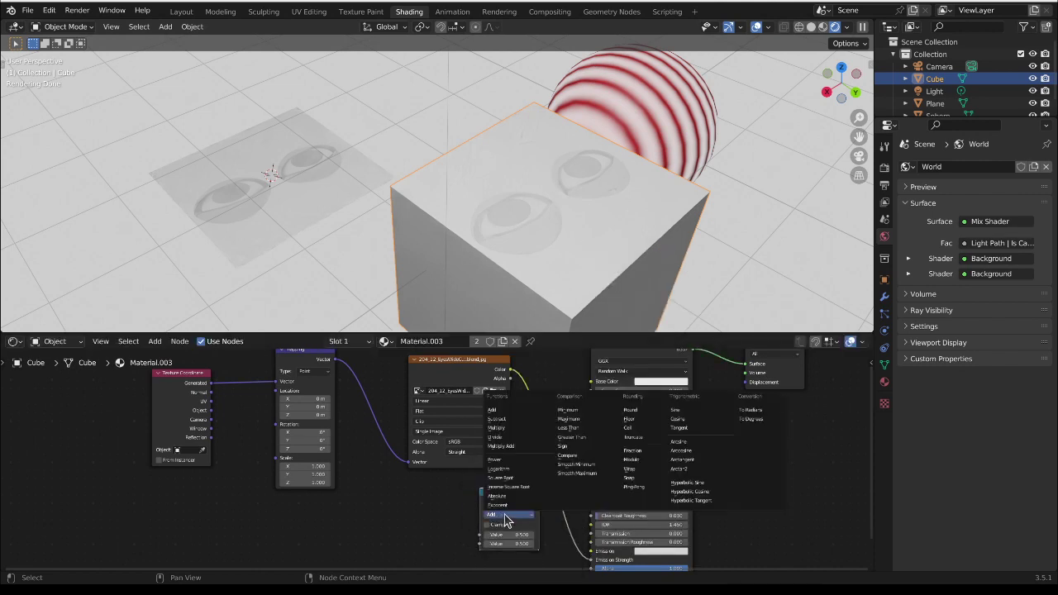
left_click(519, 428)
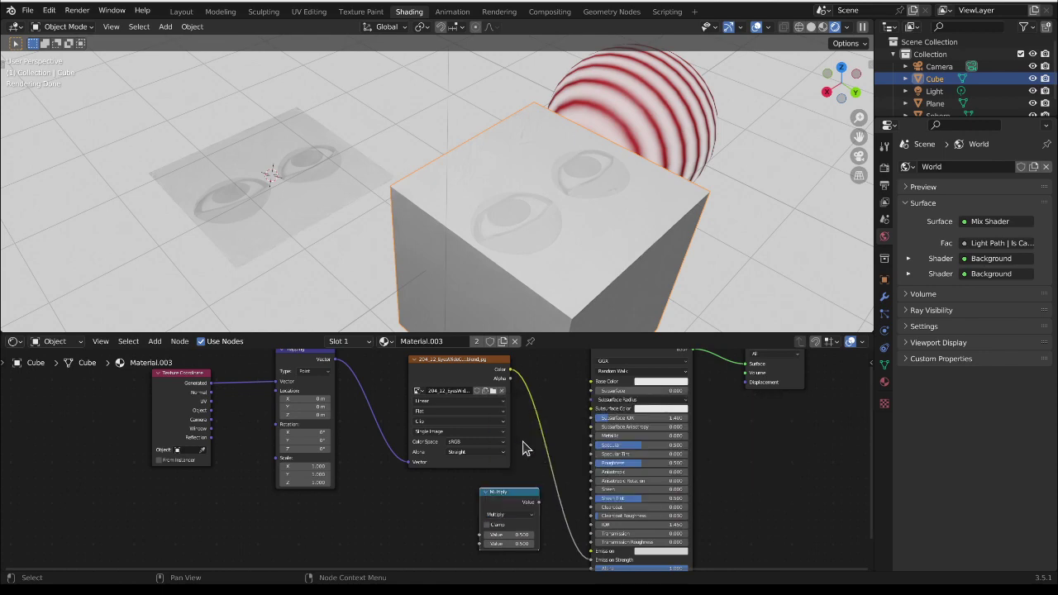
- Insert the Multiply node into the link between the image's Color and Emission Strength, and raise its second value to 66.1
left_click_drag(506, 493, 572, 457)
scroll(631, 479, "up", 2)
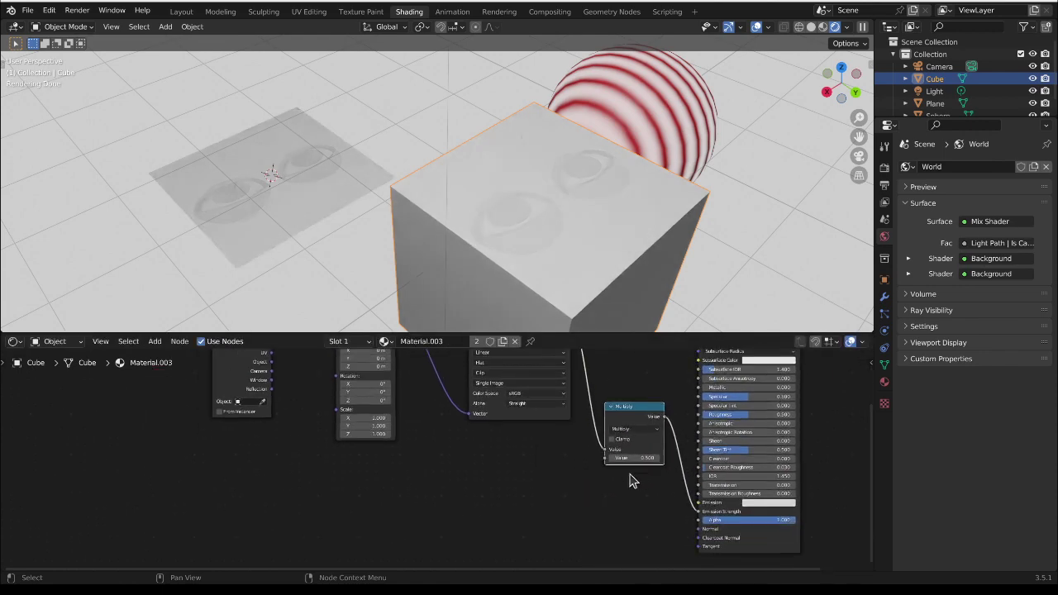
left_click_drag(641, 453, 749, 454)
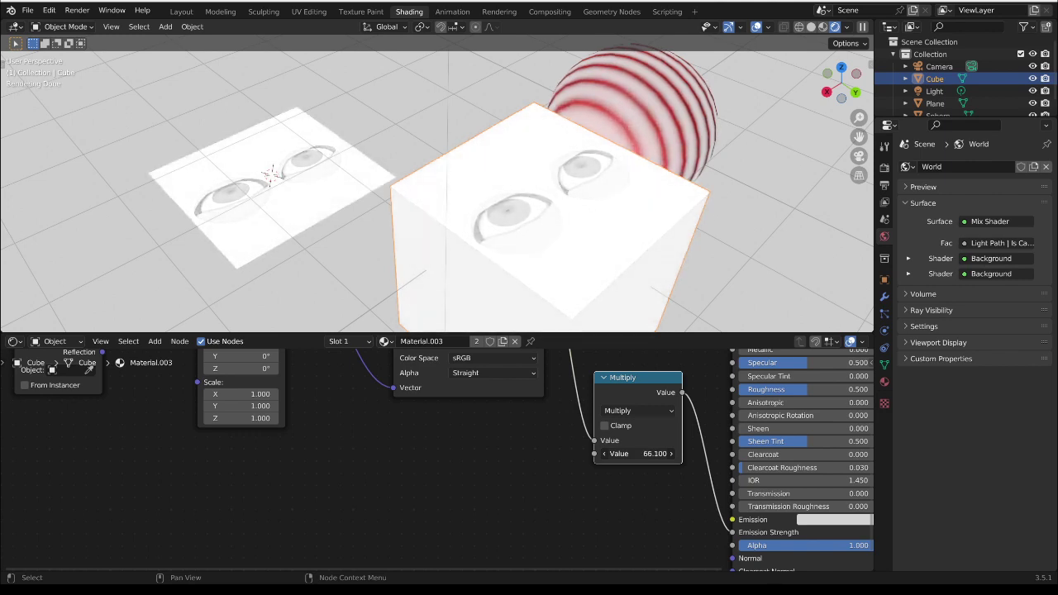
- Set the second value of the Multiply node feeding Emission Strength to 40.7
left_click_drag(777, 454, 654, 472)
middle_click_drag(654, 472, 406, 454)
scroll(339, 460, "down", 3)
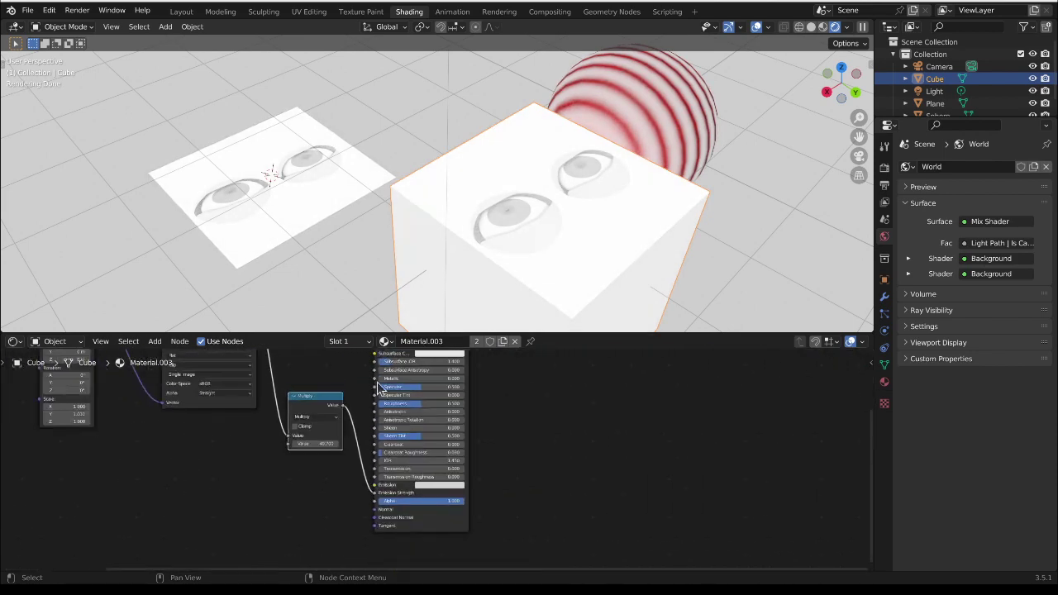
- Examine the Principled BSDF's Alpha, Normal, Clearcoat Normal and Tangent inputs and the Material Output's Displacement input
middle_click_drag(501, 414, 508, 437)
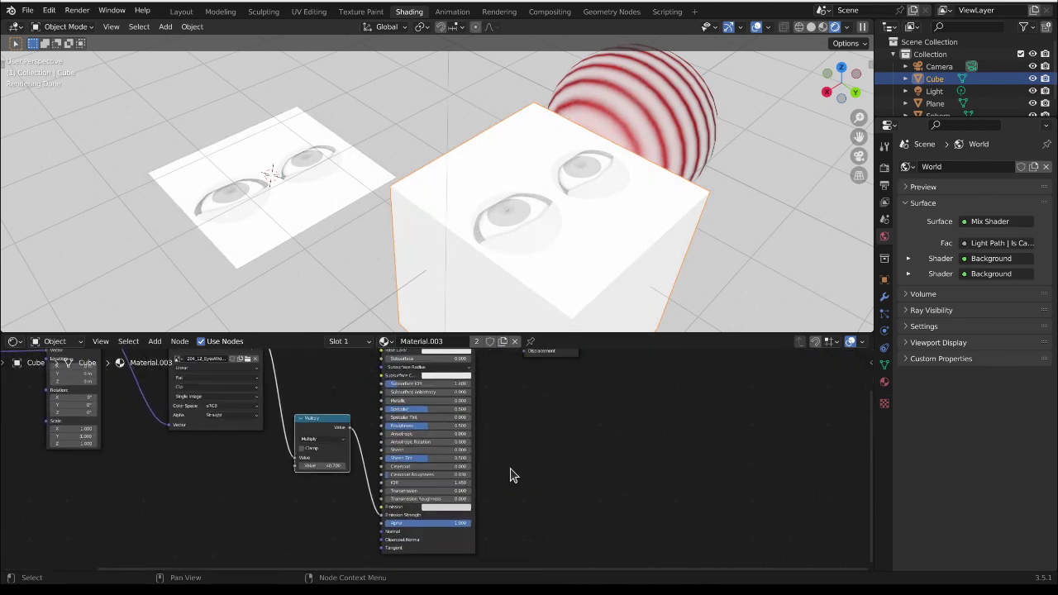
scroll(510, 475, "up", 5)
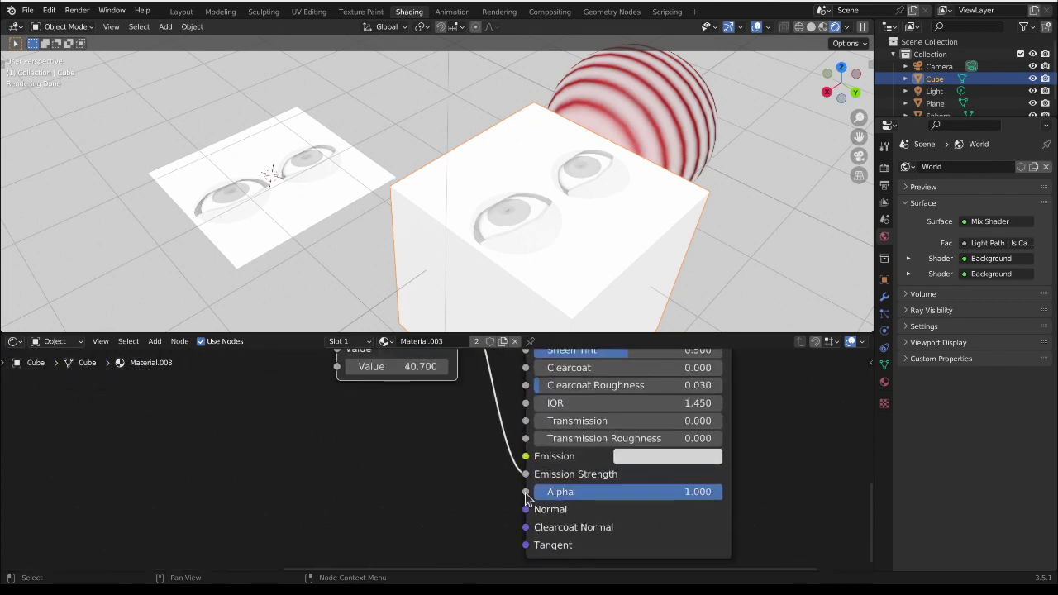
scroll(530, 521, "up", 4)
scroll(531, 519, "down", 5)
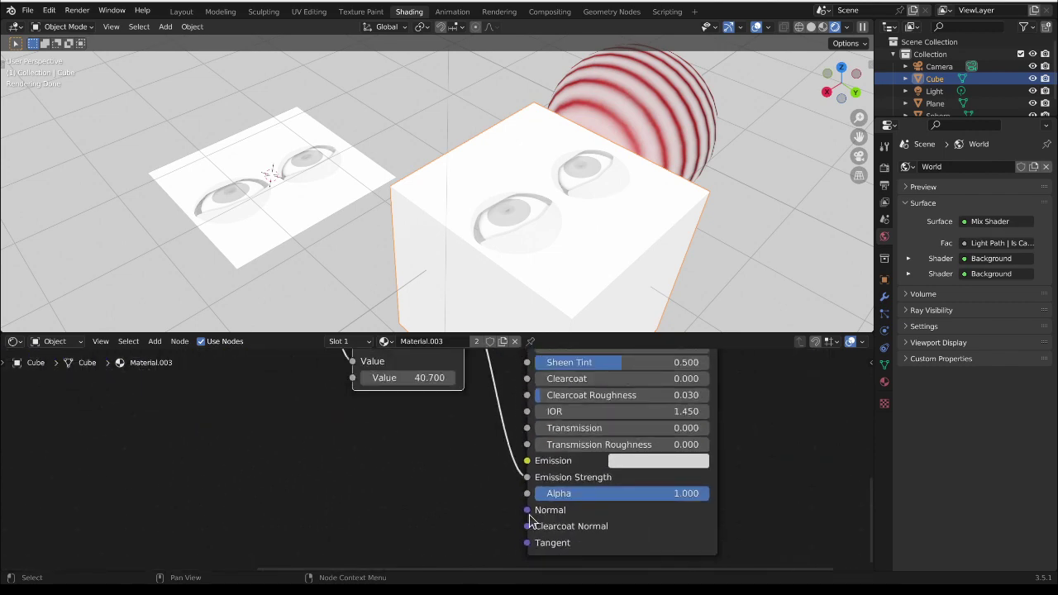
scroll(728, 511, "down", 5)
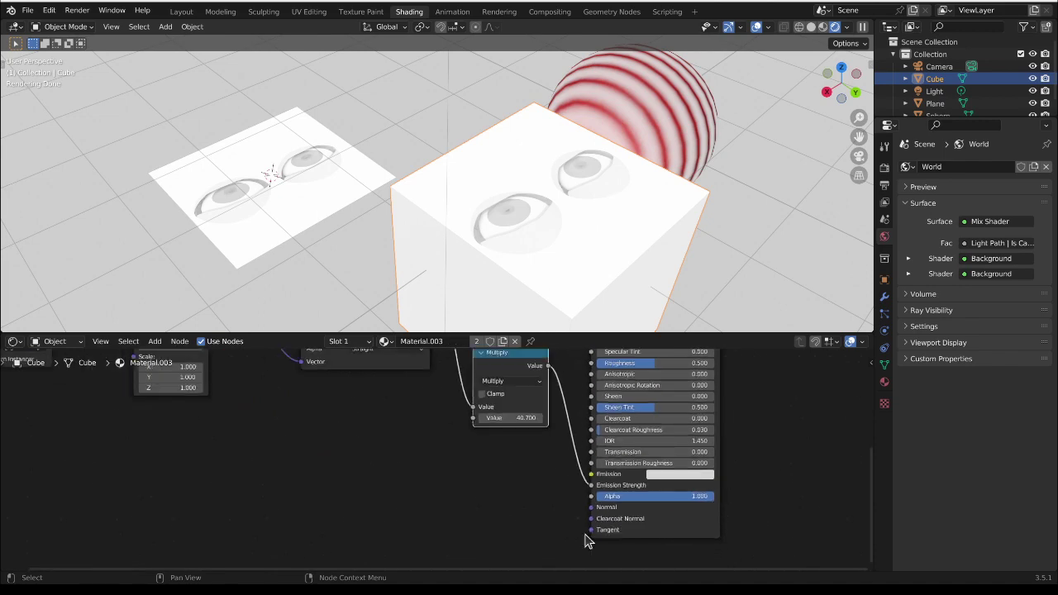
middle_click_drag(762, 449, 515, 521)
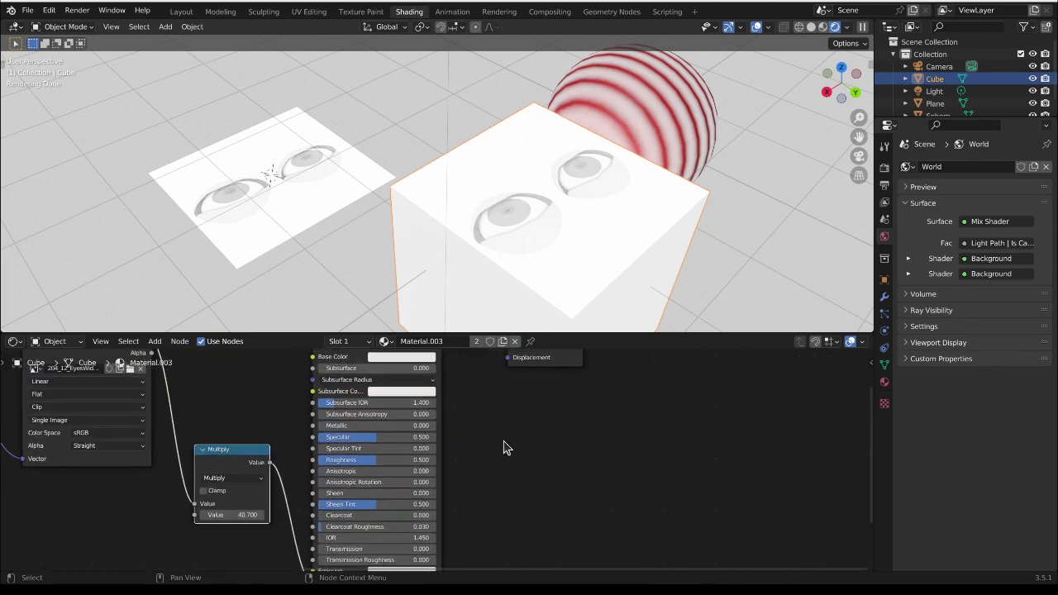
scroll(540, 472, "left", 4)
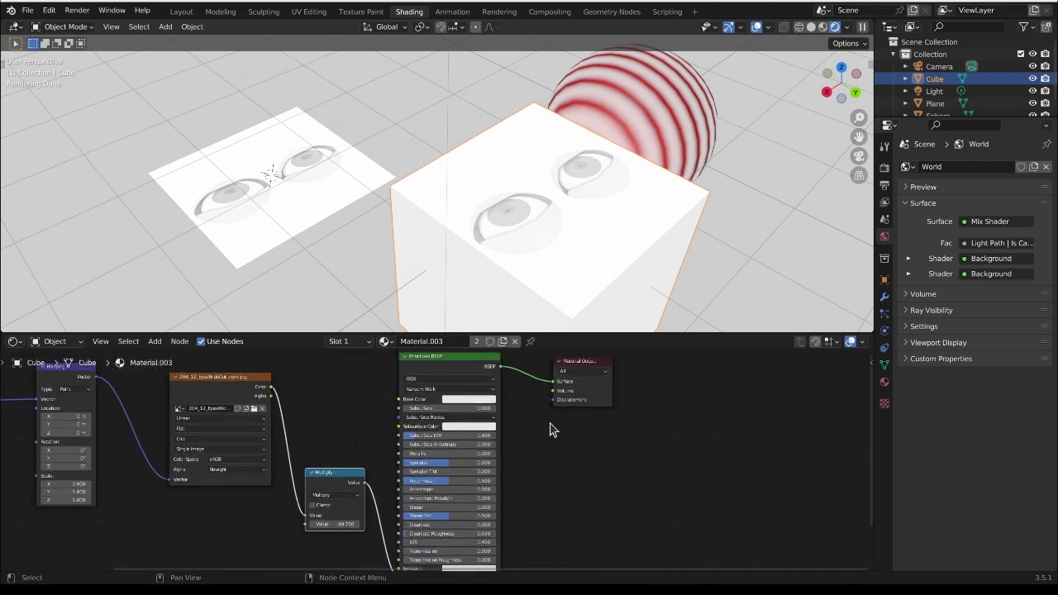
scroll(553, 429, "up", 3)
scroll(554, 266, "down", 3)
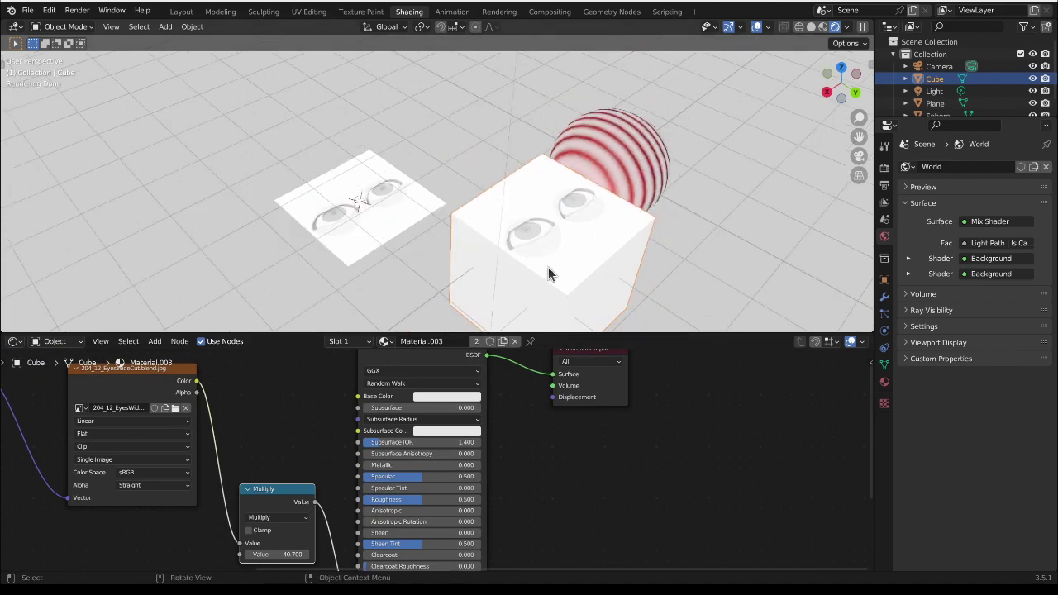
- Place the 3D cursor on the empty floor beside the eye-textured plane and add a new plane there
middle_click_drag(548, 273, 478, 213)
scroll(478, 213, "up", 2)
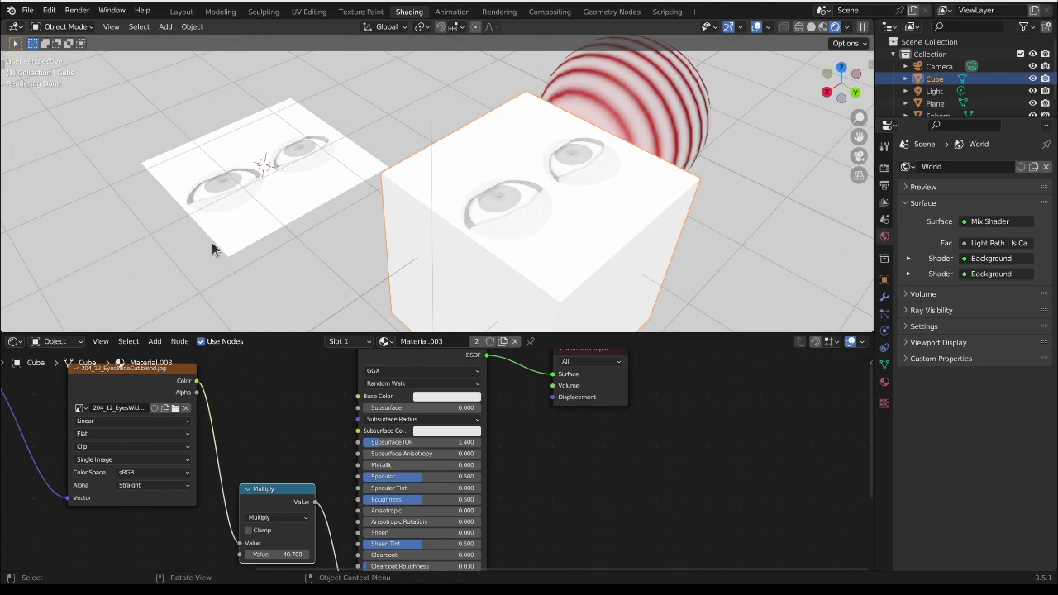
scroll(211, 242, "up", 1)
middle_click_drag(390, 232, 637, 215, "shift")
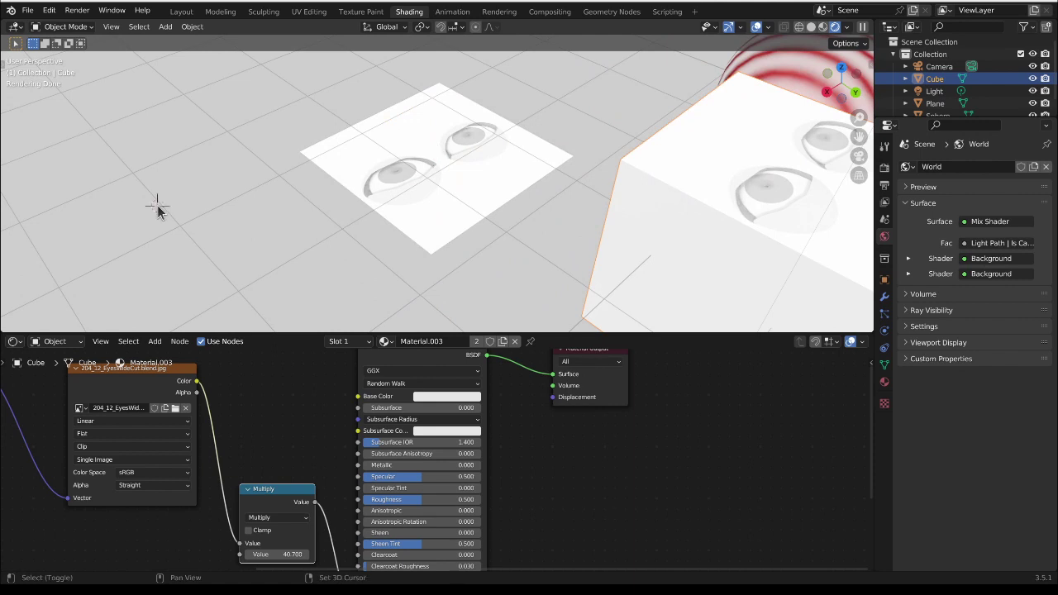
key("shift+a")
left_click(221, 208)
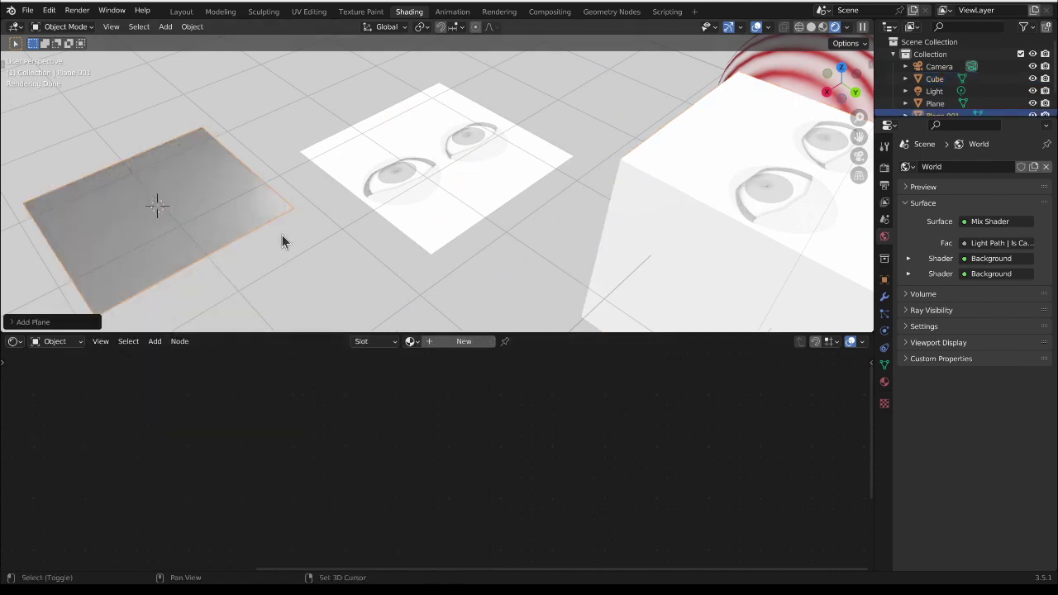
- Create a new material for the added plane
middle_click_drag(379, 222, 515, 208, "shift")
scroll(460, 246, "up", 1)
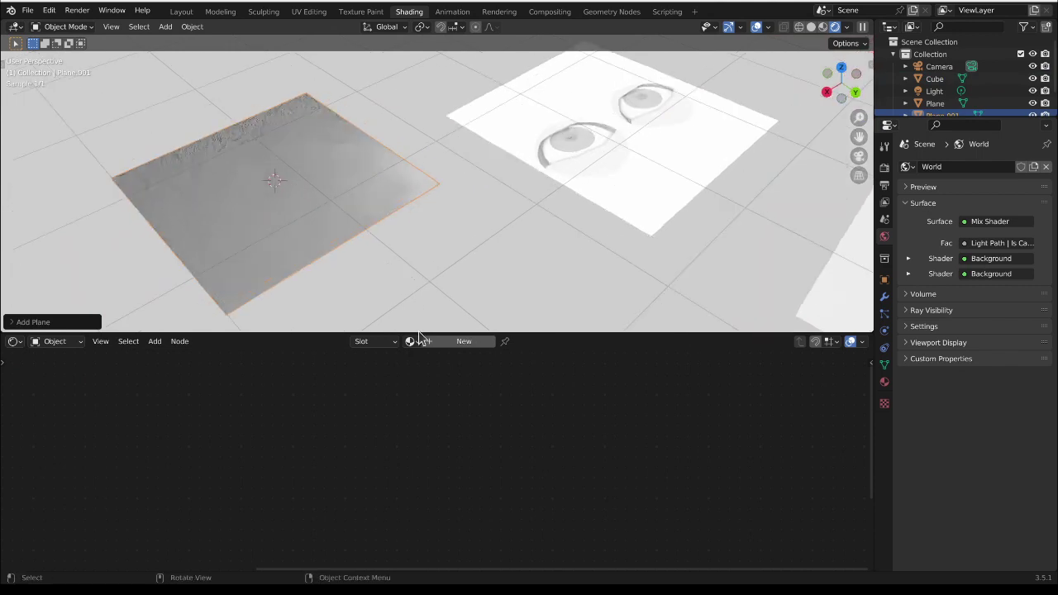
left_click(464, 341)
middle_click_drag(472, 549, 724, 508)
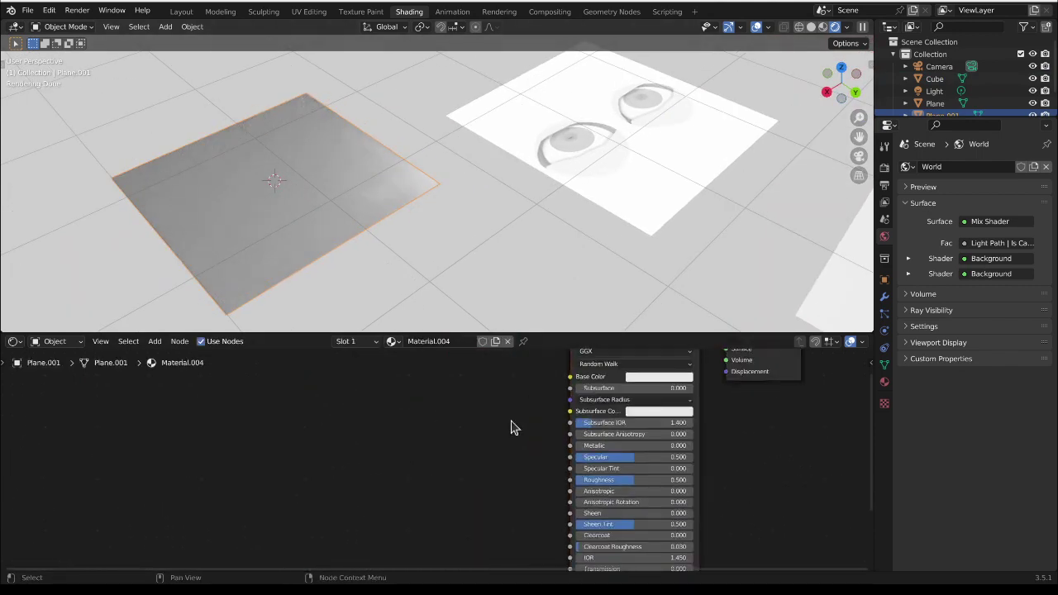
- Add a Wave Texture node and place it beside the lower inputs of the Principled BSDF
key("shift+a")
mouse_move(429, 504)
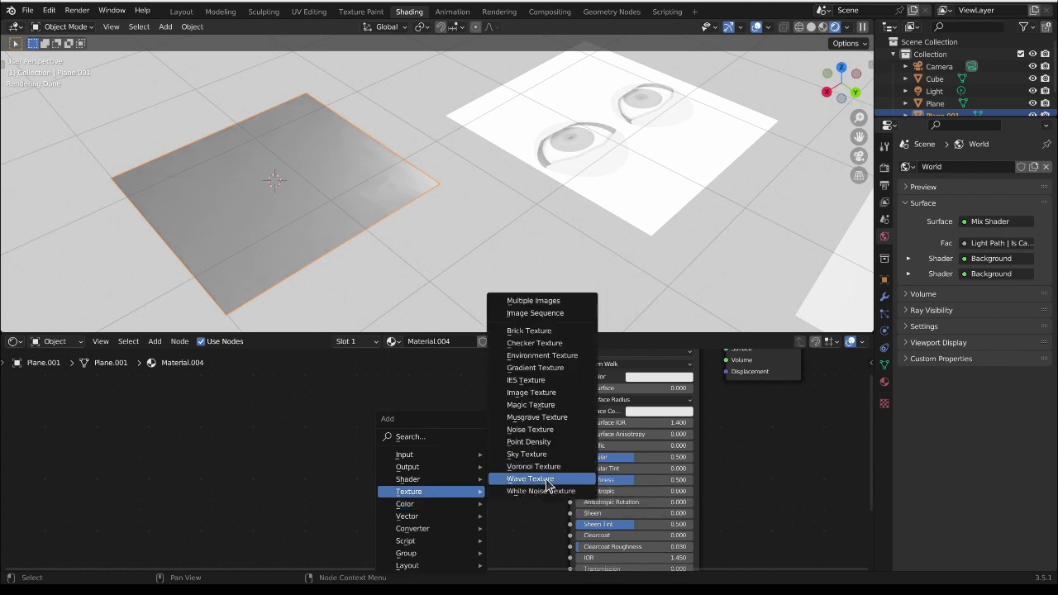
left_click(530, 479)
left_click(311, 484)
scroll(428, 509, "down", 5)
key("g")
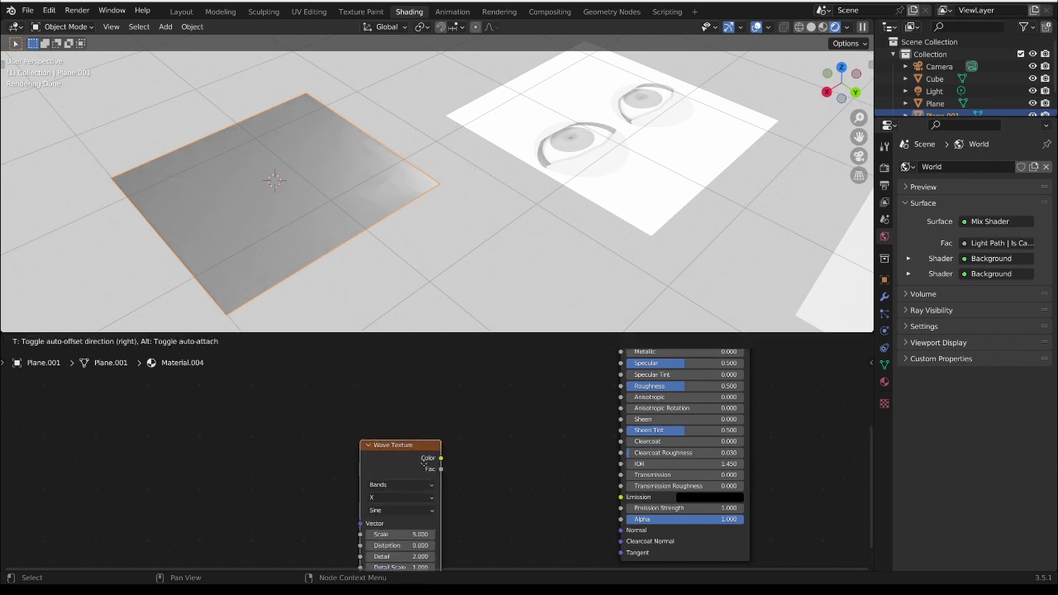
left_click(565, 451)
scroll(565, 451, "down", 2, "shift")
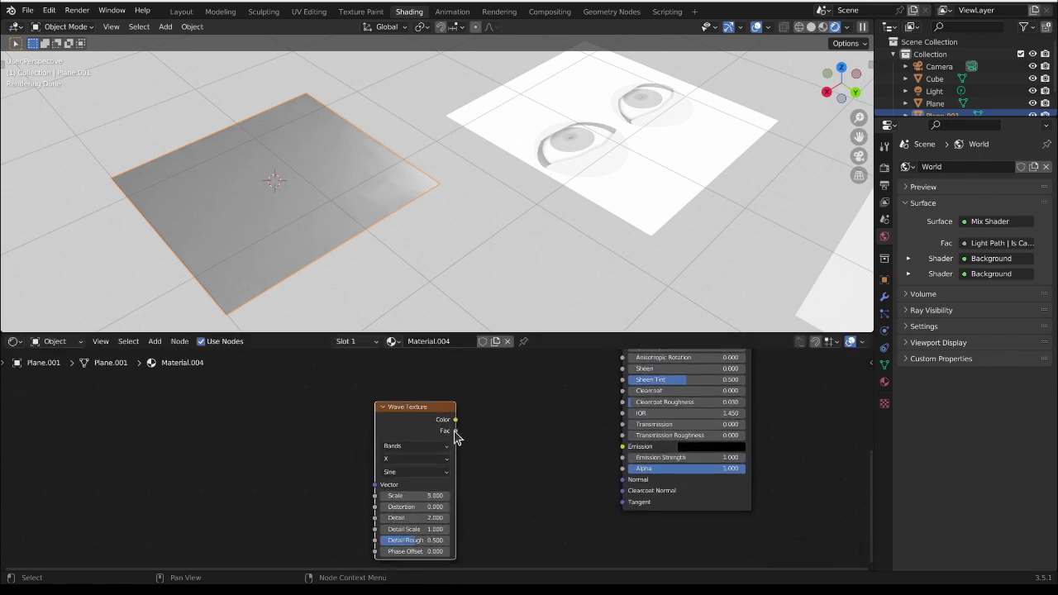
- Connect the Wave Texture's Fac output to the Principled BSDF's Normal input and examine the effect on the plane
left_click_drag(455, 430, 624, 481)
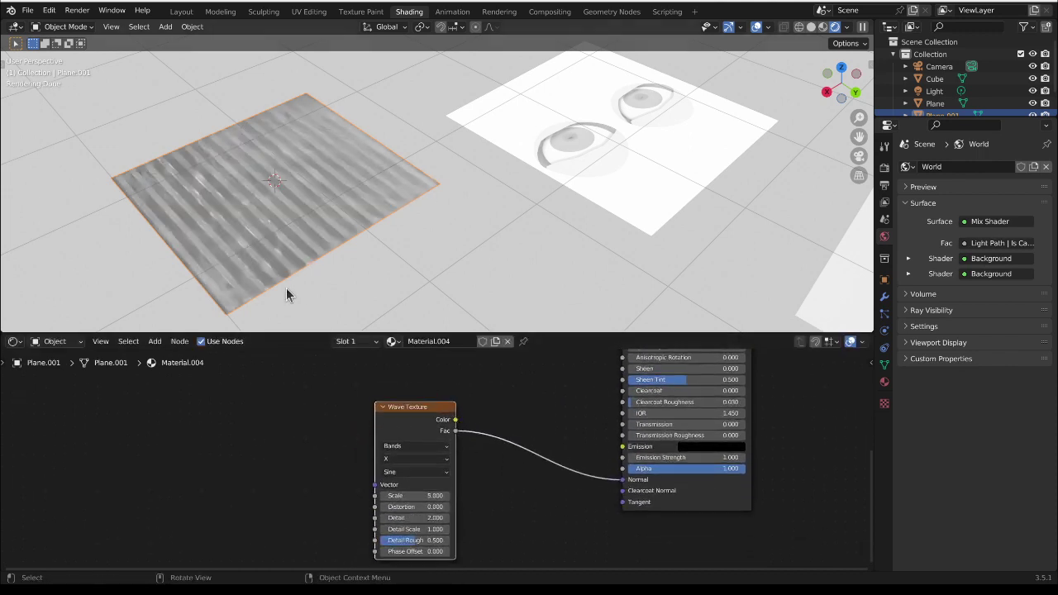
scroll(246, 244, "up", 4)
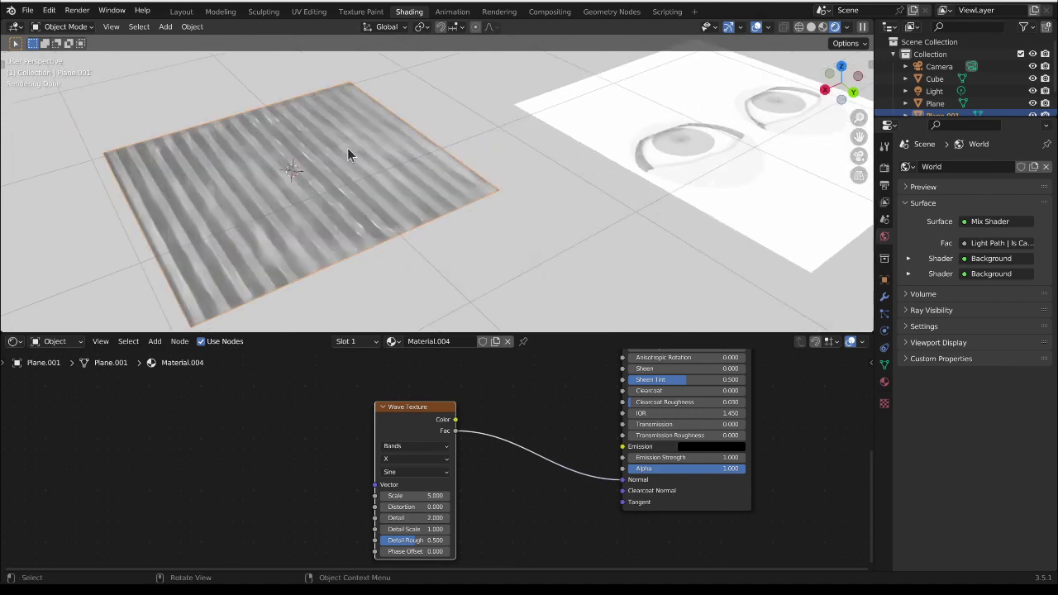
scroll(451, 152, "down", 4)
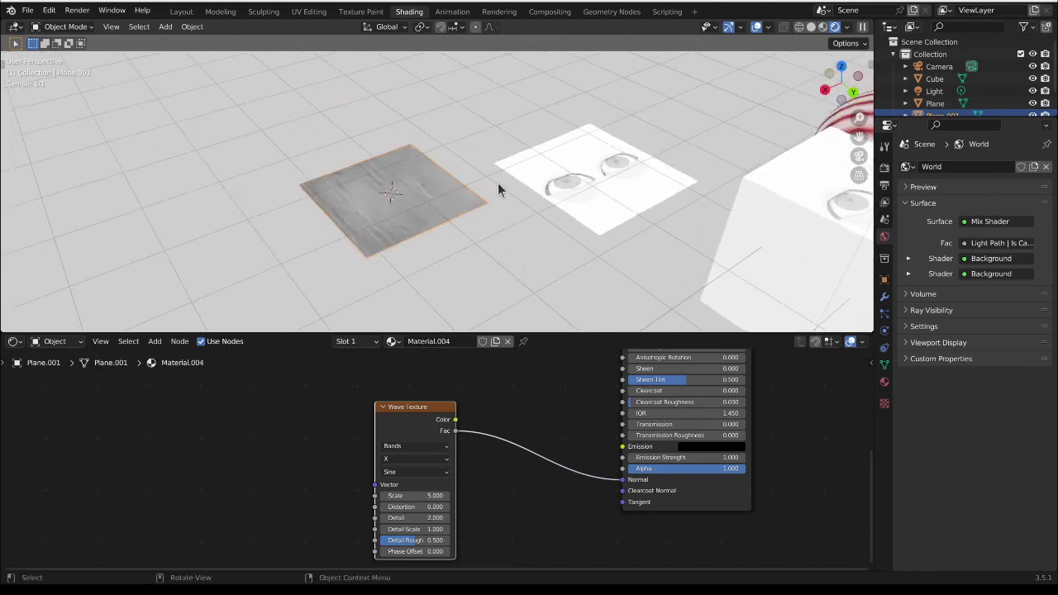
- Select the Light and move it about 6.3 m so that it sits near the wave-textured plane
scroll(533, 180, "down", 4)
scroll(662, 157, "up", 2, "shift")
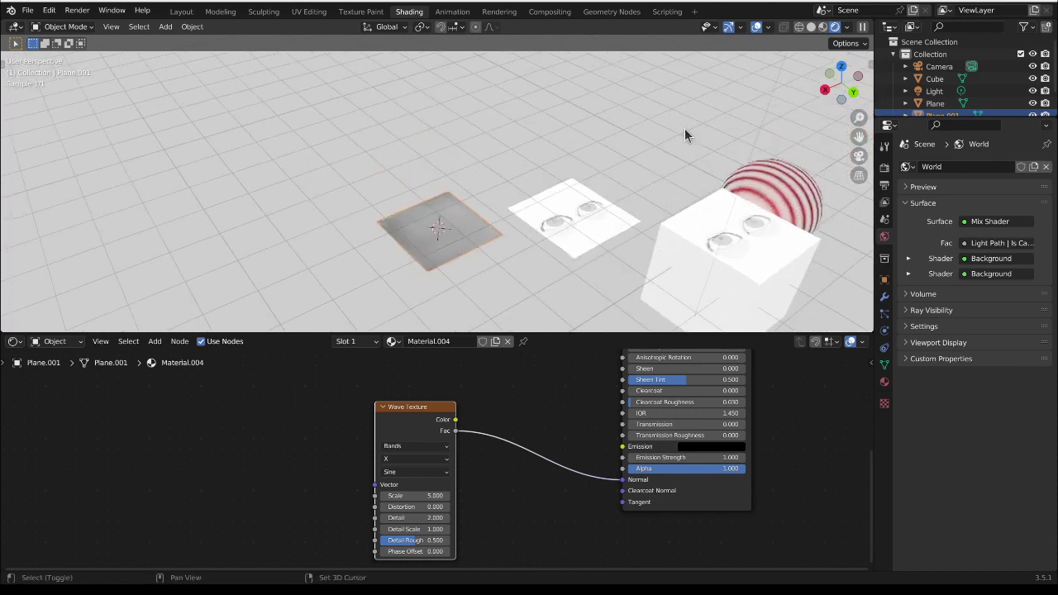
left_click(934, 91)
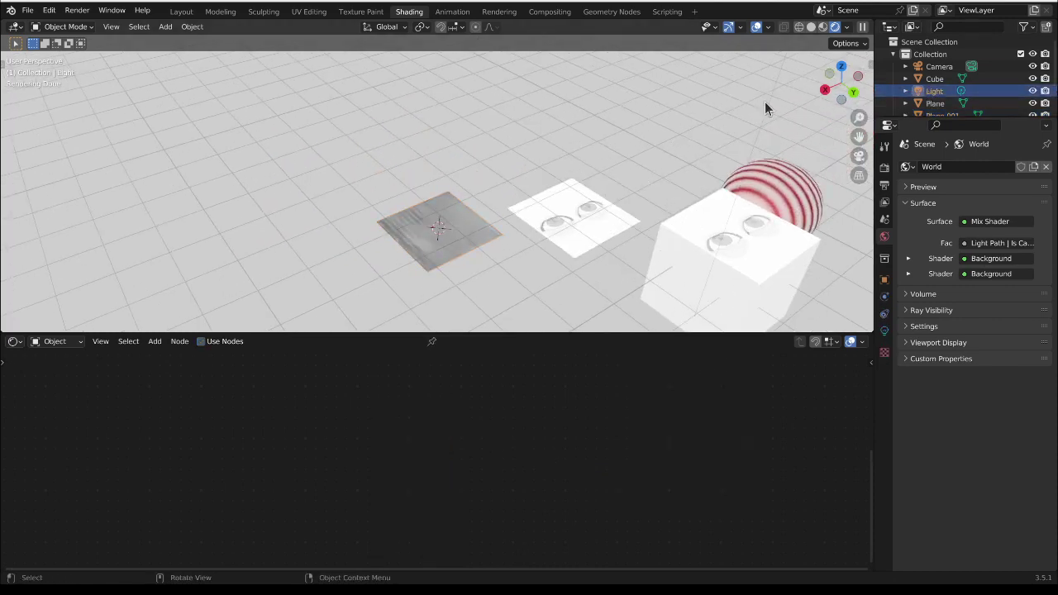
key("g")
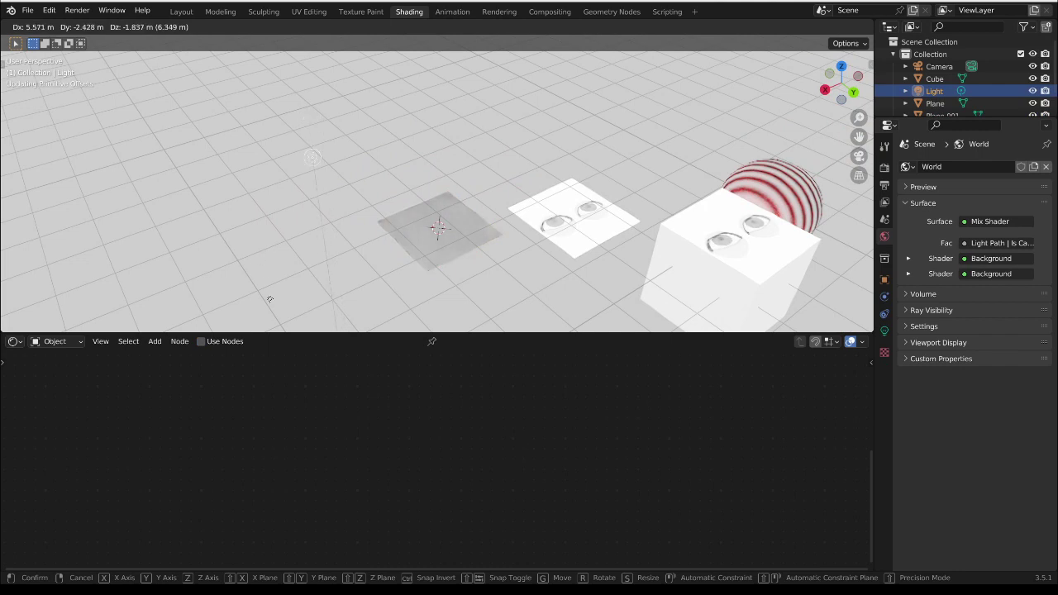
left_click(269, 299)
scroll(462, 218, "up", 4)
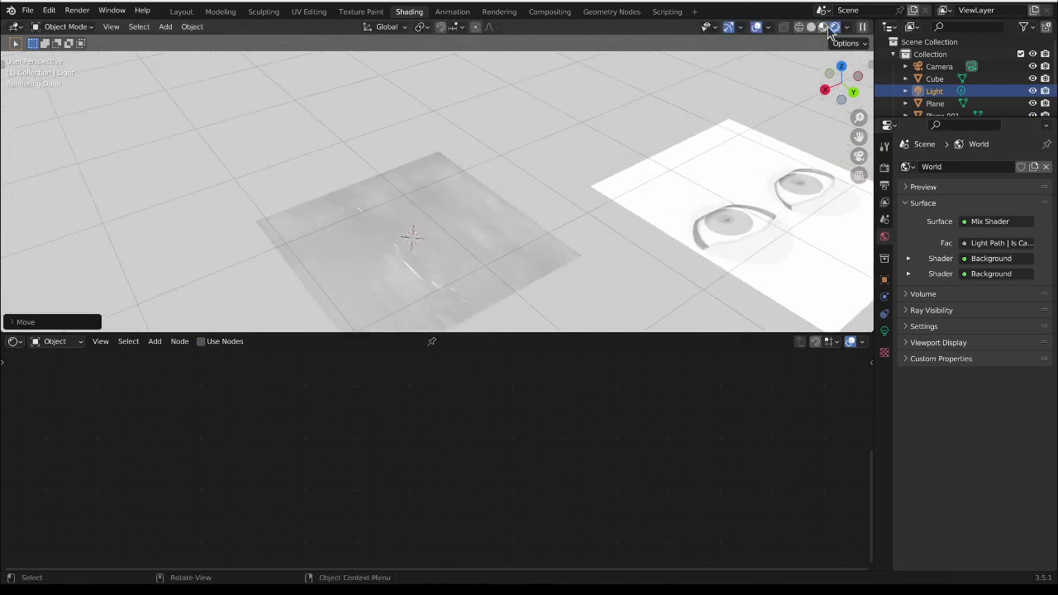
- Switch the viewport to Material Preview and enable scene lights and scene world for its lighting
left_click(825, 28)
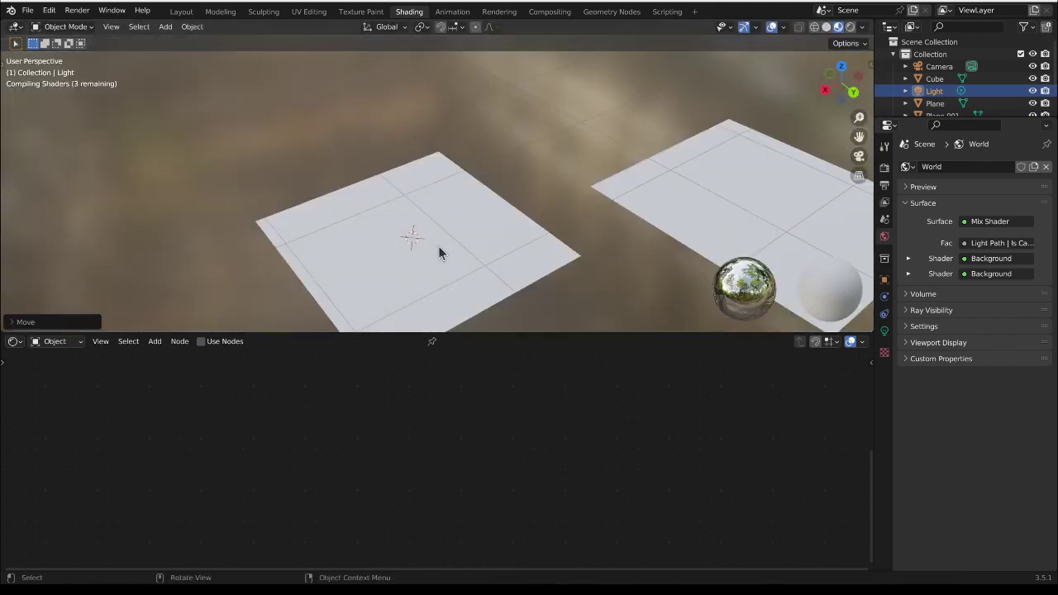
left_click(864, 27)
left_click(810, 87)
left_click(811, 101)
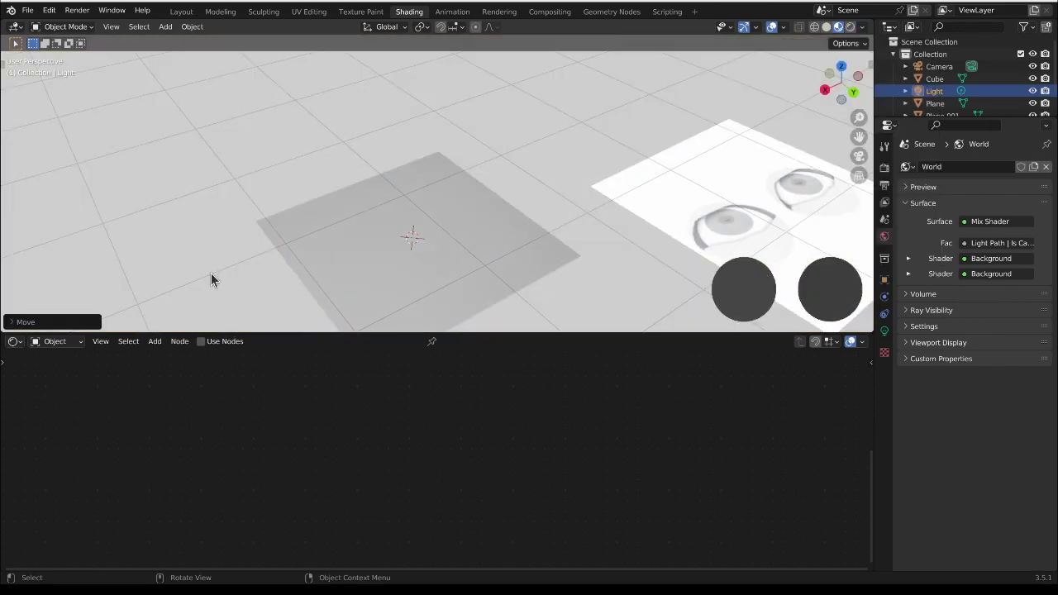
- Try repositioning the Light freehand in several moves until it is close beside the wave-textured plane
scroll(494, 204, "down", 3)
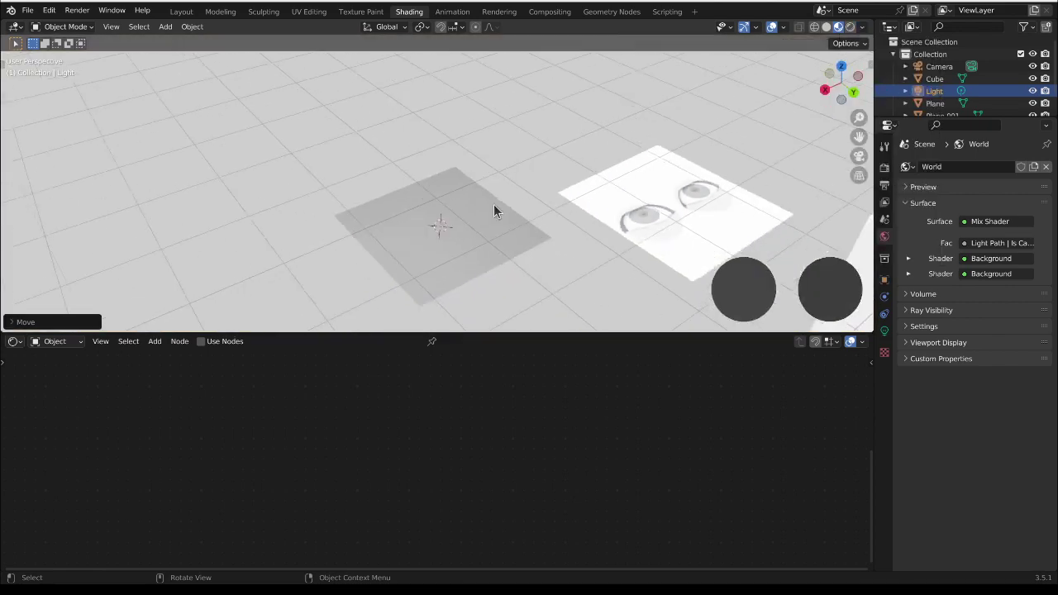
scroll(658, 119, "up", 2)
scroll(332, 202, "down", 2)
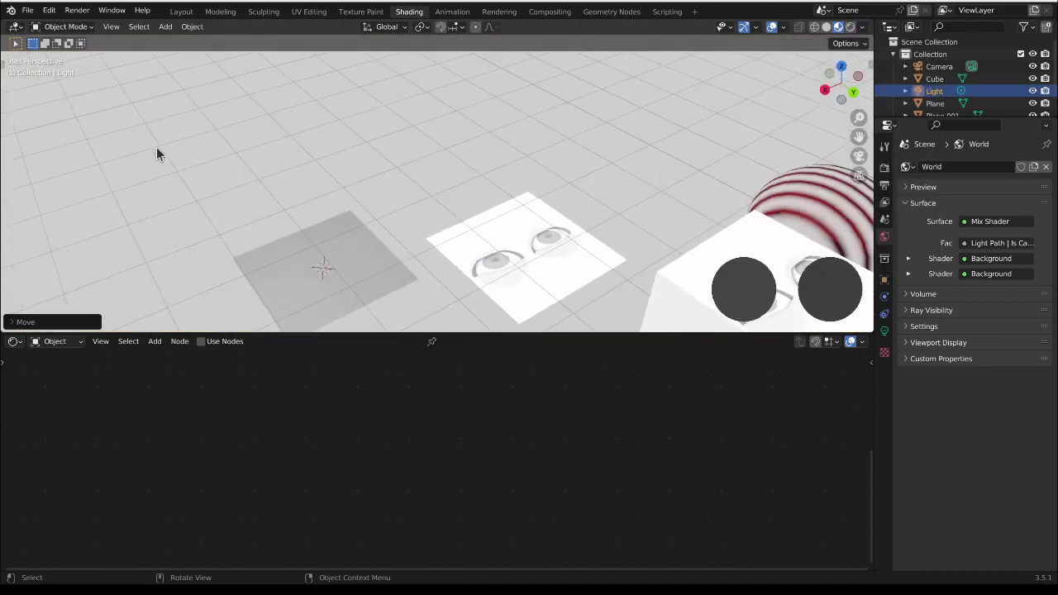
key("g")
left_click(160, 239)
scroll(234, 207, "down", 6)
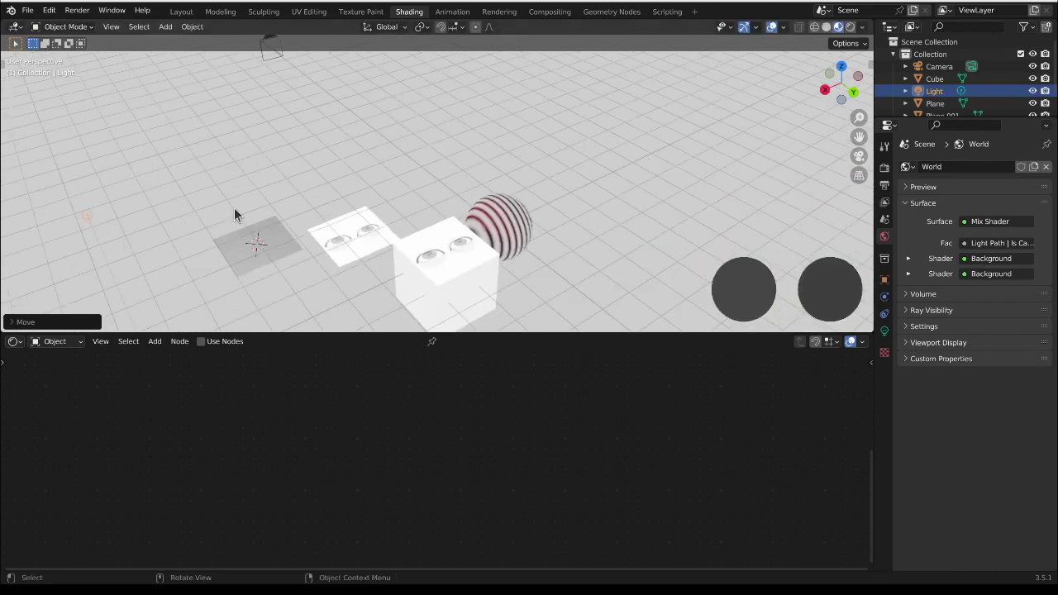
key("g")
left_click(208, 223)
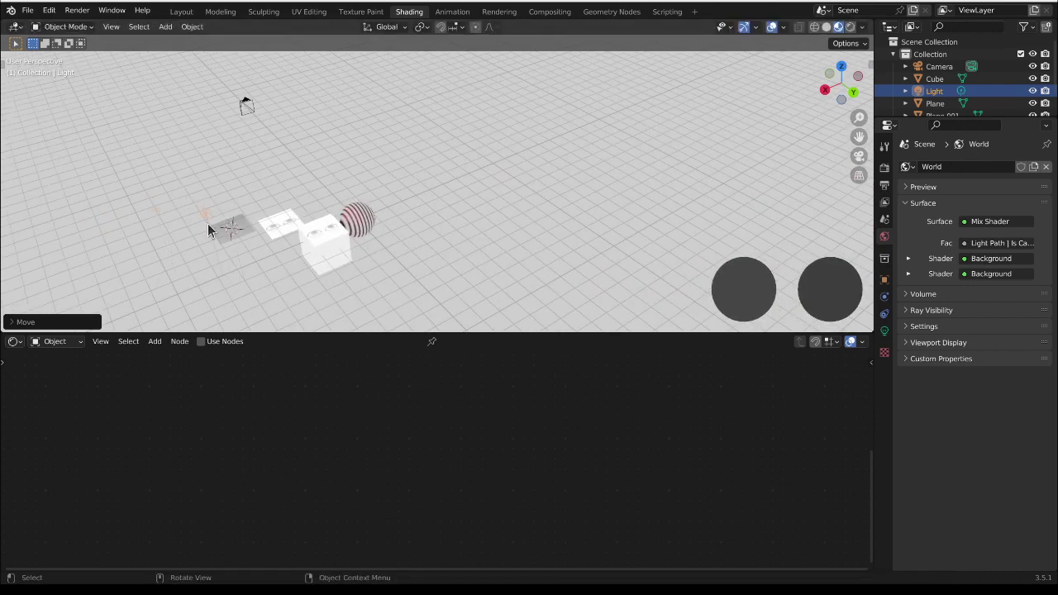
scroll(280, 214, "up", 5)
key("g")
key("Return")
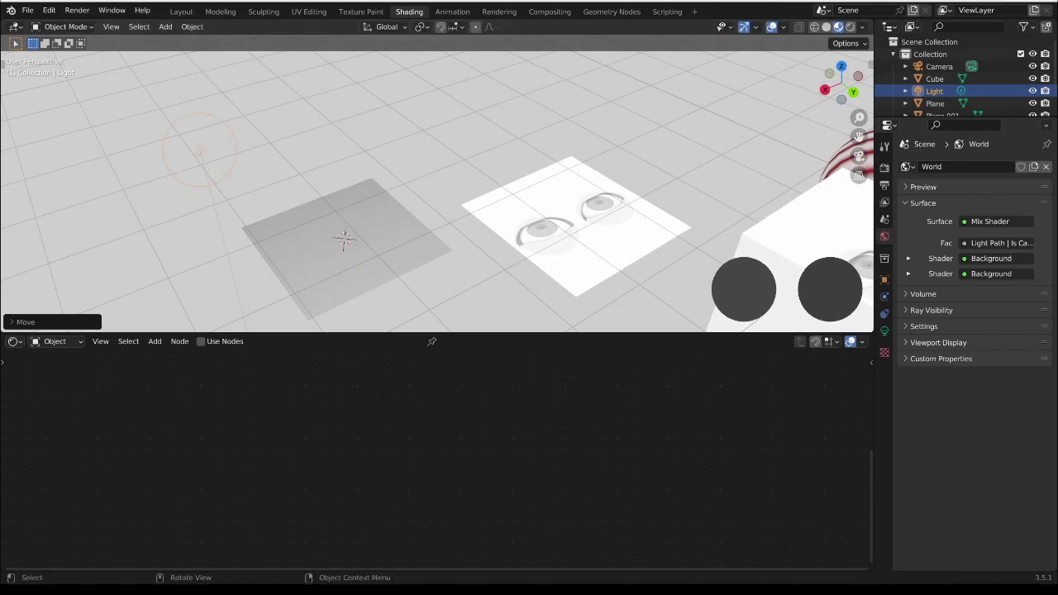
- Return the viewport to Rendered shading and move the Light slightly along the global Y axis
left_click(850, 28)
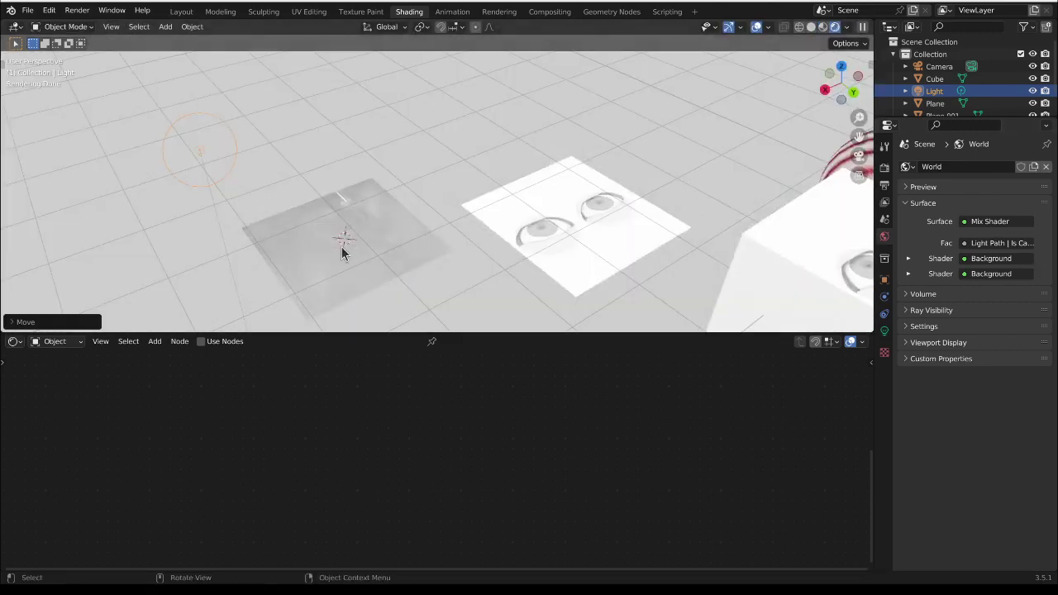
scroll(340, 240, "up", 2)
key("g")
key("y")
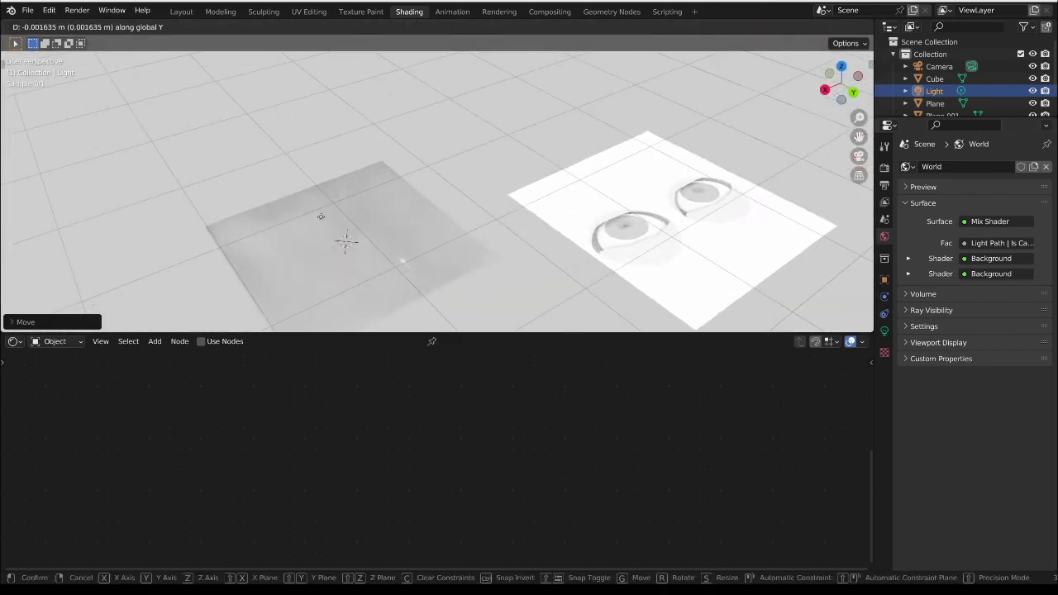
key("Return")
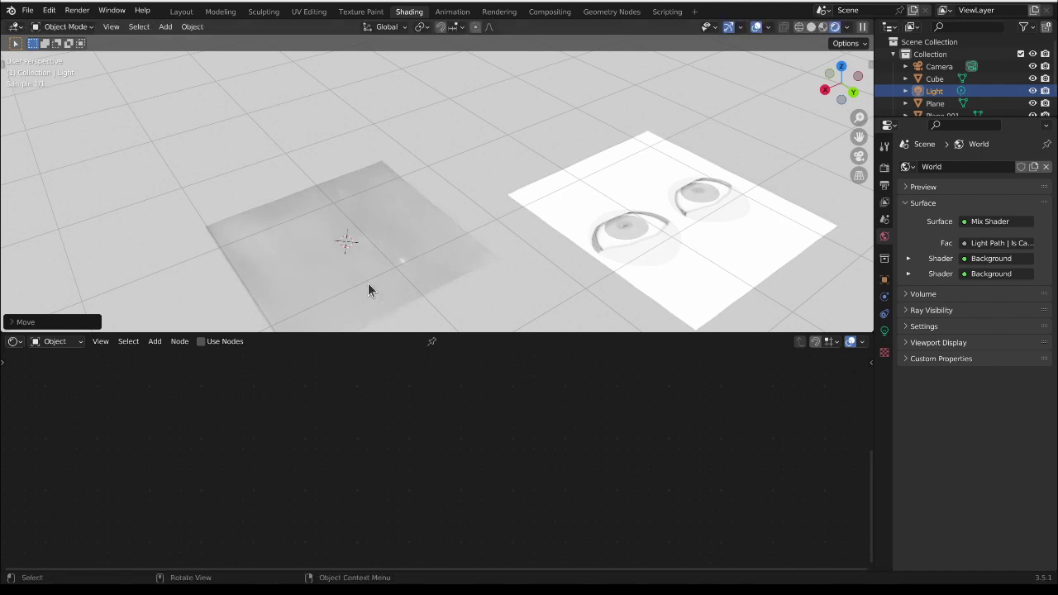
- Place the 3D cursor at the middle of the wave-textured plane and snap the Light to it
key("shift+a")
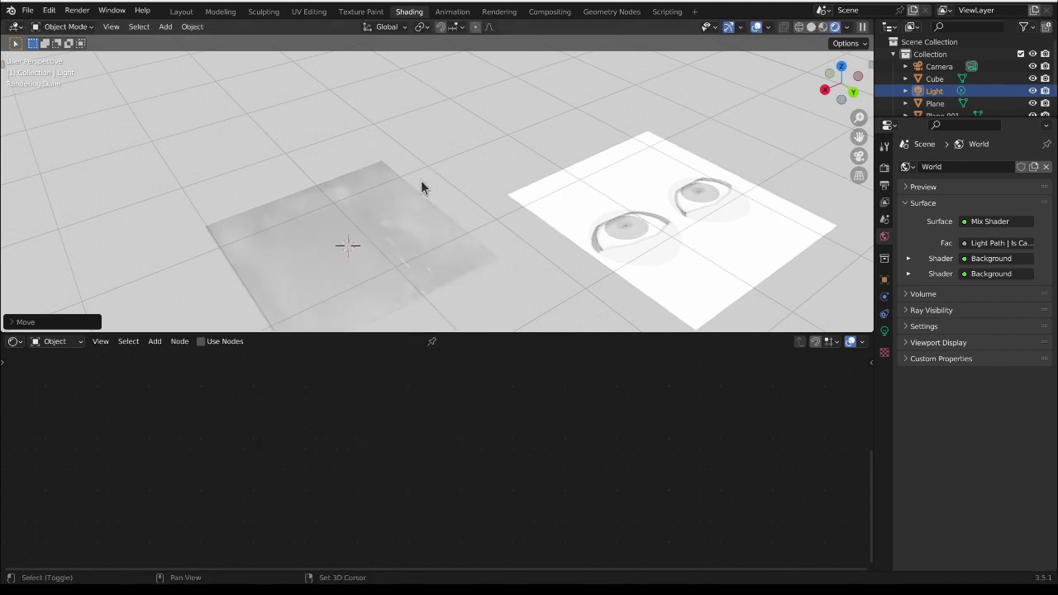
key("shift+s")
left_click(411, 108)
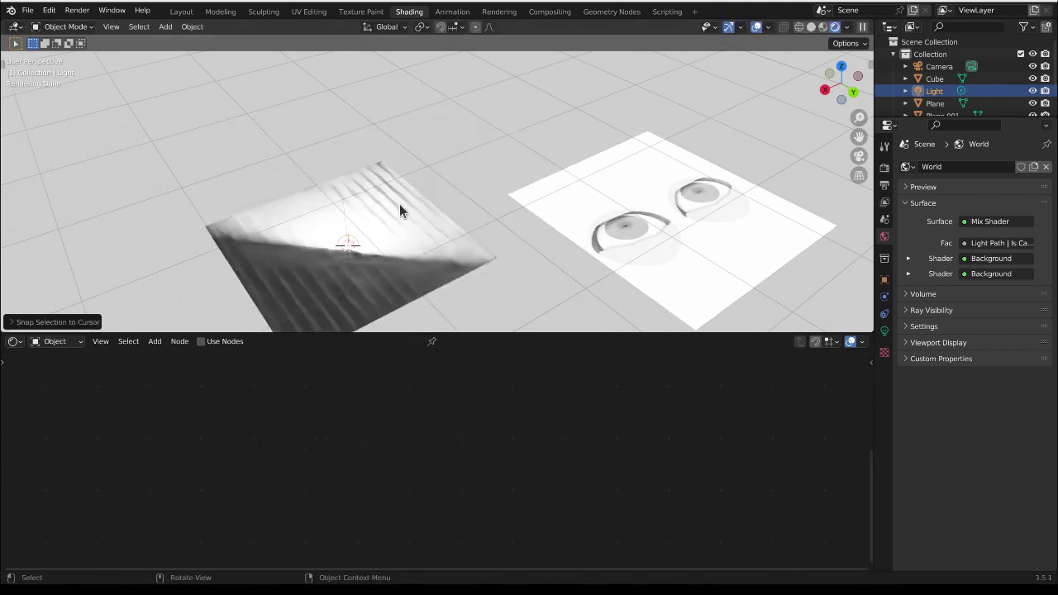
- Raise the Light along the global Z axis until it hangs above the wave-textured plane
key("g")
key("z")
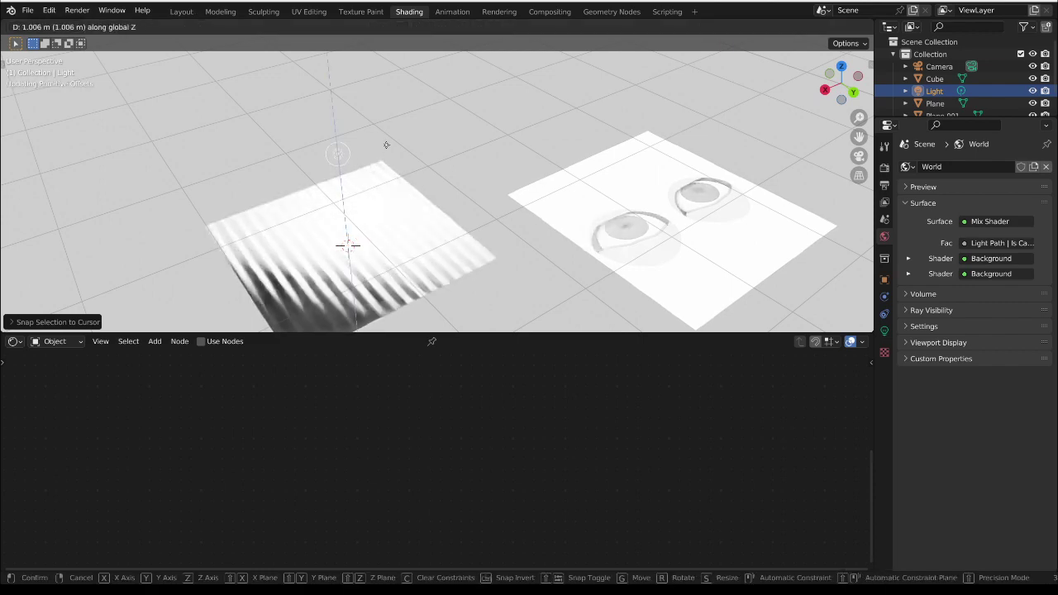
left_click(380, 126)
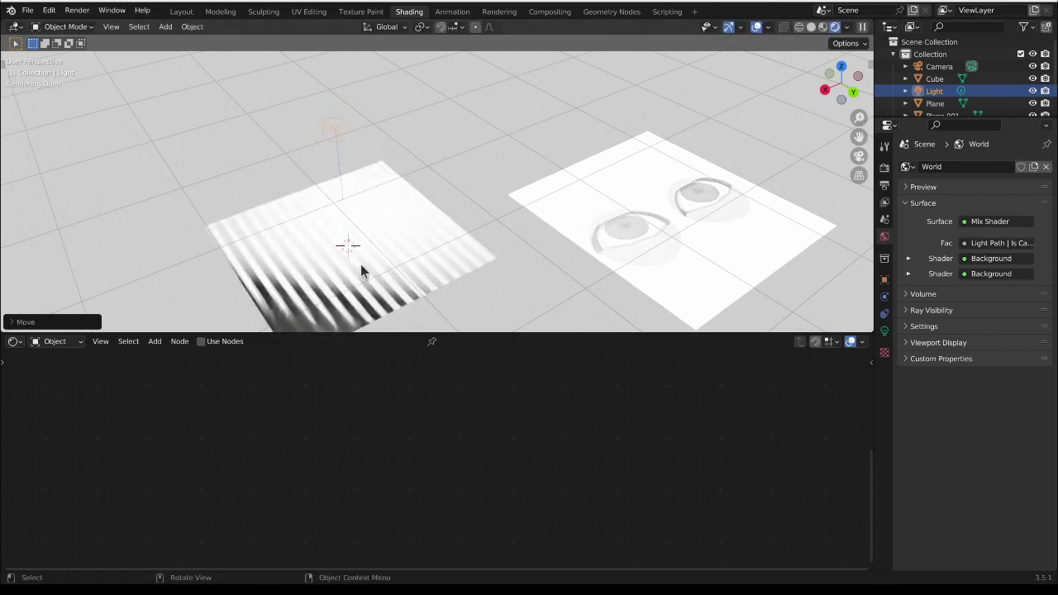
- On the wave-textured plane's material, shift the Material Output node down and reroute the Wave Texture's Fac from Normal to the output's Displacement
left_click(291, 279)
scroll(309, 270, "up", 4)
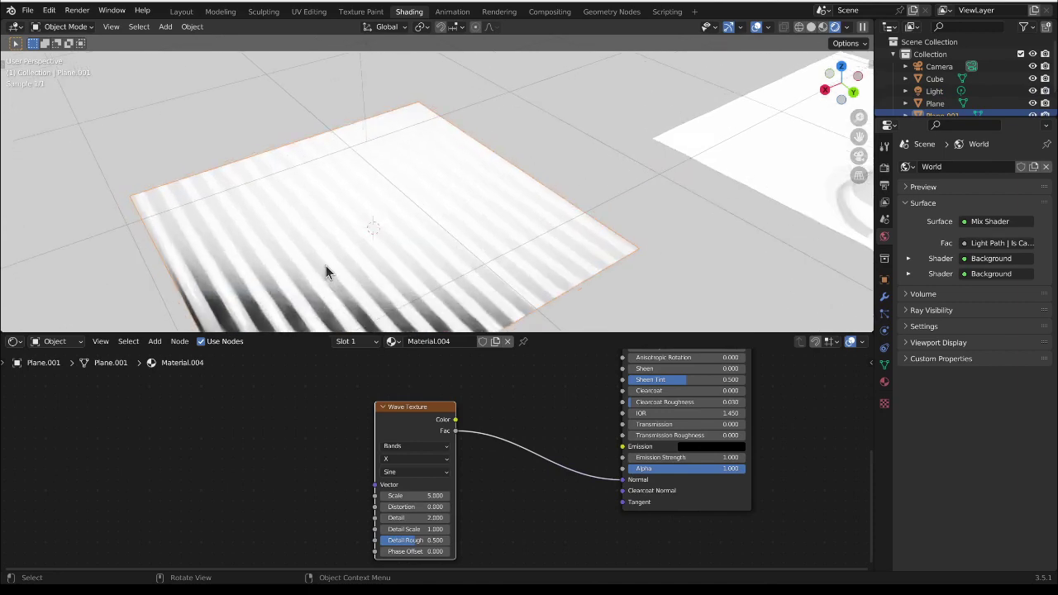
middle_click_drag(456, 299, 357, 258)
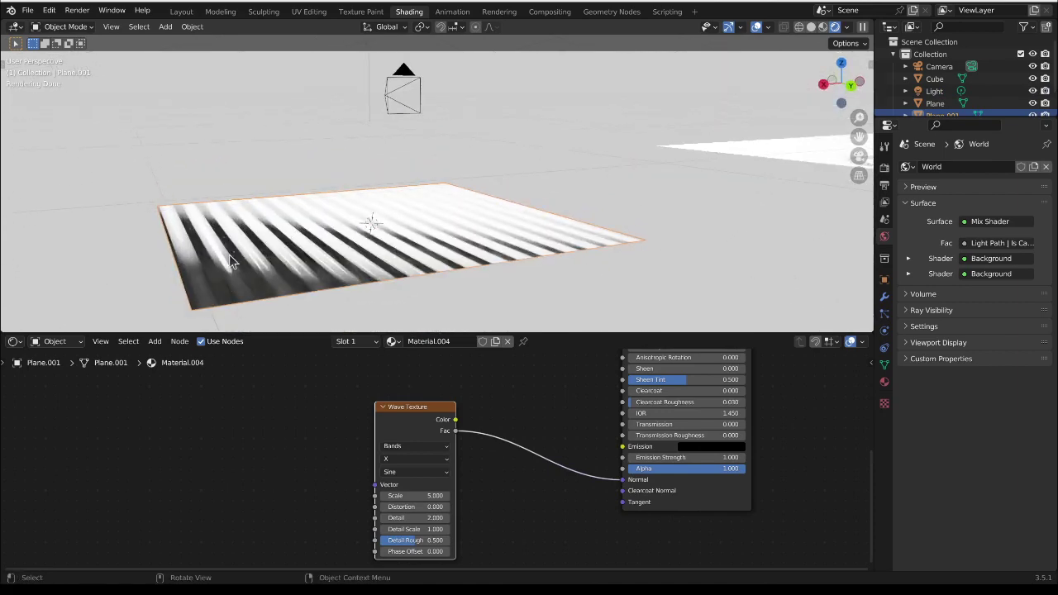
middle_click_drag(229, 255, 302, 265)
middle_click_drag(645, 498, 380, 556)
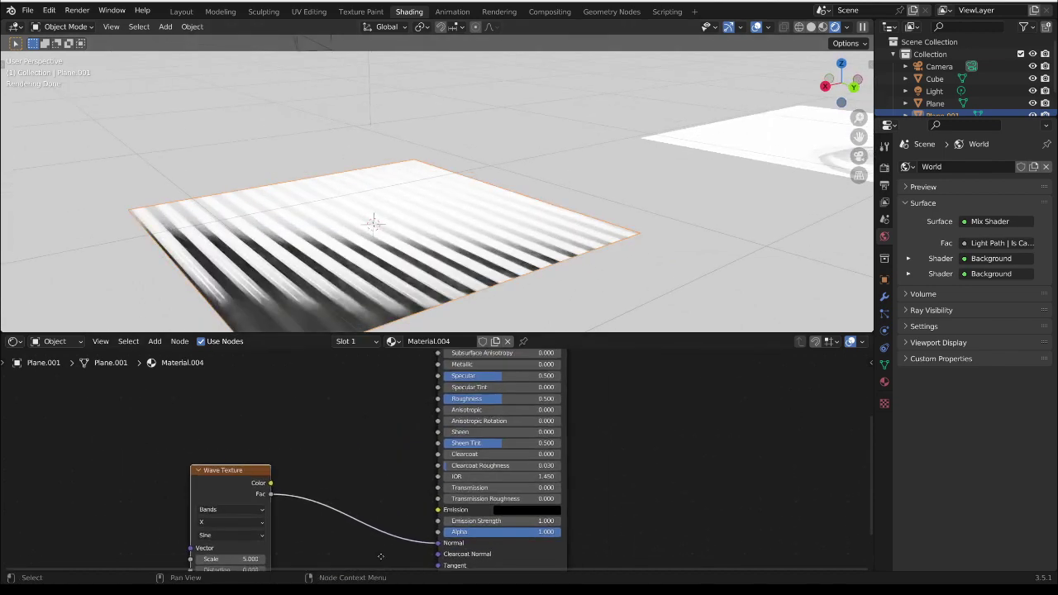
scroll(380, 556, "down", 3)
scroll(562, 389, "down", 1)
left_click_drag(562, 390, 553, 427)
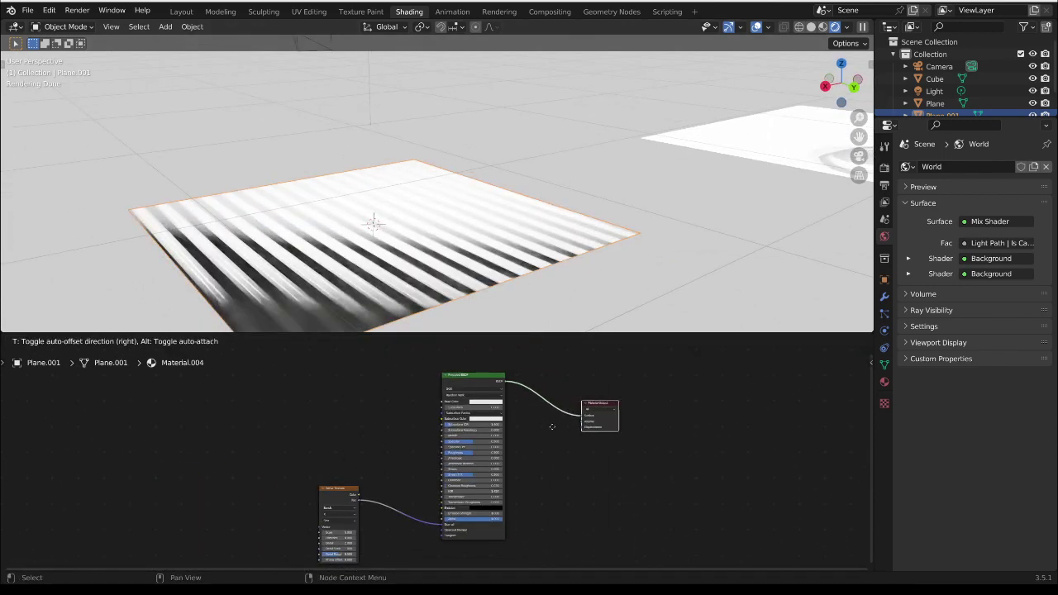
scroll(530, 490, "up", 2)
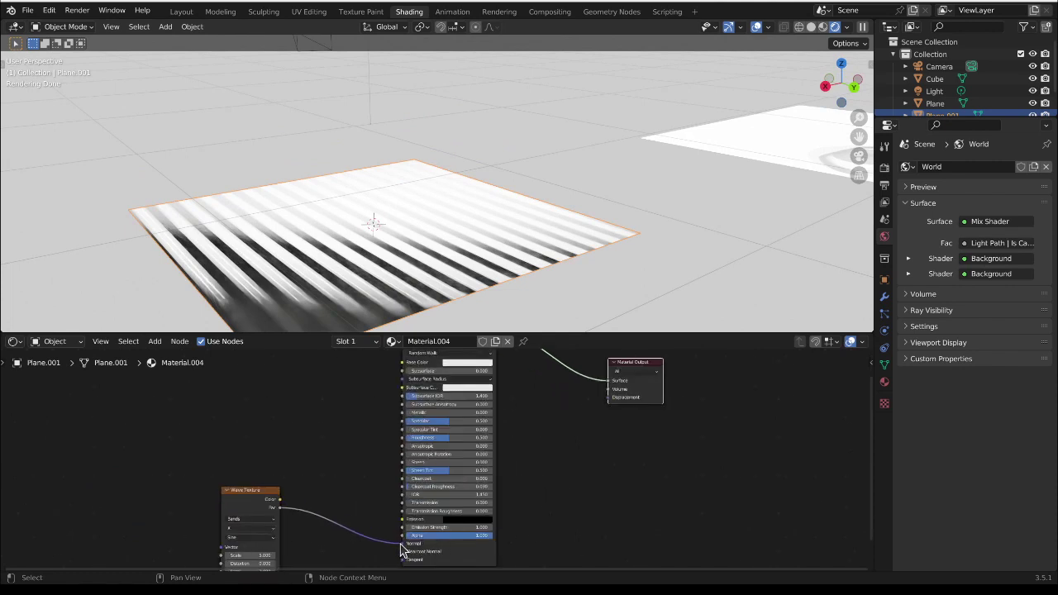
mouse_move(402, 548)
left_mouse_down()
mouse_move(582, 416)
mouse_move(620, 404)
mouse_move(610, 399)
left_mouse_up()
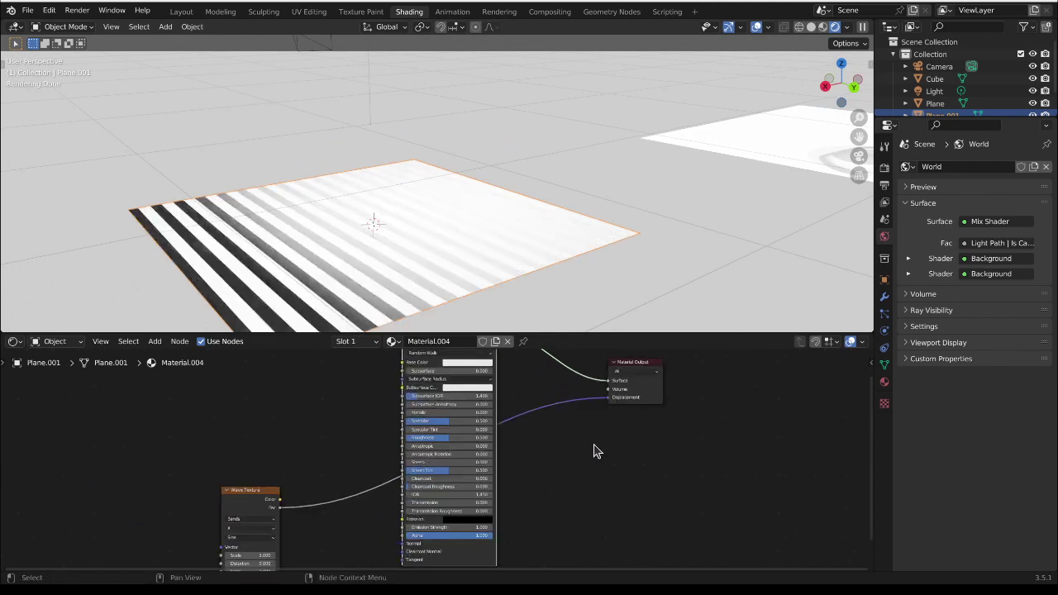
- Insert a Vector Displacement node into the link between the Wave Texture and the Material Output's Displacement
key("shift+a")
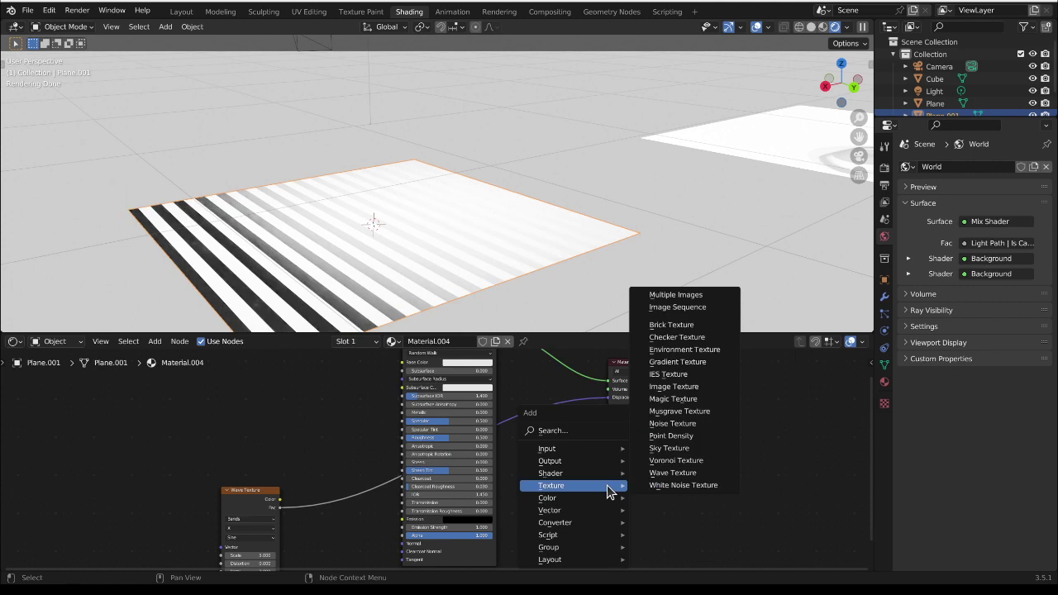
mouse_move(577, 529)
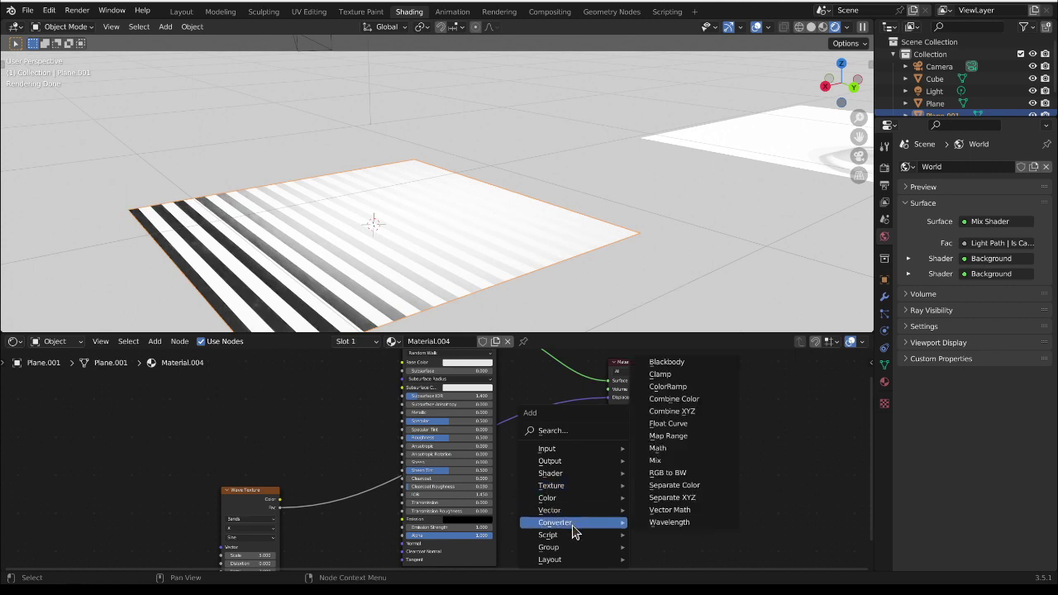
left_click(699, 489)
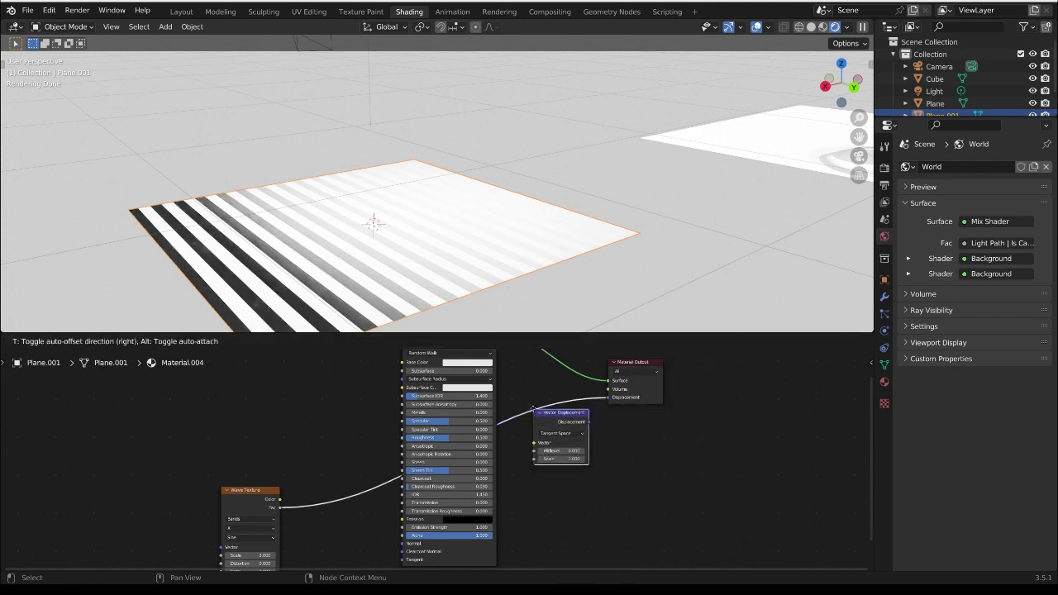
left_click(533, 409)
scroll(579, 463, "up", 2)
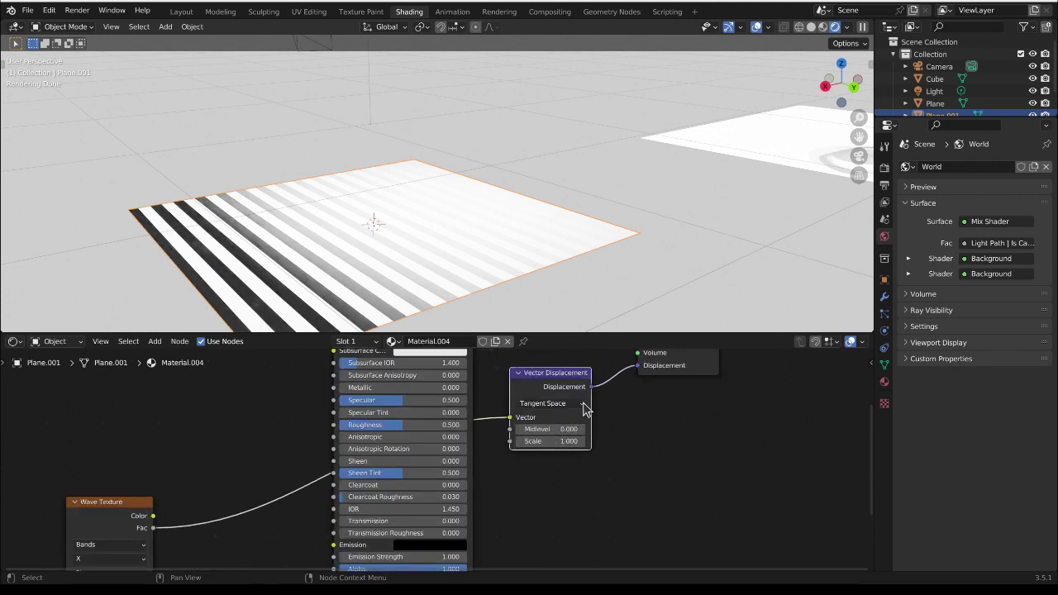
- Reroute the wave link to the Vector Displacement's Midlevel input and set the node's Scale to 3.1
left_click_drag(513, 424, 567, 440)
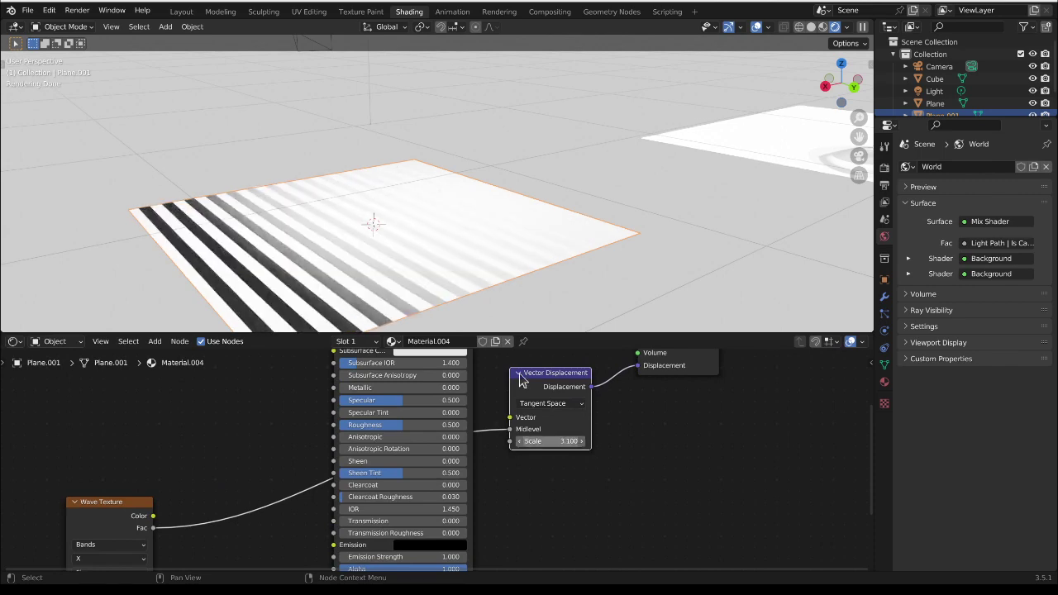
middle_click_drag(496, 318, 467, 319)
middle_click_drag(500, 213, 498, 220)
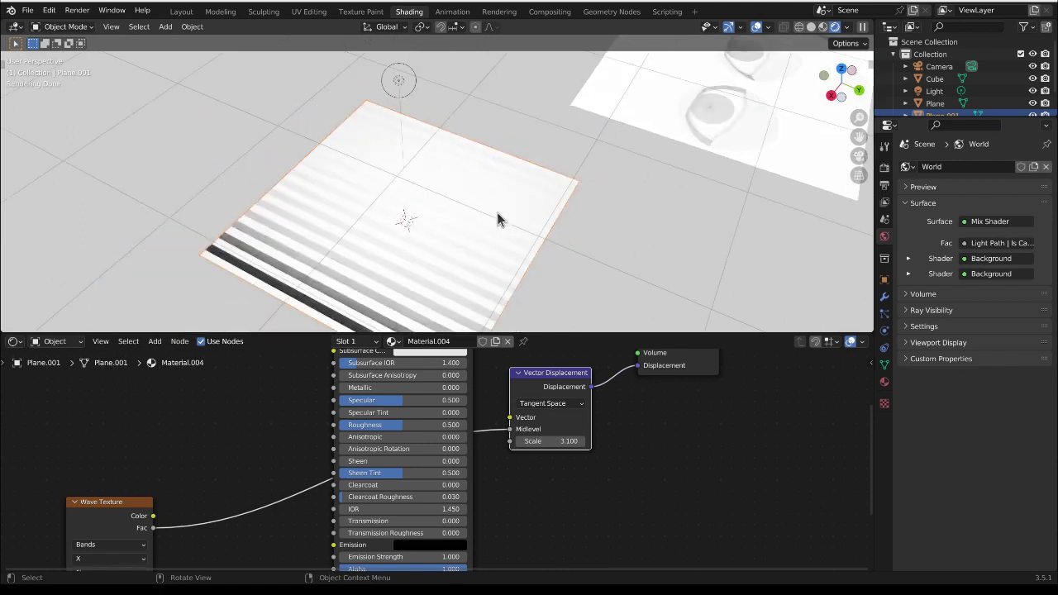
- Set both Specular and Roughness of the wave-textured plane's Principled BSDF to 0
left_click_drag(402, 407, 291, 421)
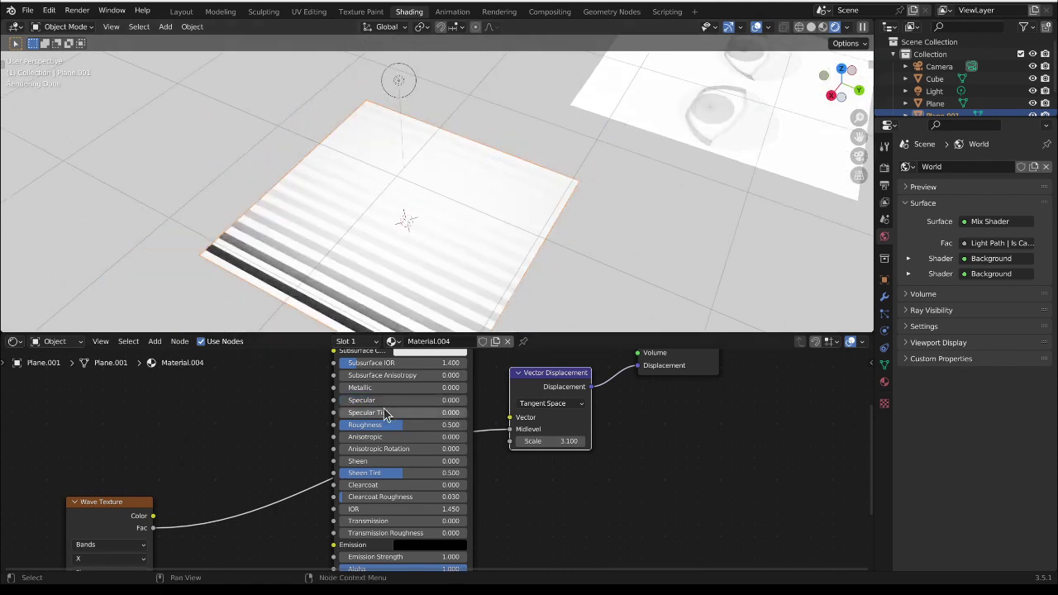
left_click_drag(394, 424, 341, 426)
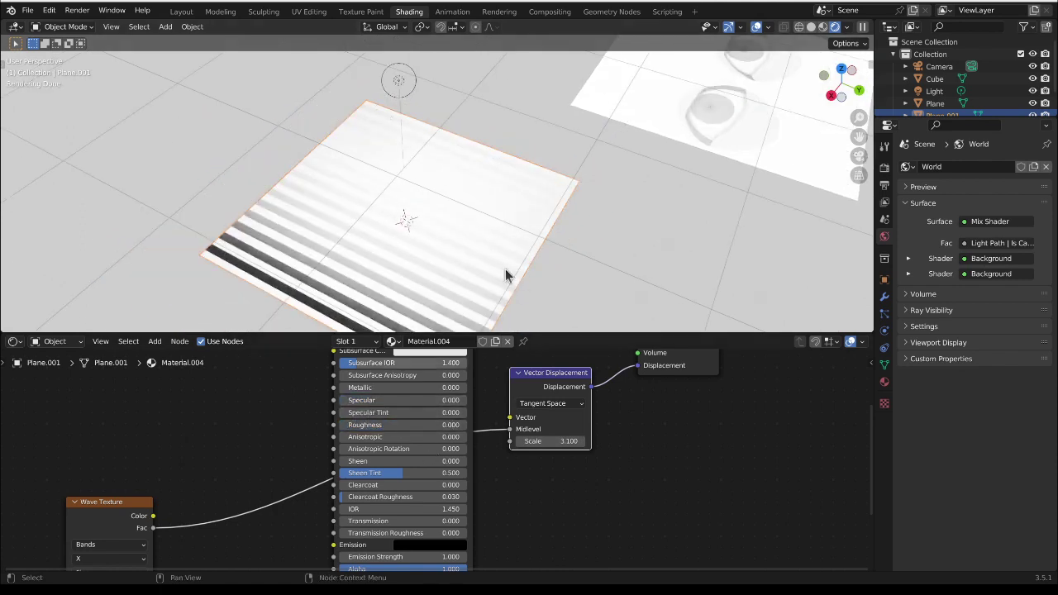
middle_click_drag(505, 269, 455, 200)
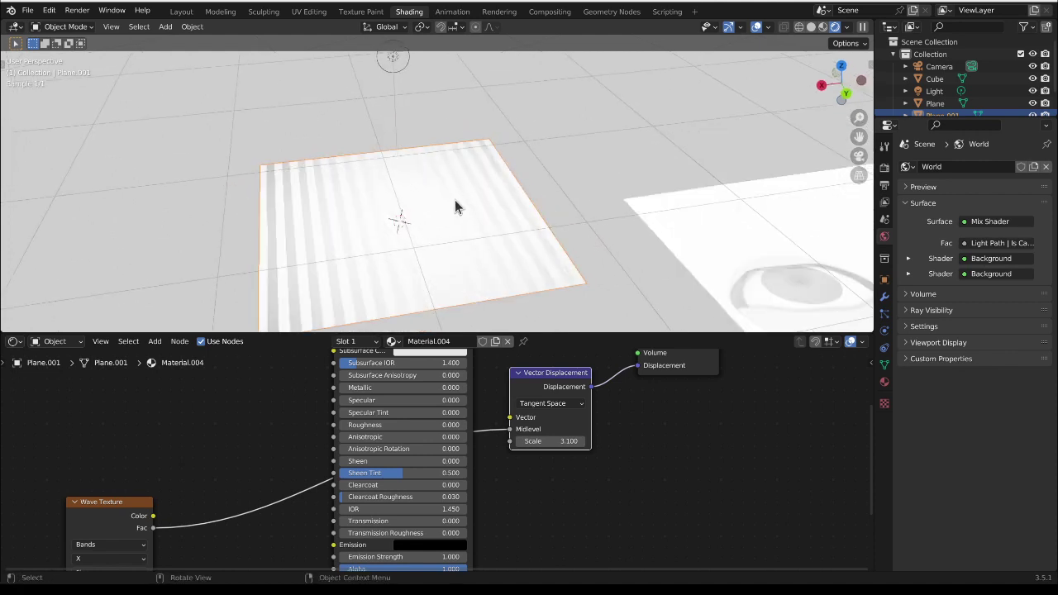
- Set the power of the point Light above the wave-textured plane to 200 W
left_click(398, 60)
left_click(885, 330)
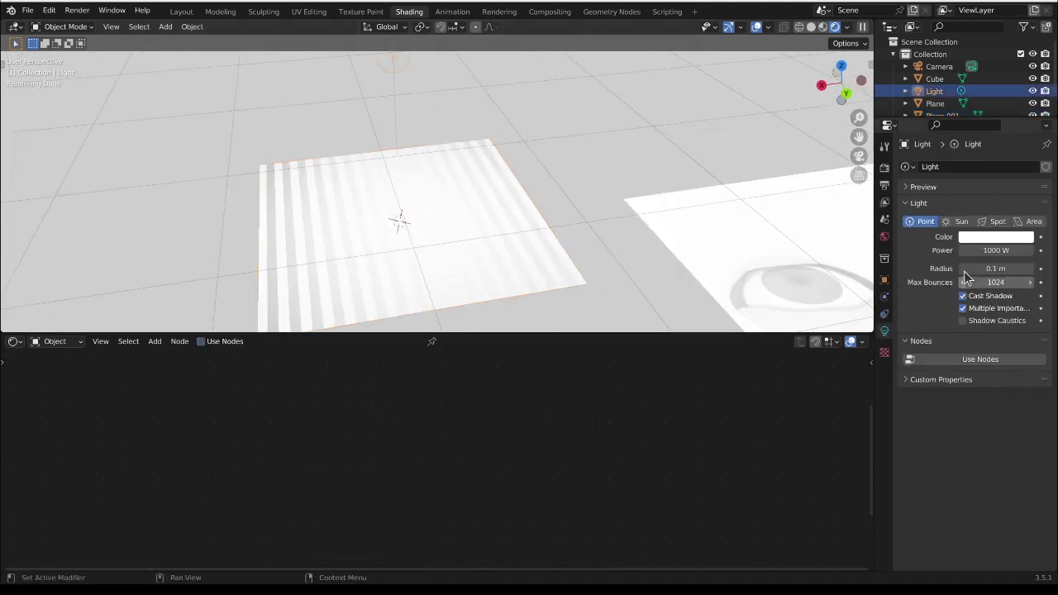
left_click(991, 250)
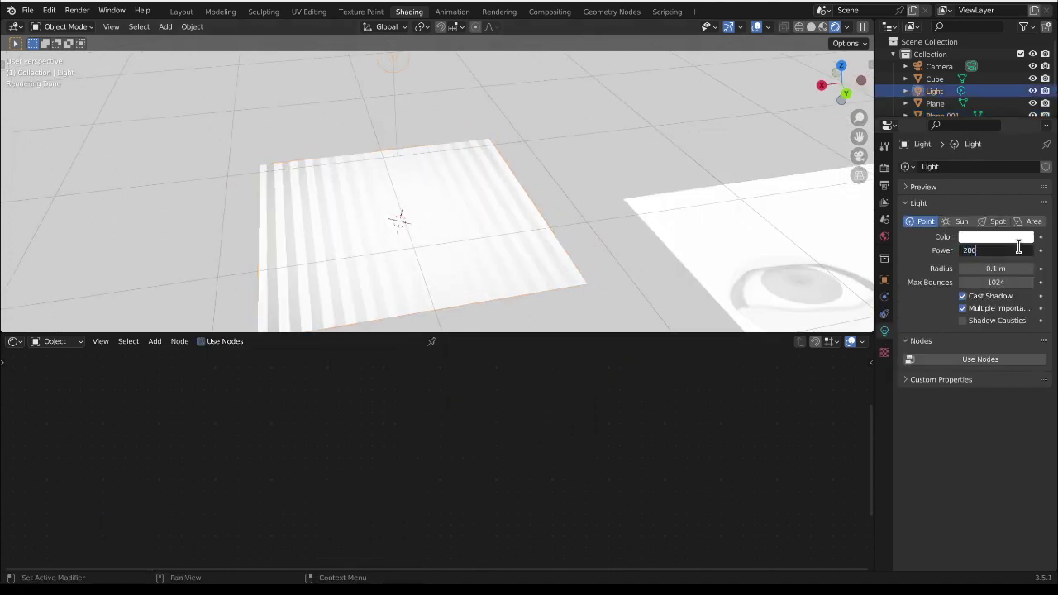
key("Return")
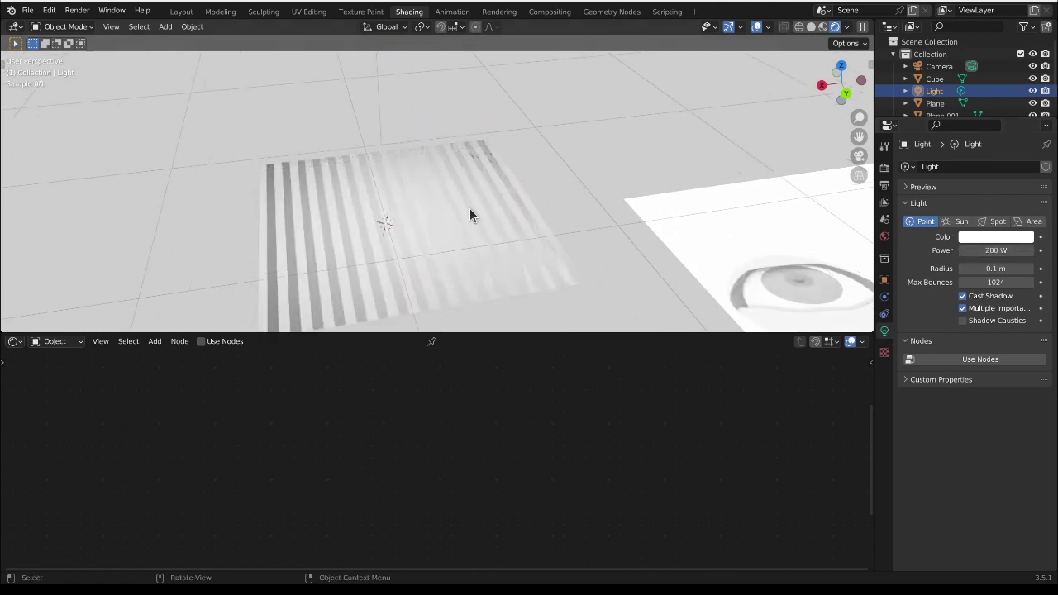
middle_click_drag(470, 208, 427, 210)
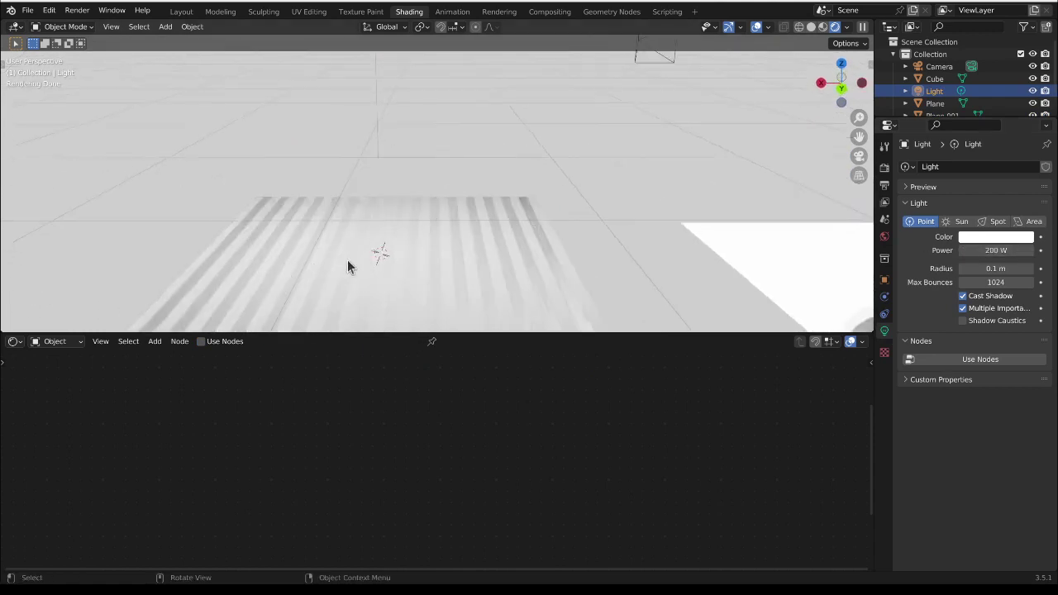
middle_click_drag(348, 267, 366, 246)
- Select the wave-textured plane and move its Wave Texture node up, level with the Vector Displacement node
left_click(366, 249)
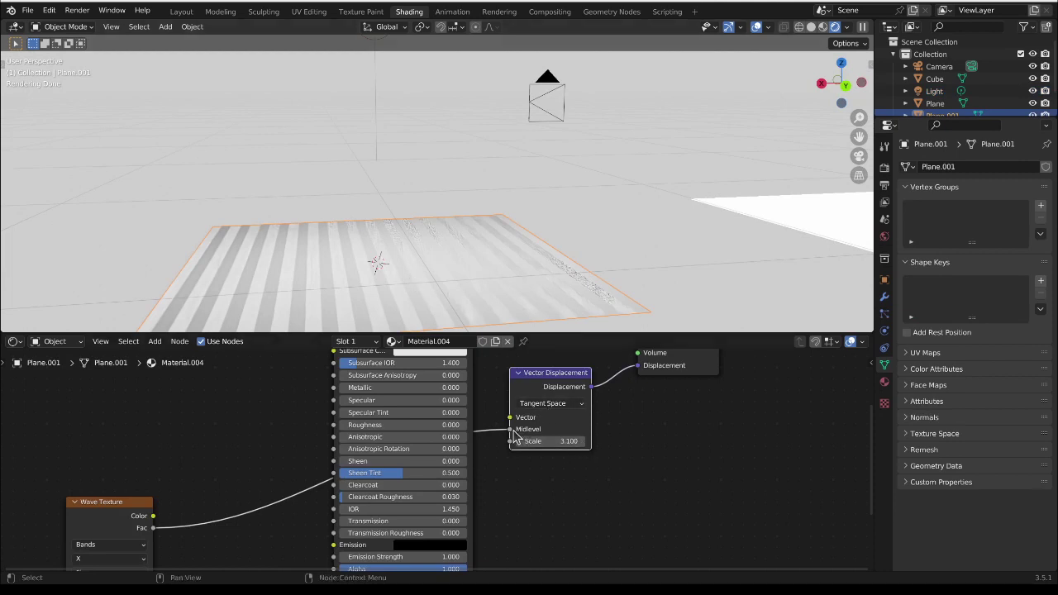
mouse_move(512, 431)
left_mouse_down()
mouse_move(511, 443)
mouse_move(513, 430)
left_mouse_up()
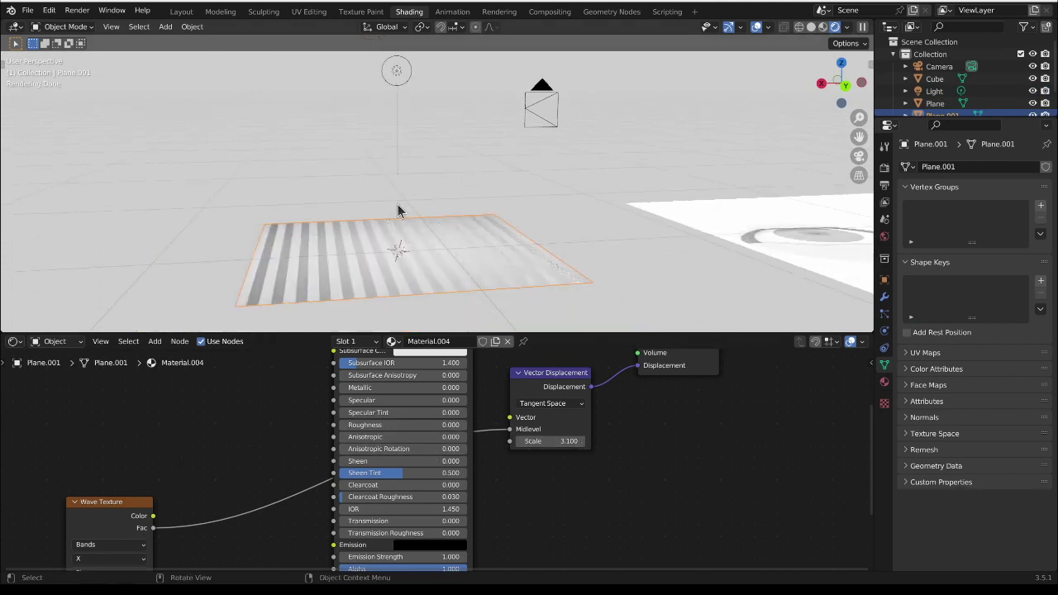
scroll(414, 417, "down", 2)
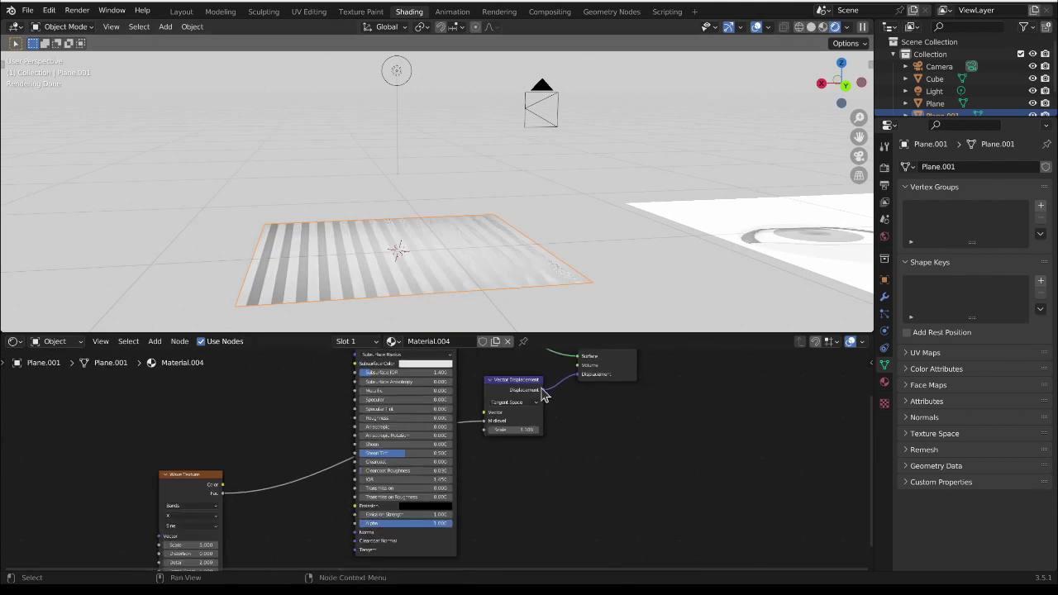
middle_click_drag(543, 396, 578, 451)
middle_click_drag(411, 205, 444, 239)
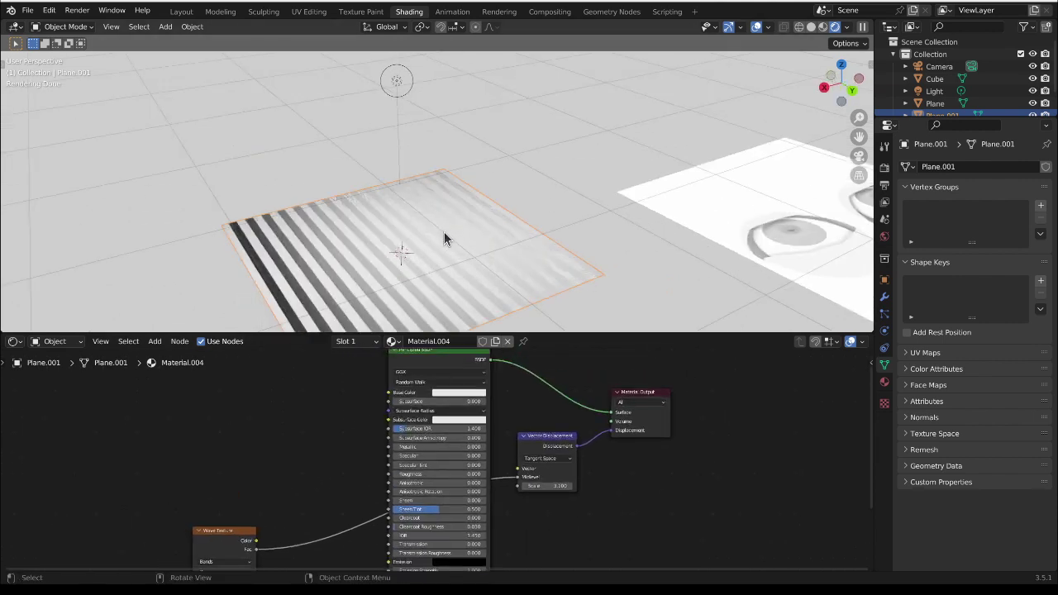
left_click_drag(255, 538, 264, 471)
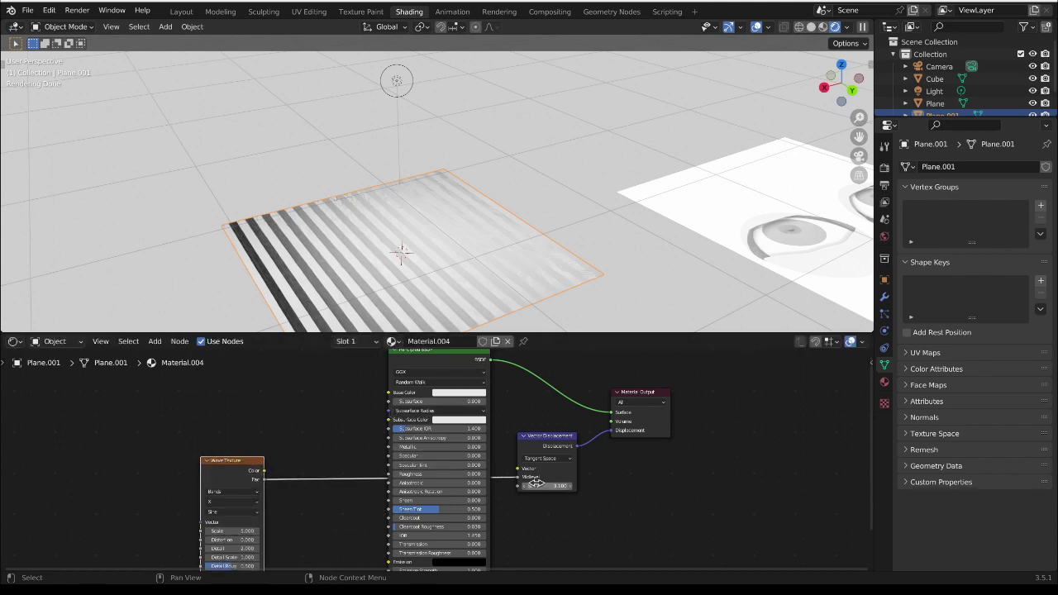
- Browse the shader node types that can be added to the wave-textured plane's material
key("shift+a")
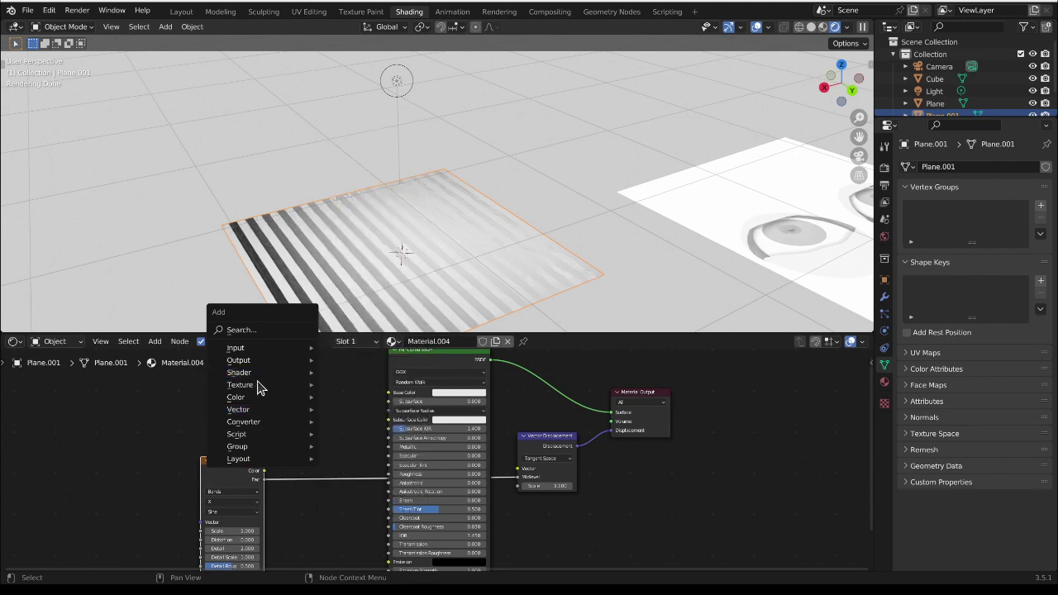
mouse_move(248, 372)
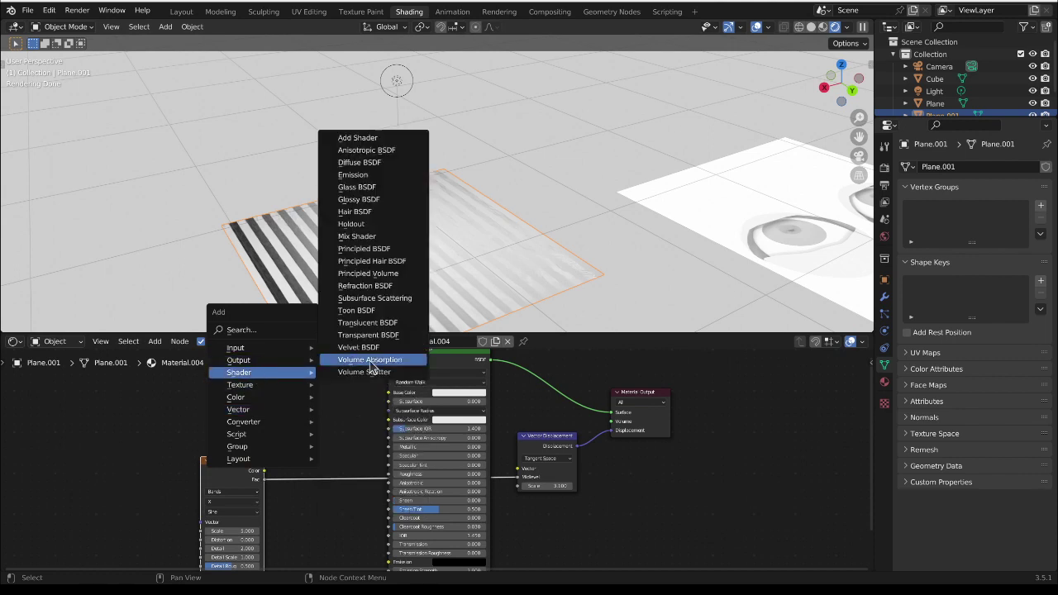